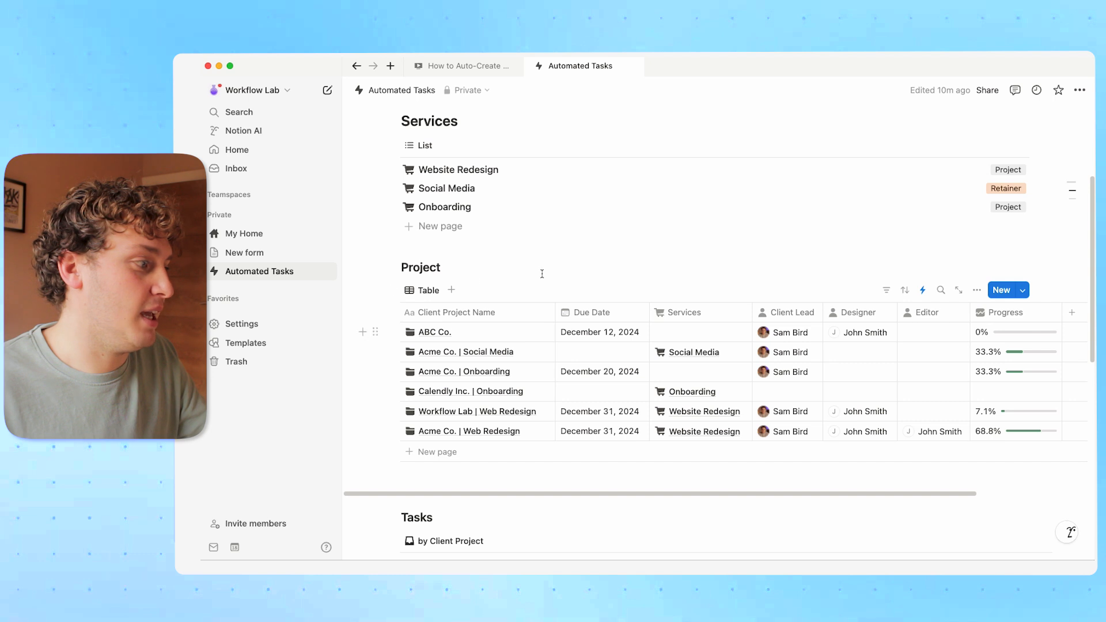
Open the Project table's Onboarding automation for editing.
scroll(556, 288, down, 1)
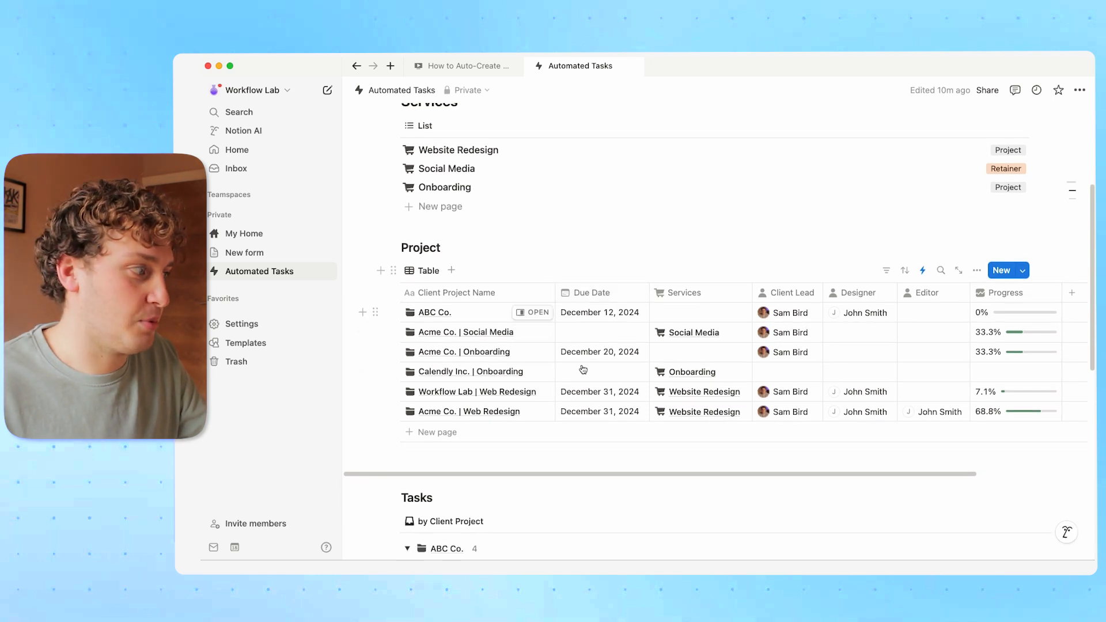
click(923, 272)
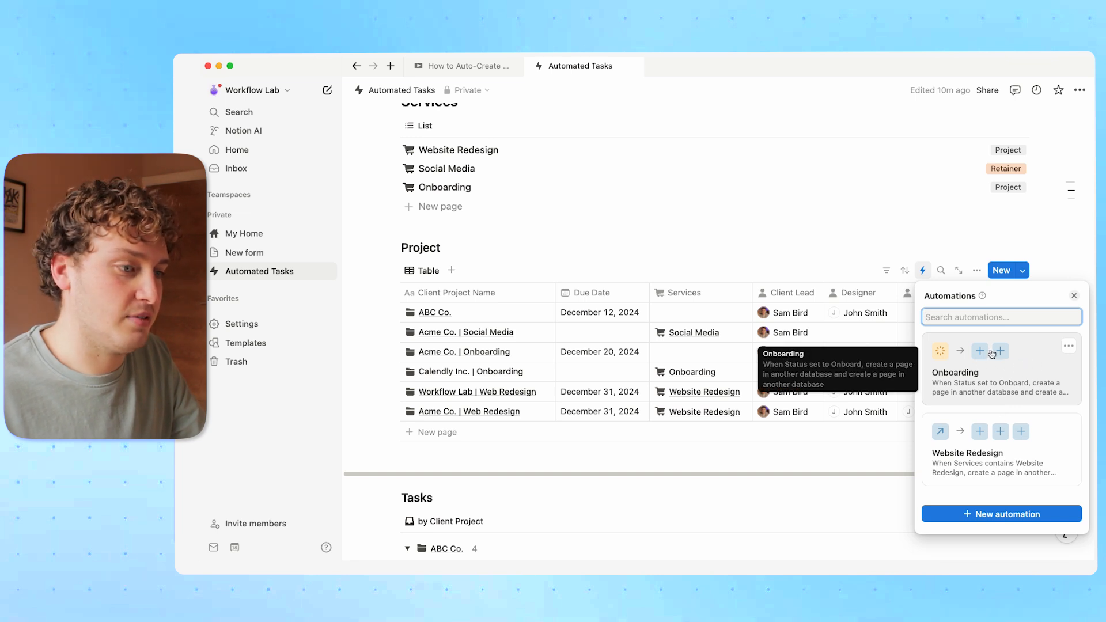
click(1068, 345)
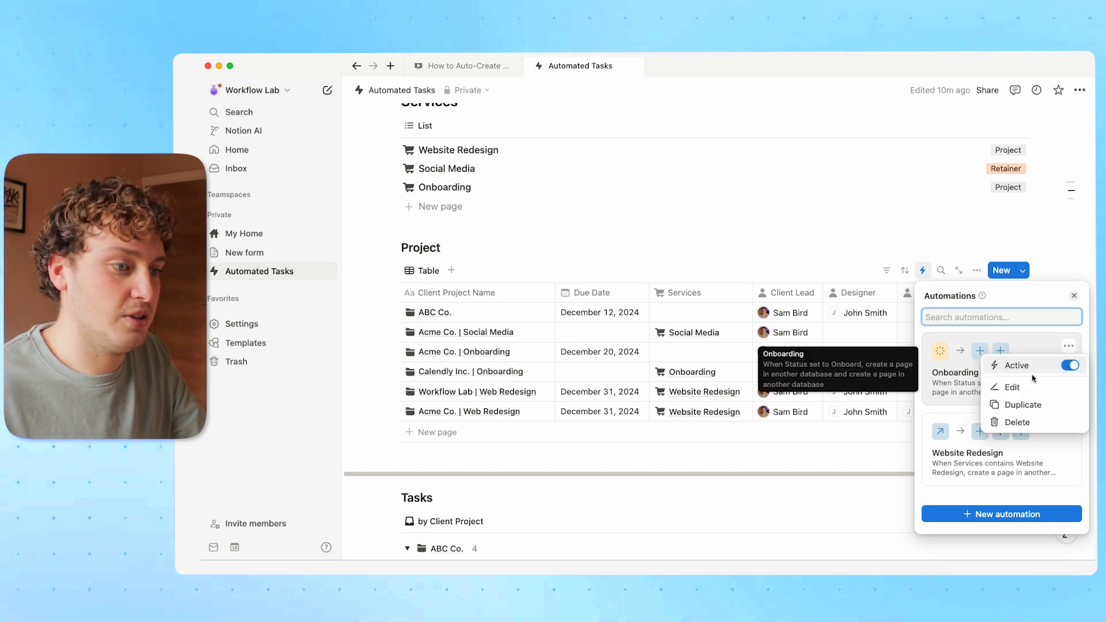
click(1025, 389)
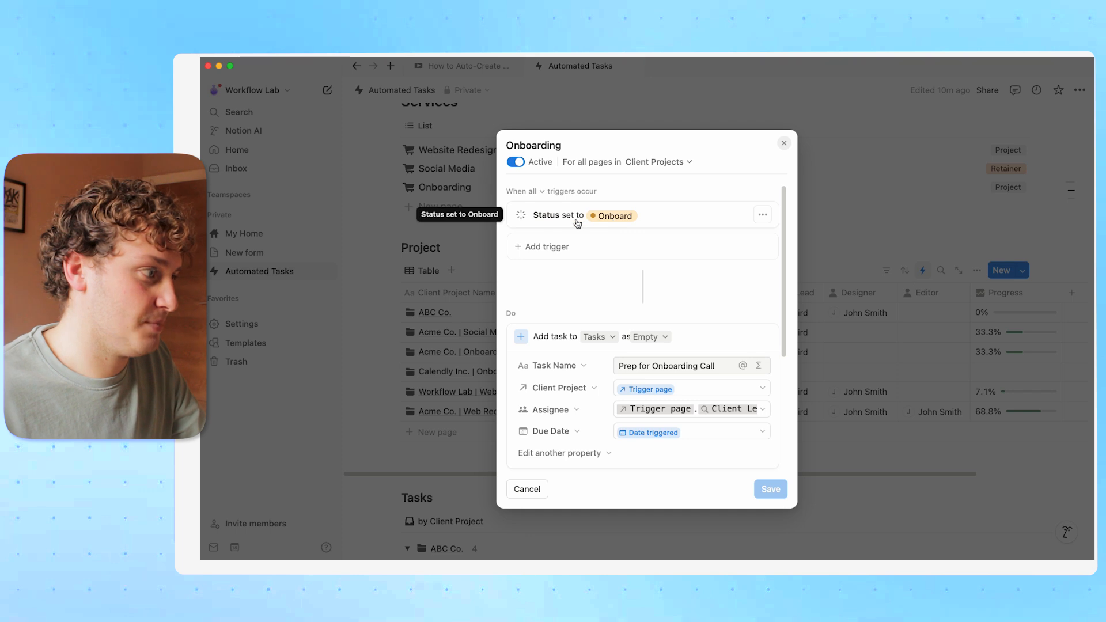
Examine the Onboarding automation's trigger and its task-creation actions with their property values, and close it without changes.
scroll(575, 228, down, 5)
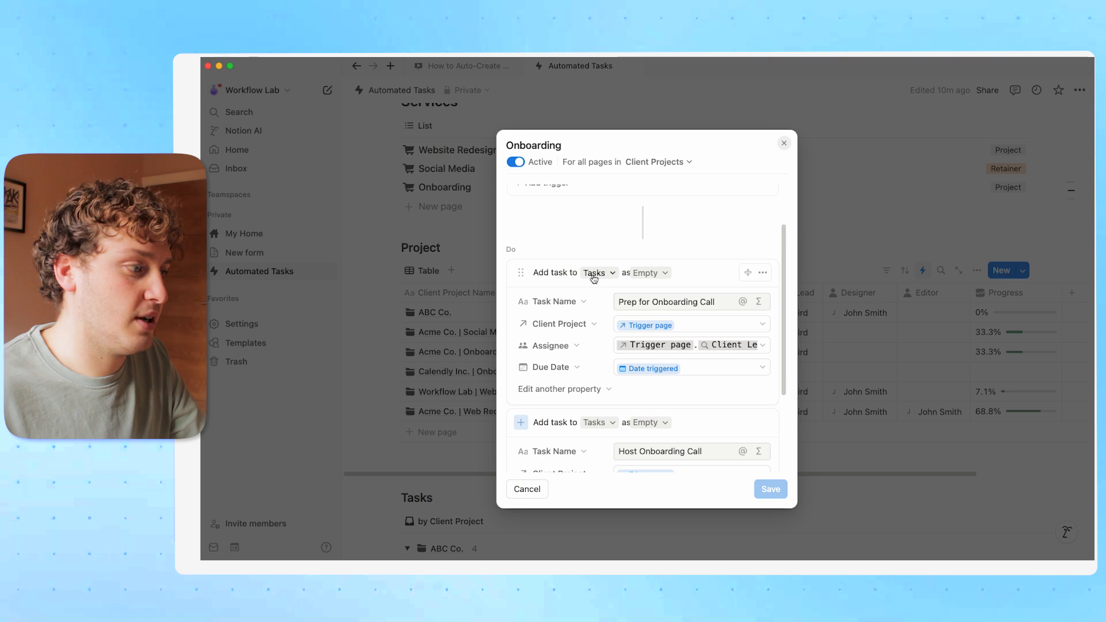
scroll(556, 298, down, 1)
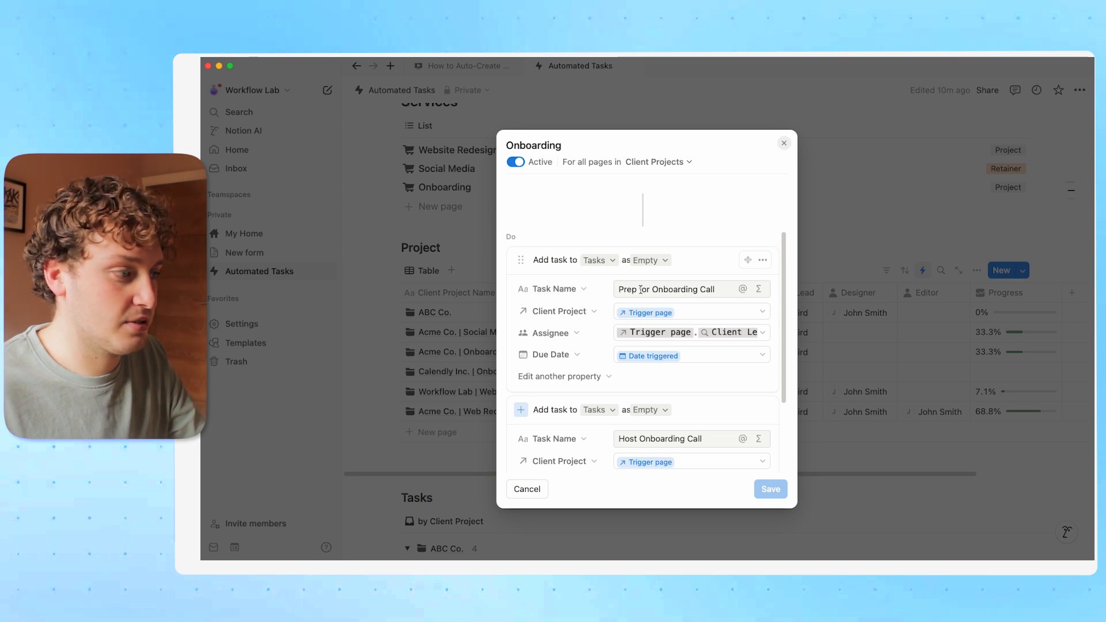
scroll(641, 290, down, 1)
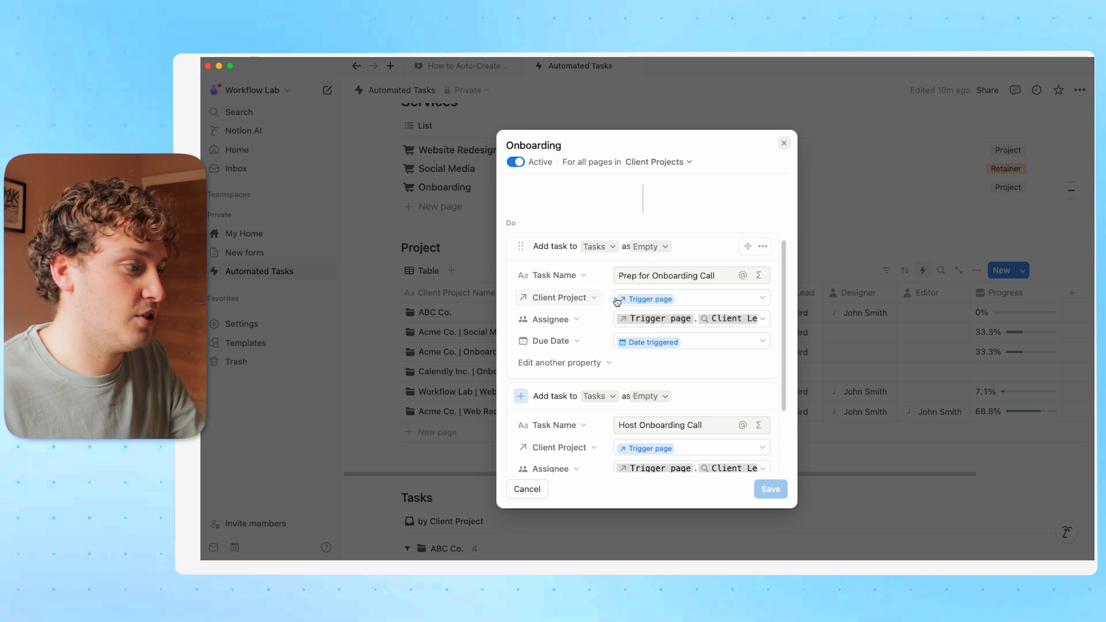
scroll(703, 291, up, 4)
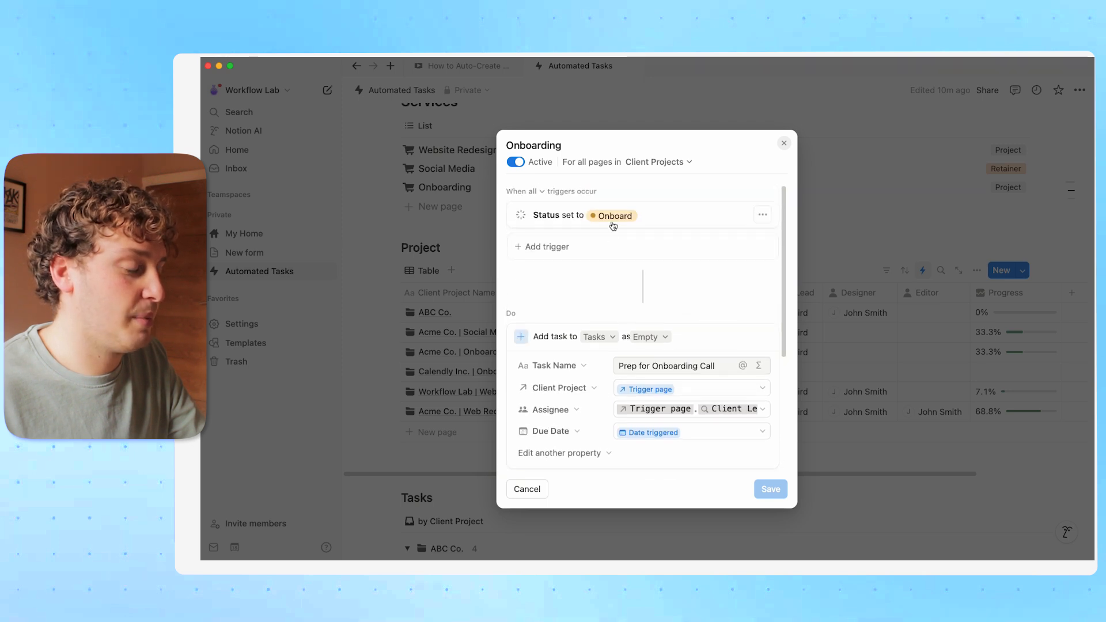
scroll(654, 268, down, 4)
scroll(648, 253, up, 4)
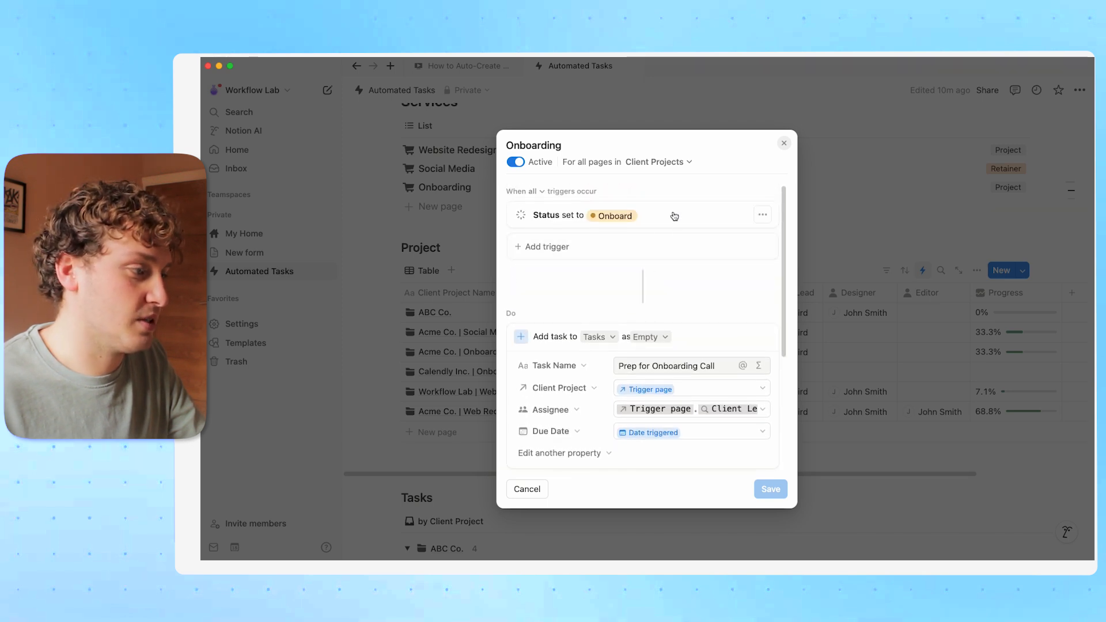
scroll(628, 256, down, 3)
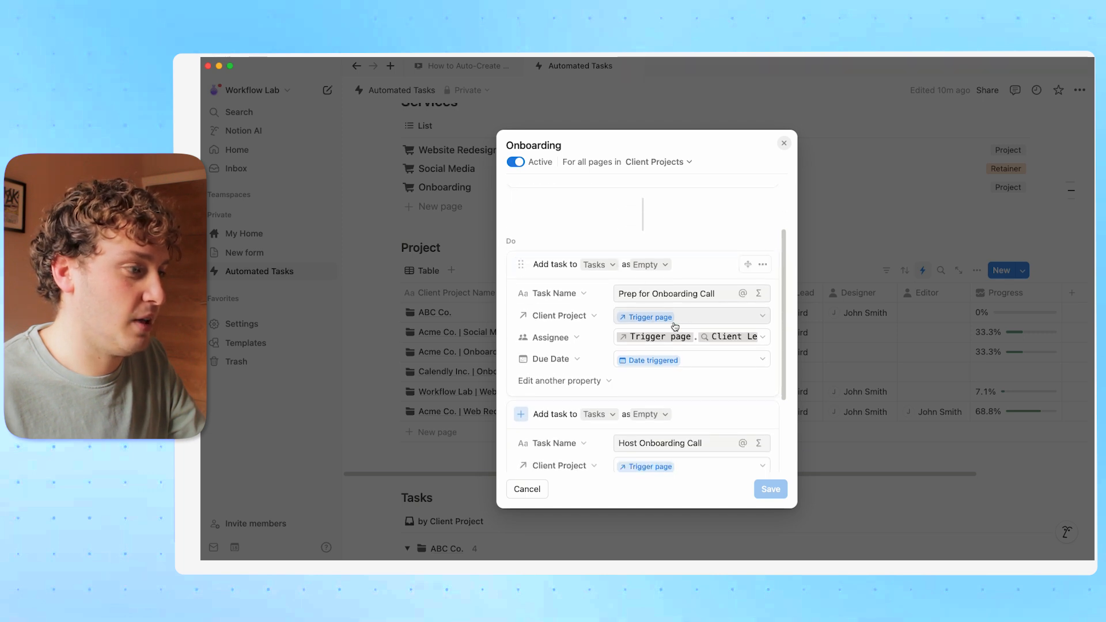
scroll(665, 316, down, 2)
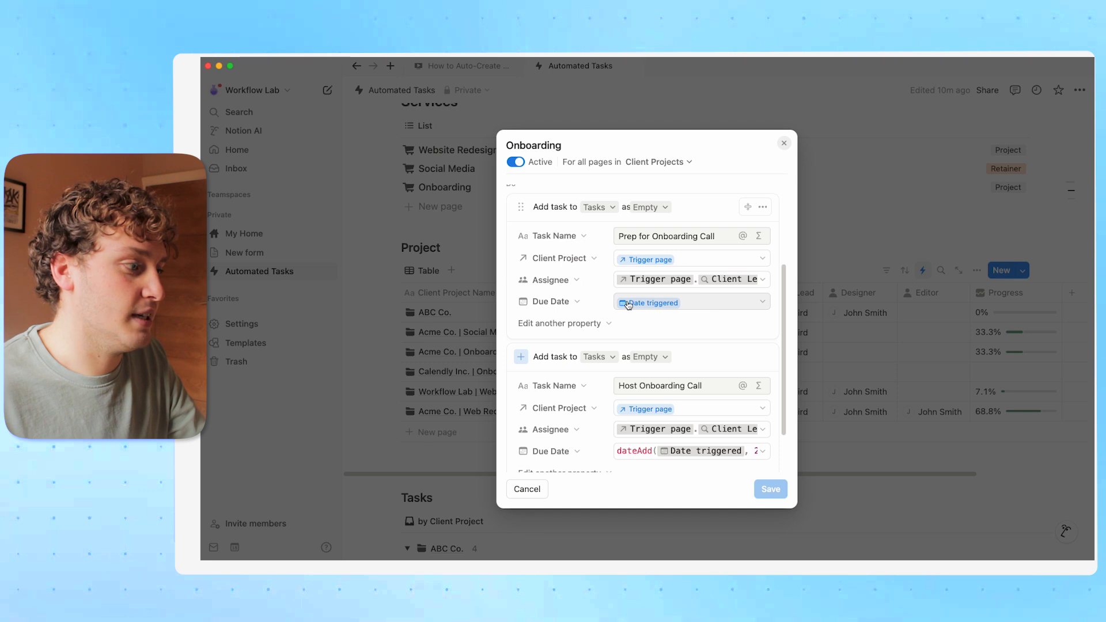
scroll(659, 288, down, 2)
scroll(732, 281, up, 5)
key(Escape)
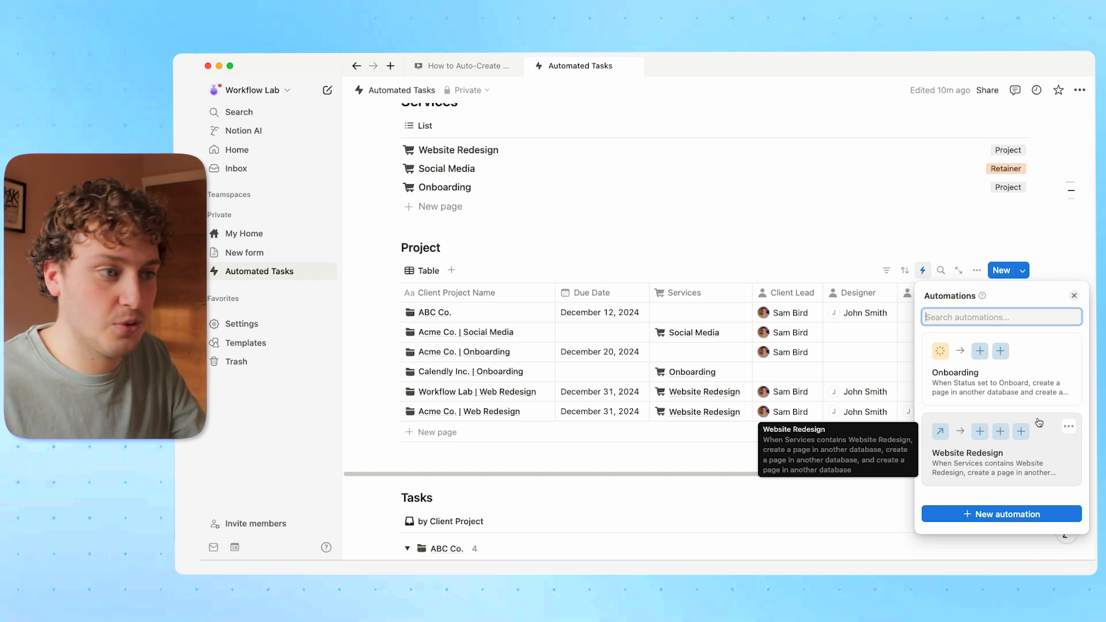
Add a second trigger, Status set to Onboard, to the Project table's Website Redesign automation and save it.
click(1069, 426)
click(1021, 464)
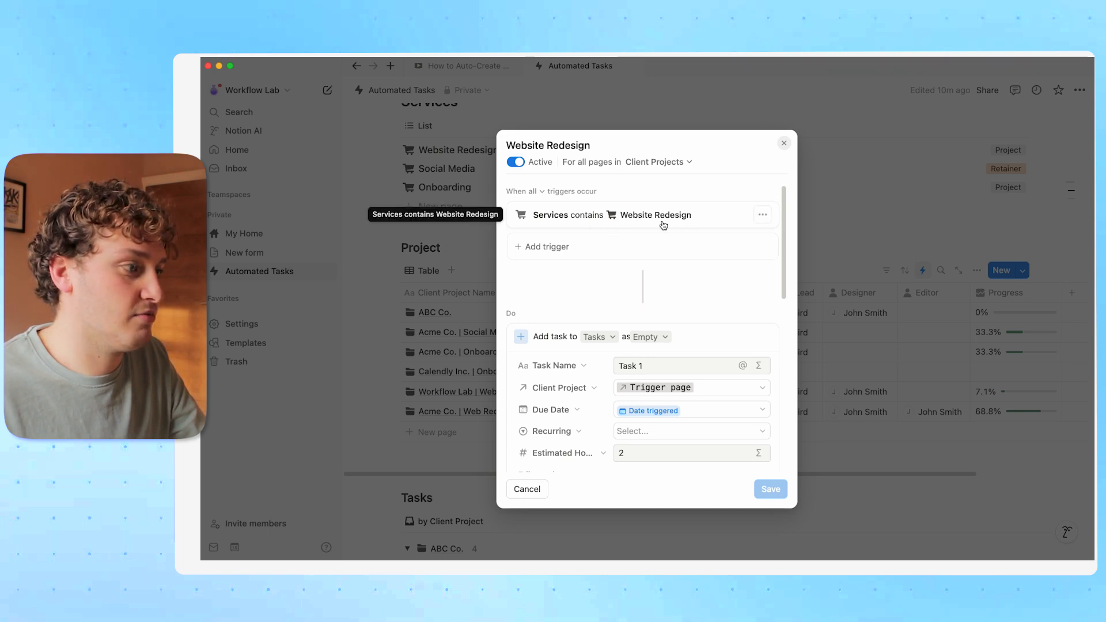
click(569, 244)
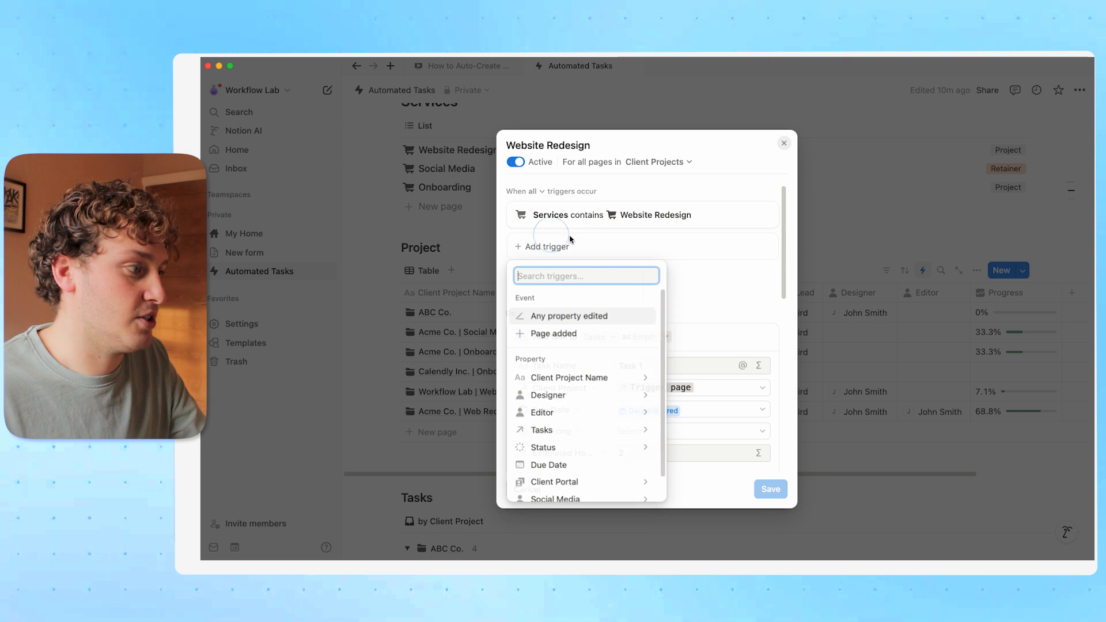
click(593, 445)
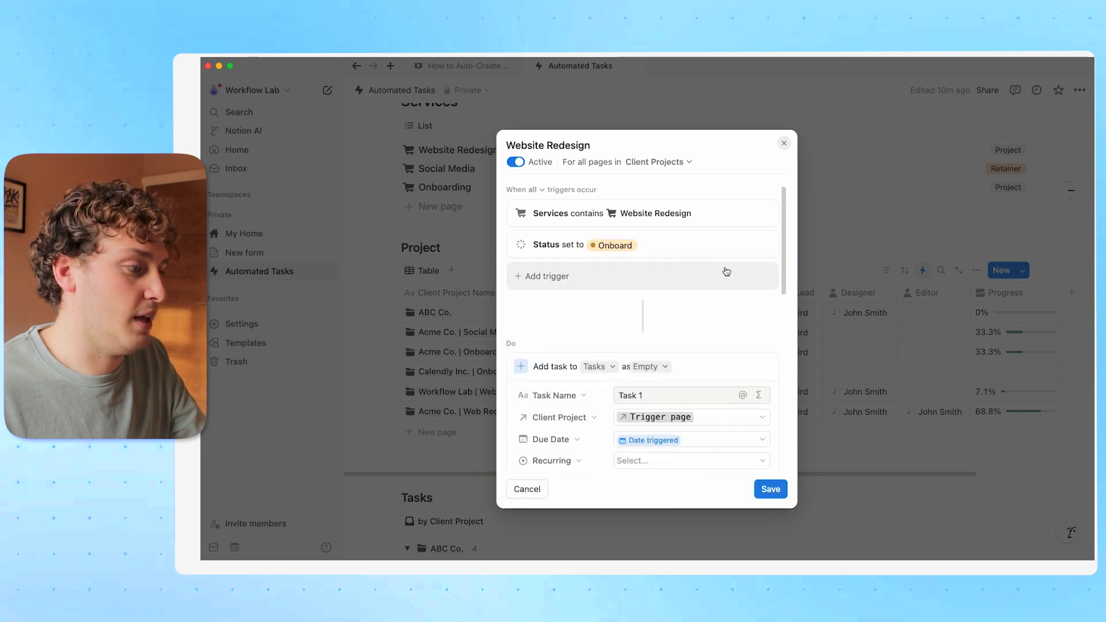
scroll(654, 273, down, 2)
scroll(663, 398, down, 1)
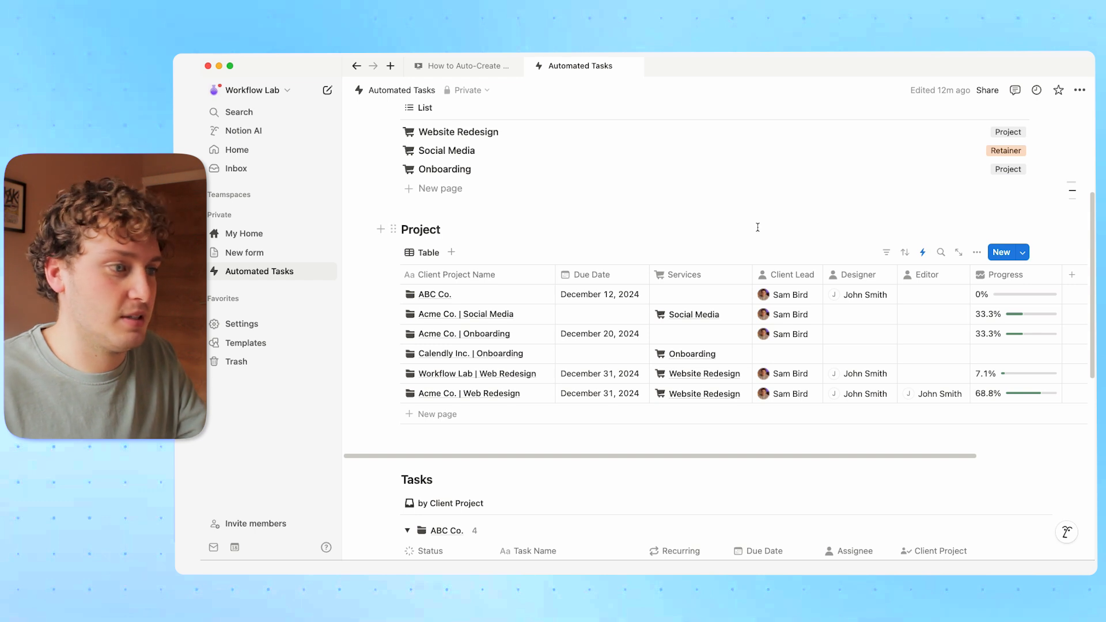
Start a new automation on the Project table and name it Social Media Tasks.
scroll(708, 216, up, 3)
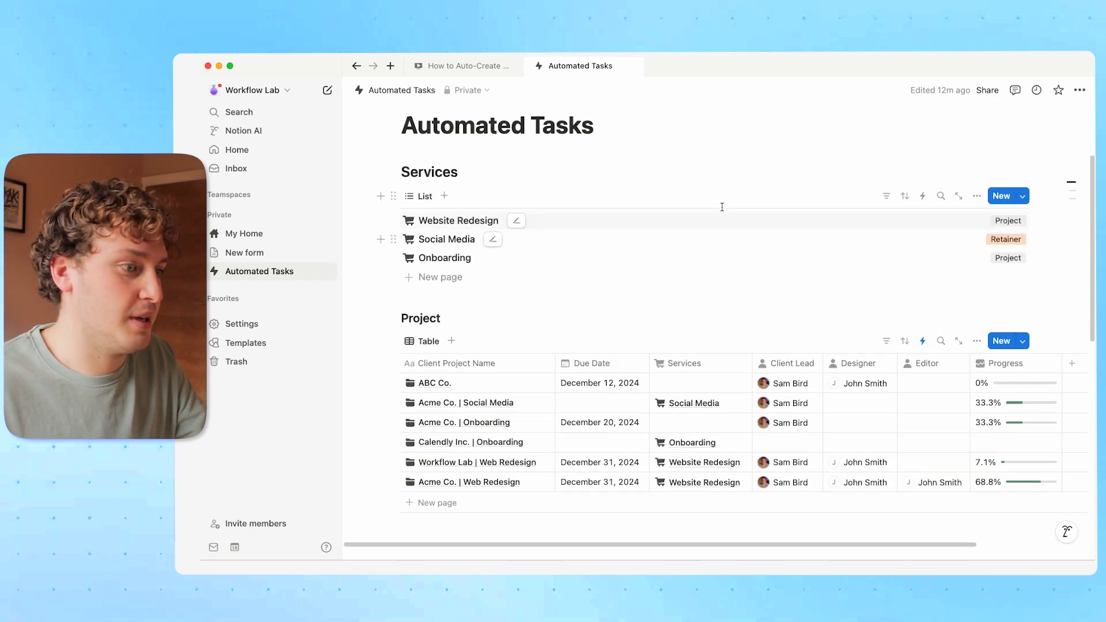
scroll(714, 212, down, 3)
click(923, 255)
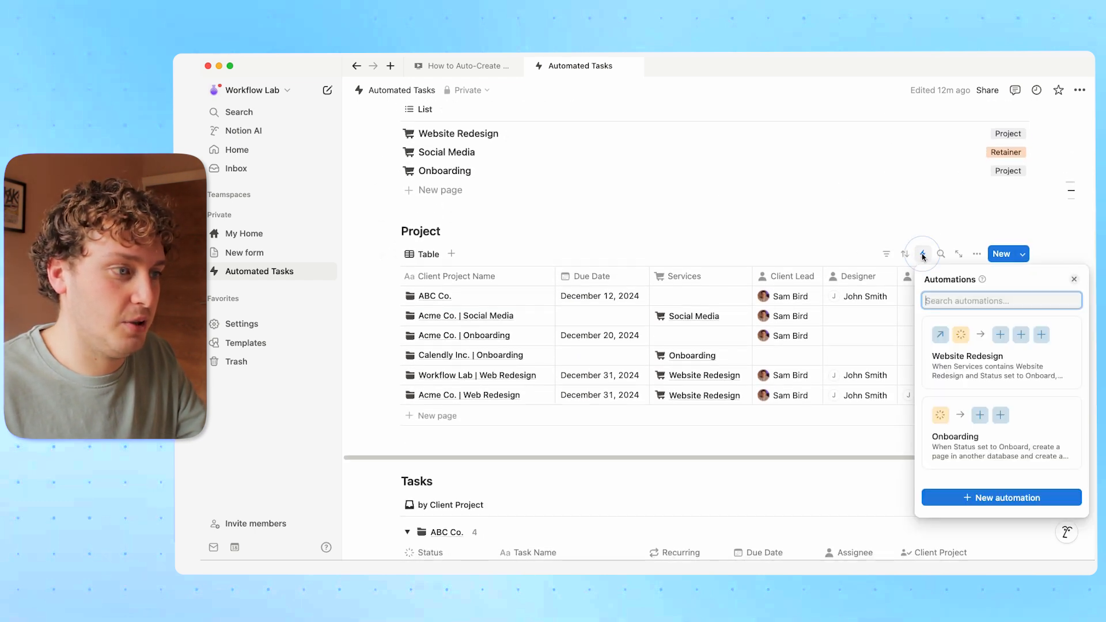
click(996, 499)
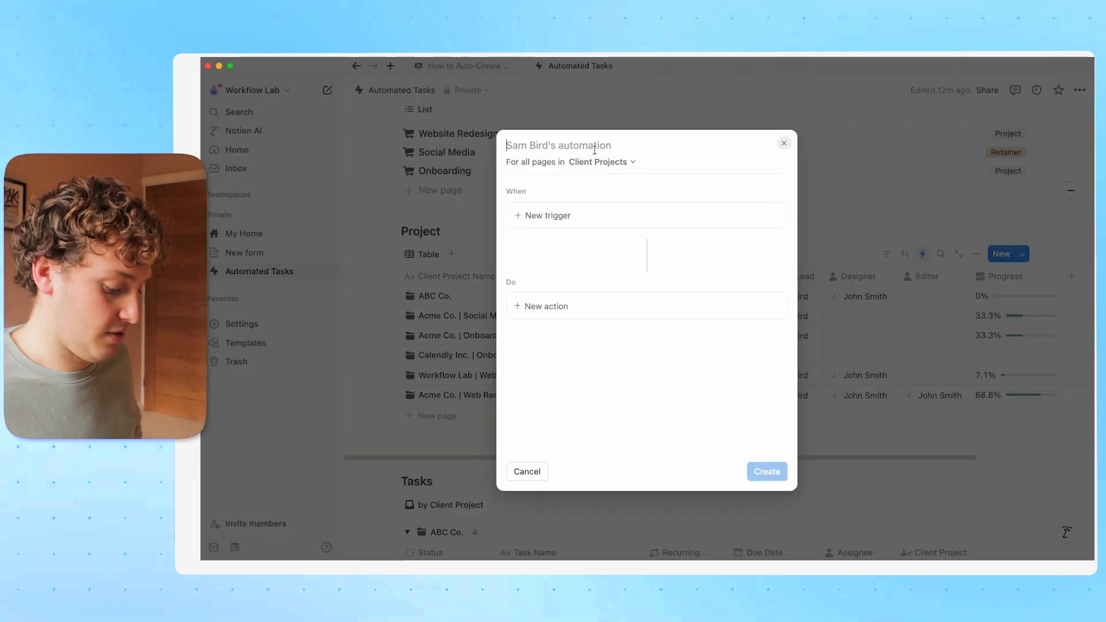
text(Sco)
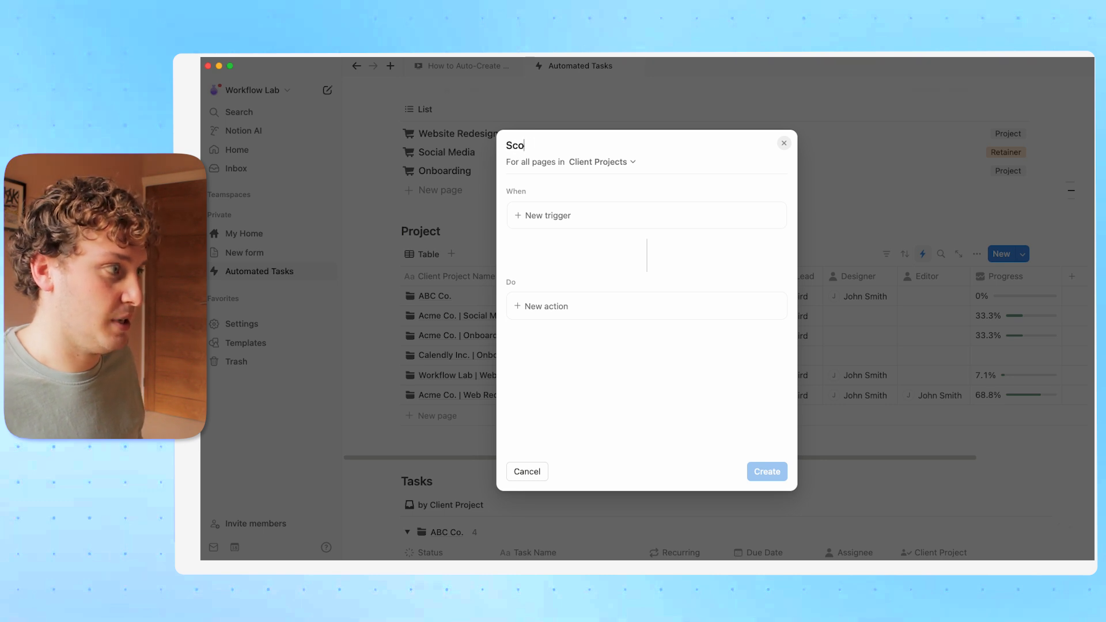
text(ial Media Tasks)
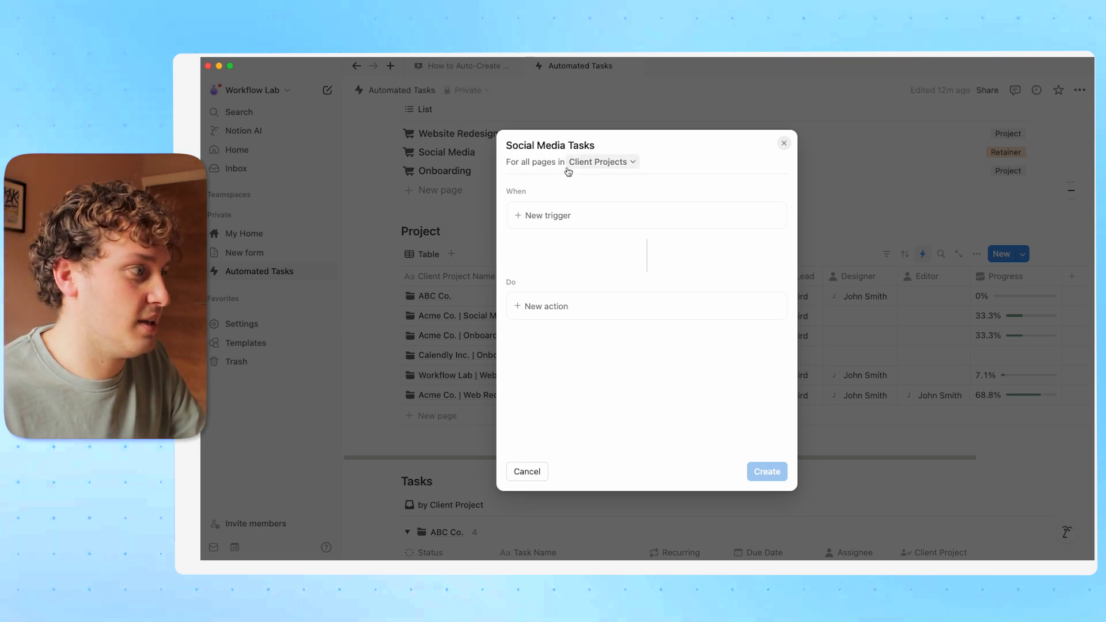
Keep the automation scoped to all Client Projects pages and add the trigger Services contains Social Media.
click(620, 164)
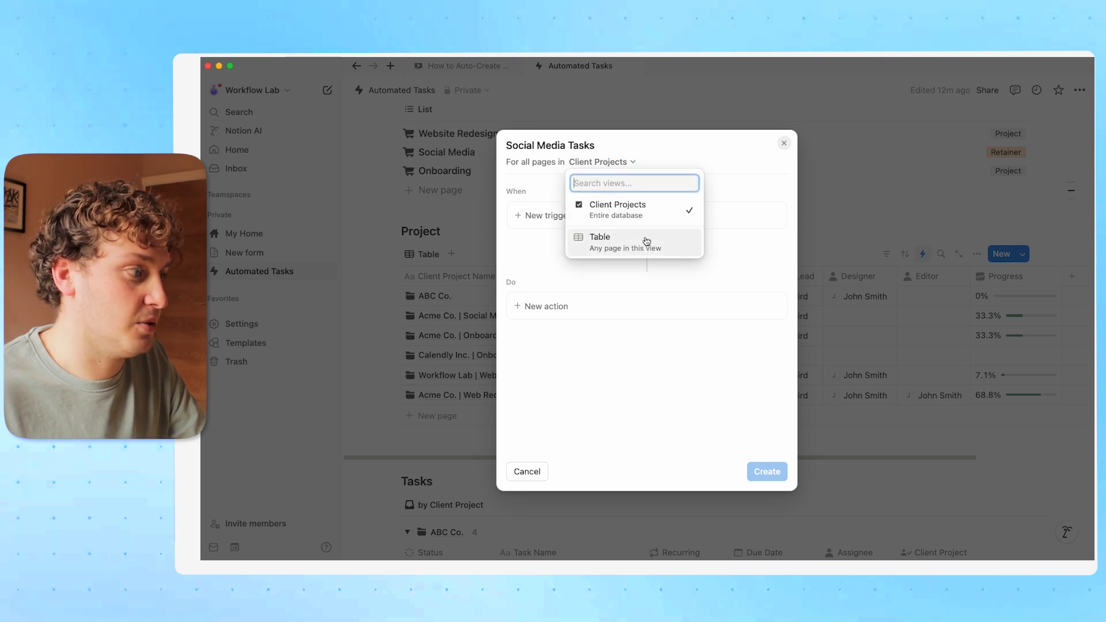
click(679, 156)
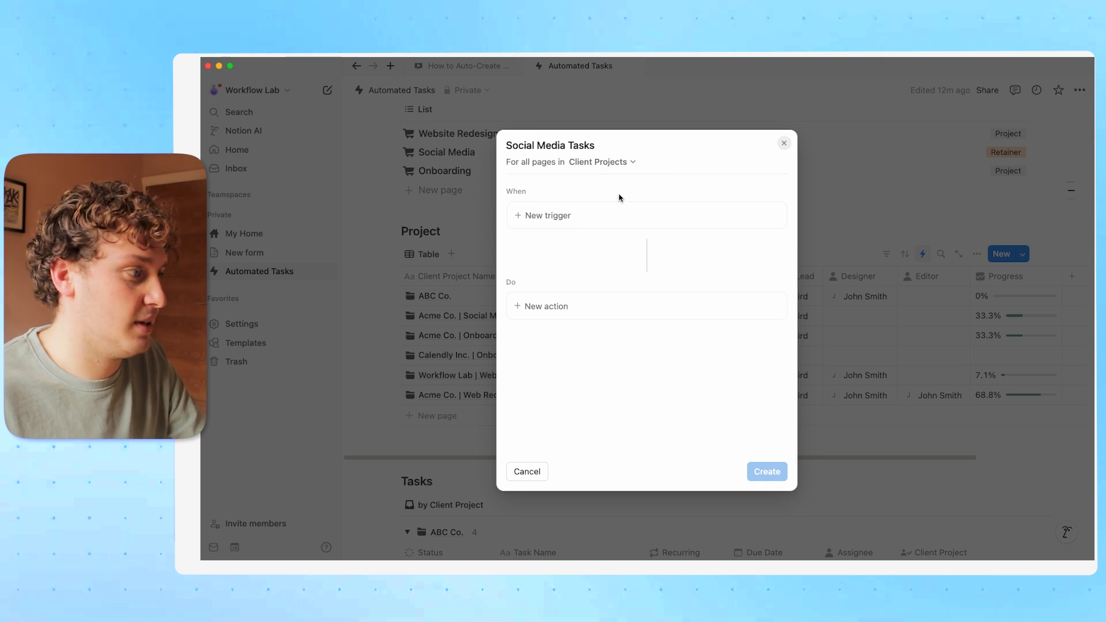
click(542, 217)
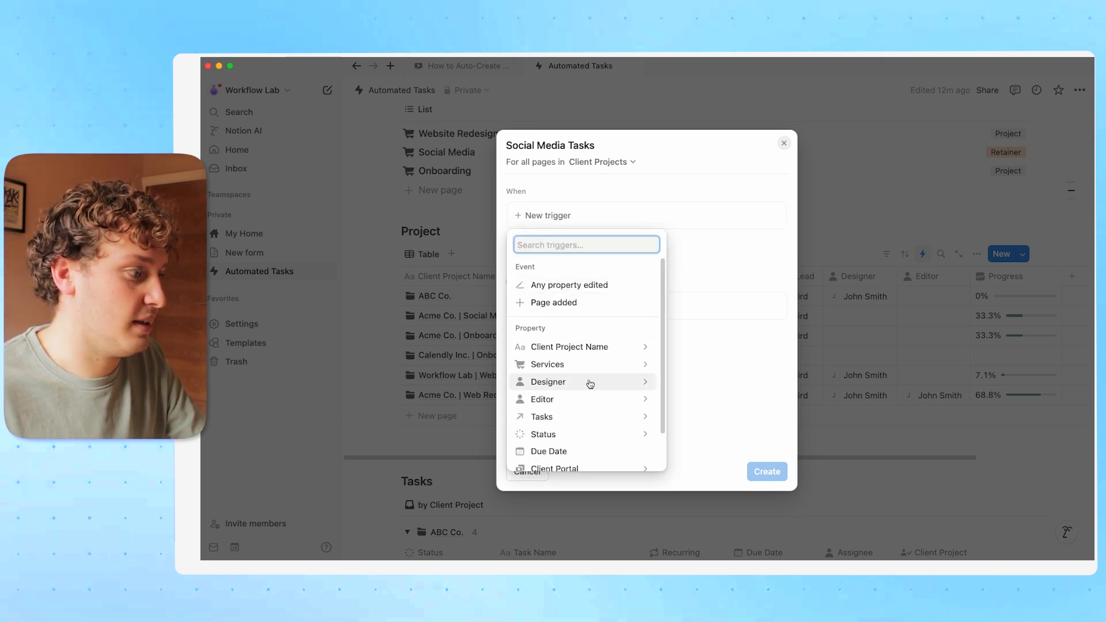
click(579, 364)
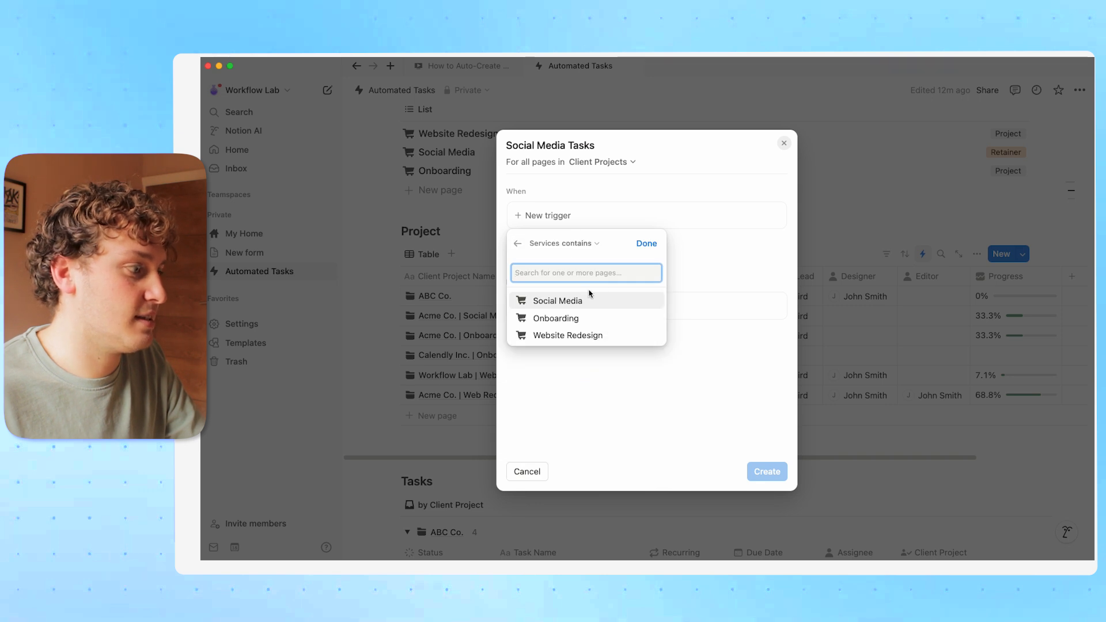
click(558, 302)
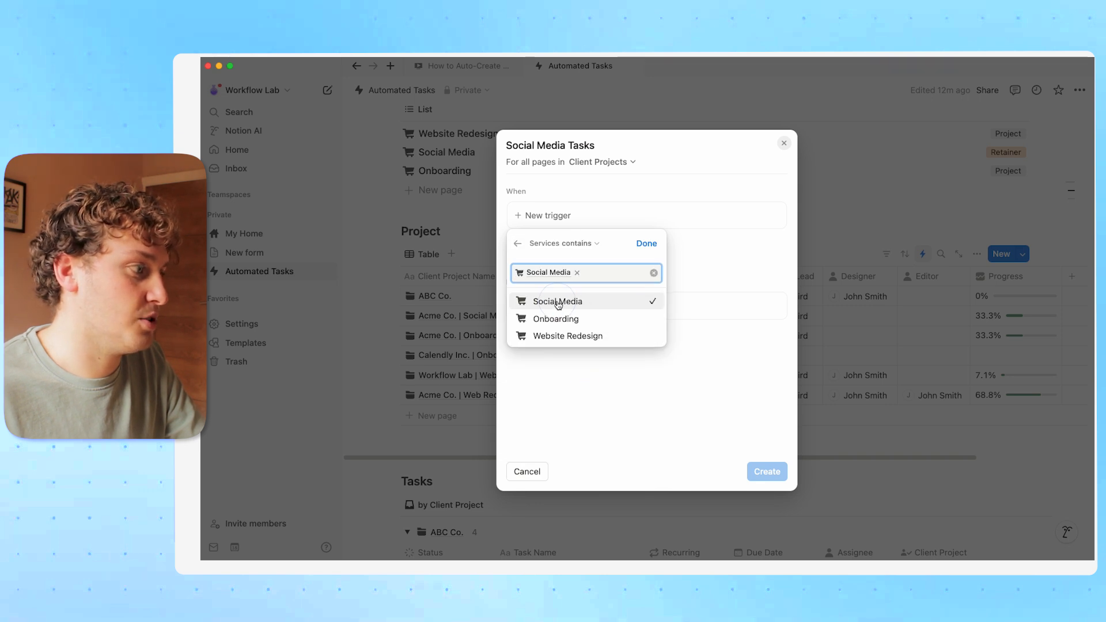
click(646, 244)
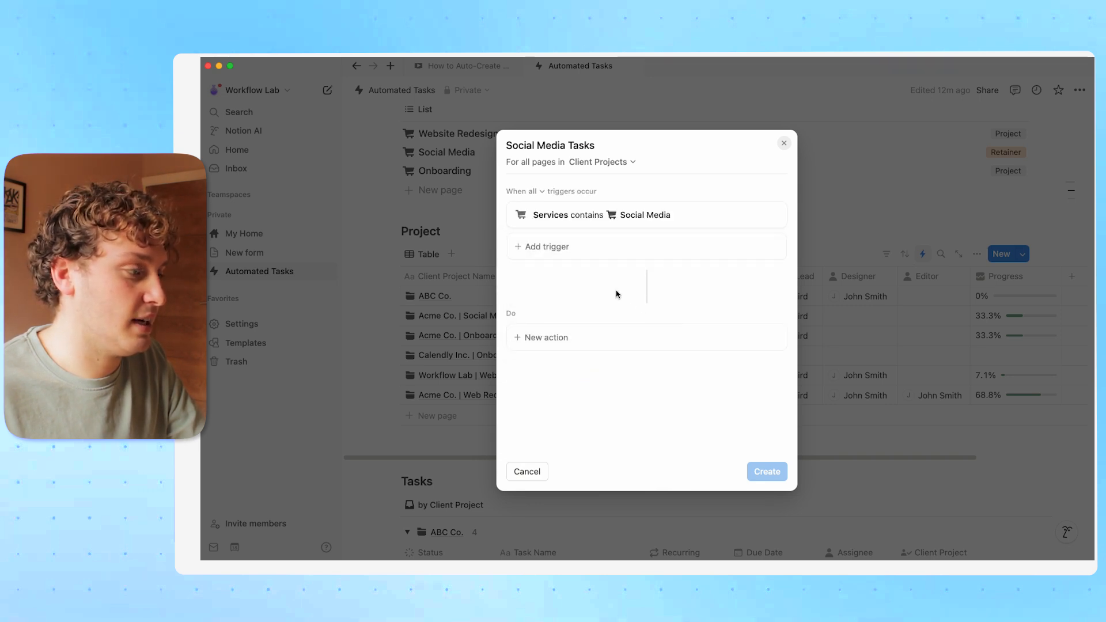
Keep the requirement that all triggers occur and add a second trigger based on the Status property.
click(536, 191)
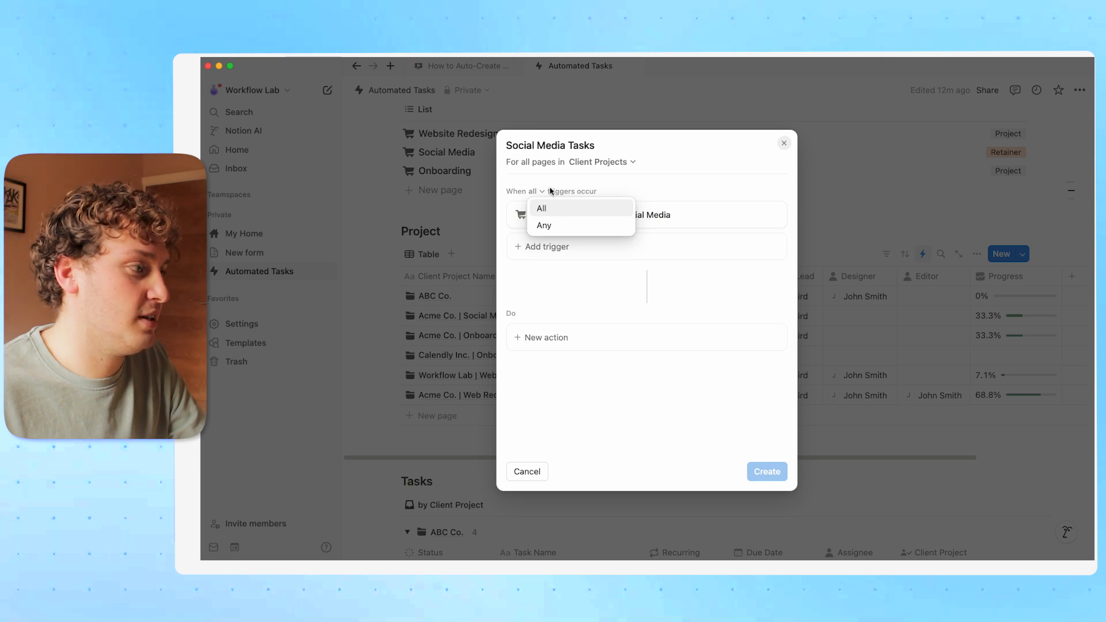
click(571, 190)
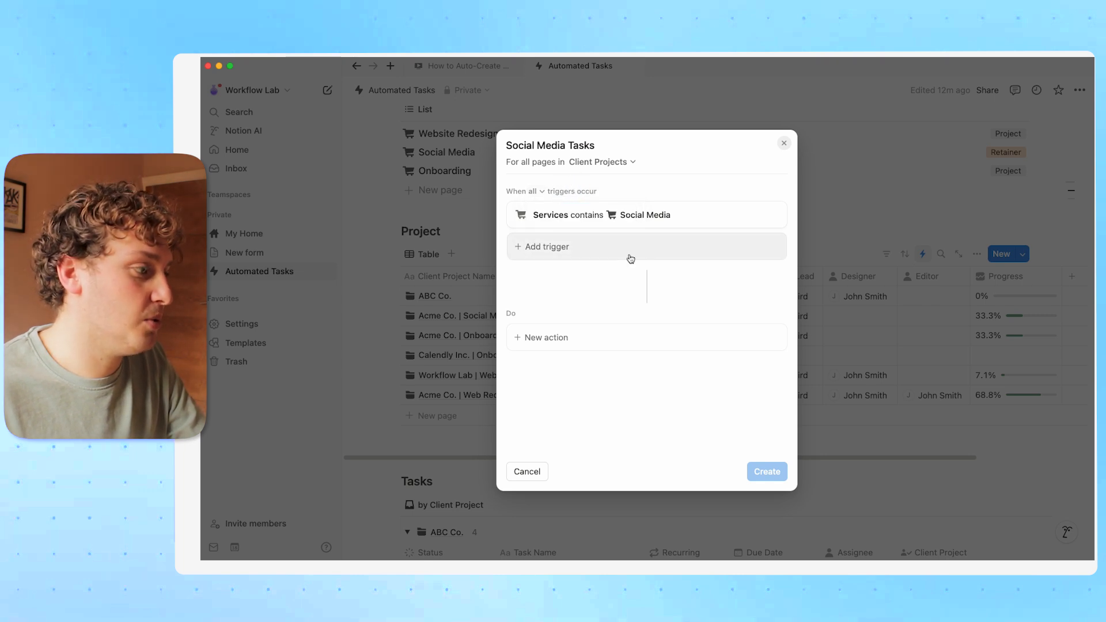
click(550, 248)
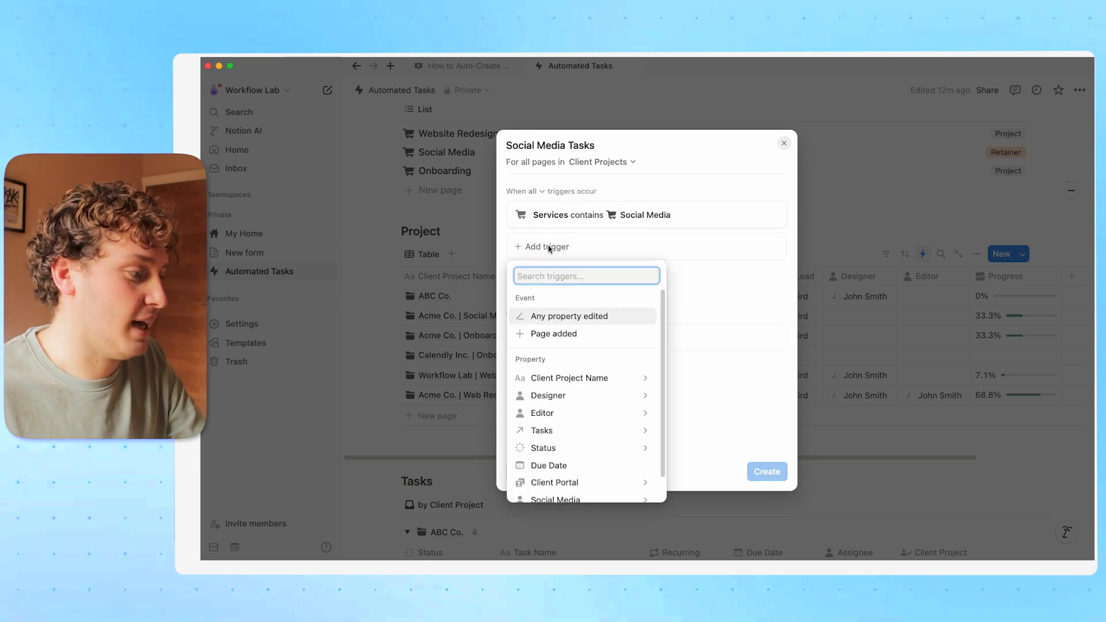
click(590, 449)
click(520, 298)
click(529, 355)
click(645, 274)
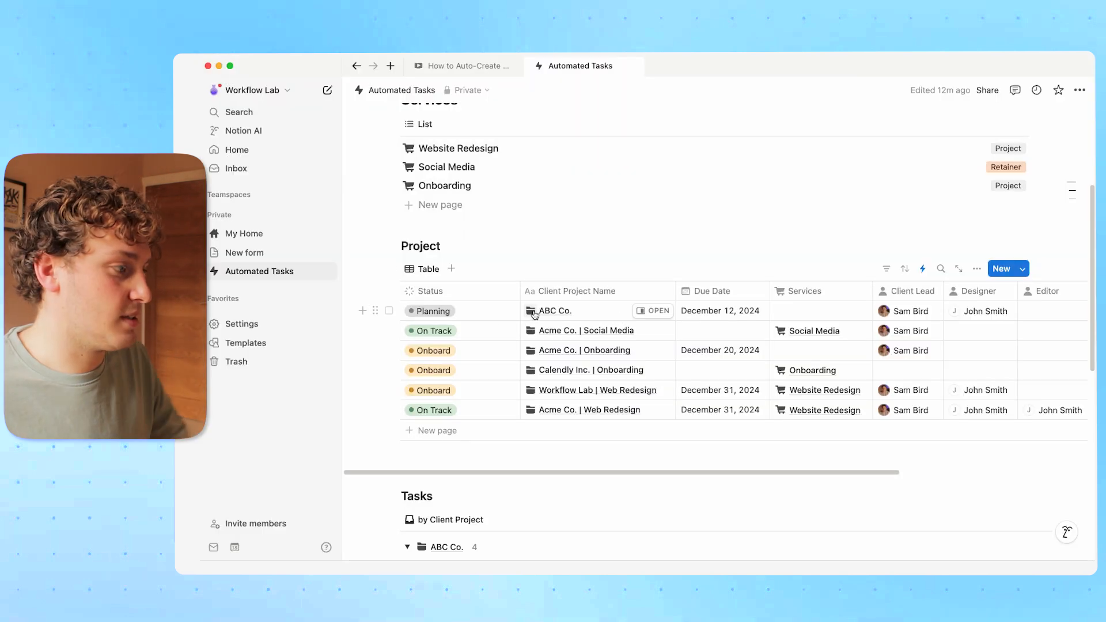
Narrow the Project table's Status column and view the available Status options for the ABC Co. project.
drag(520, 291, 471, 289)
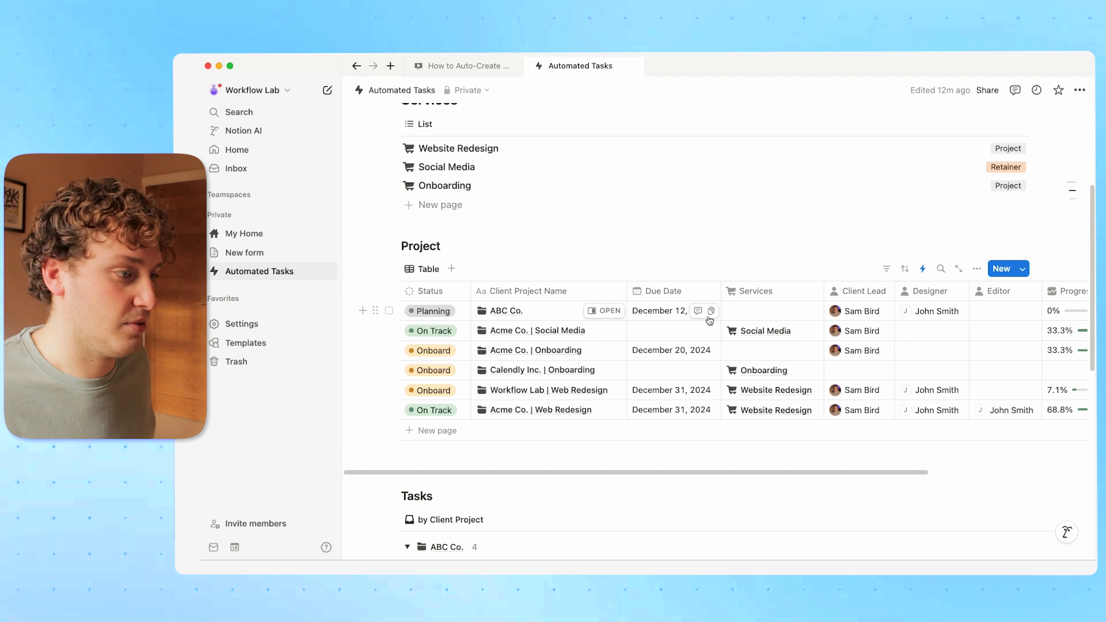
scroll(709, 321, right, 3)
scroll(709, 318, left, 3)
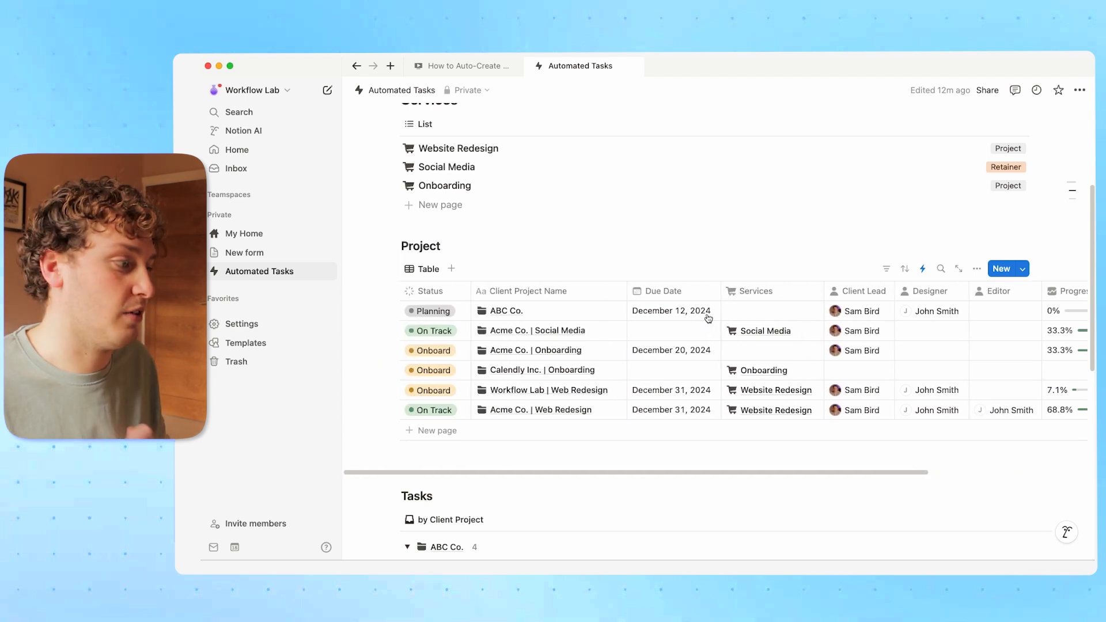
click(435, 311)
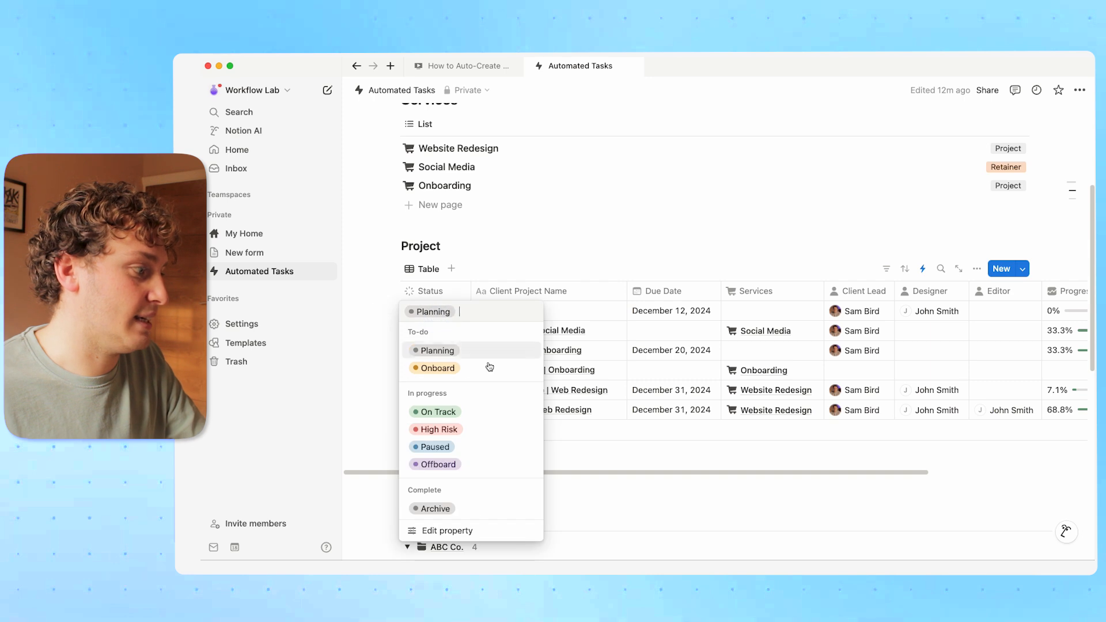
click(523, 256)
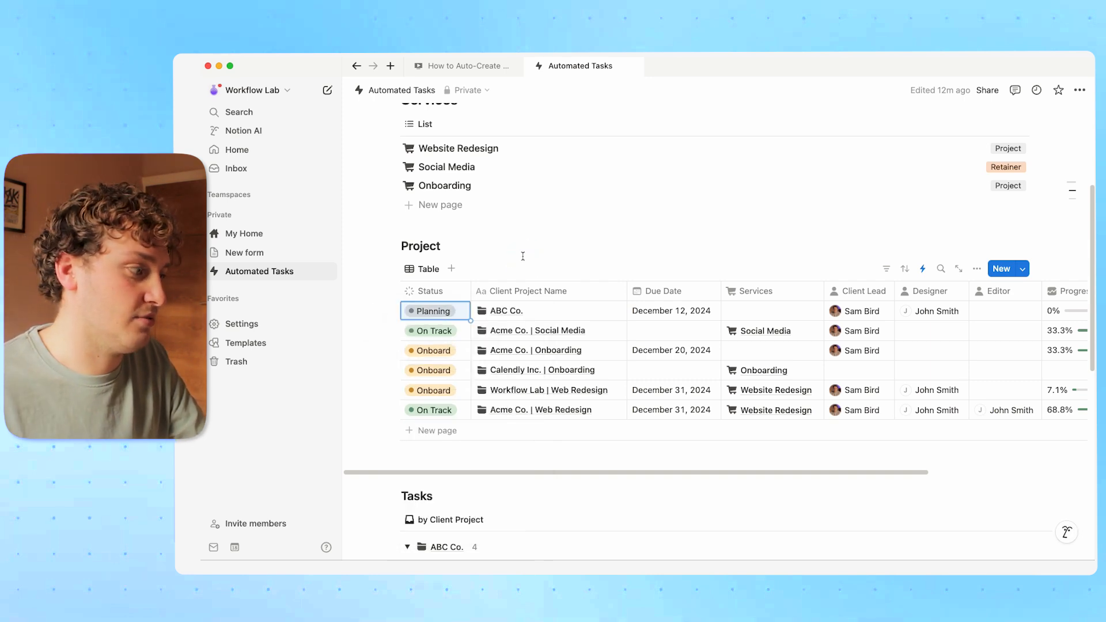
Look across the Project table's columns and check the Status options for the ABC Co. project.
click(440, 314)
click(537, 261)
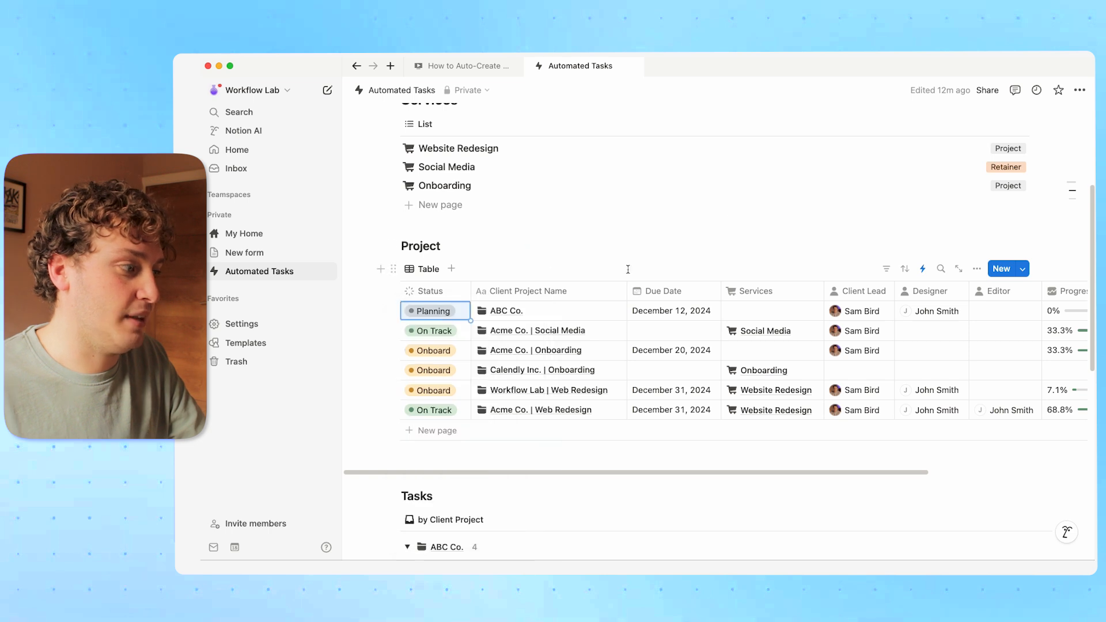
scroll(723, 312, right, 3)
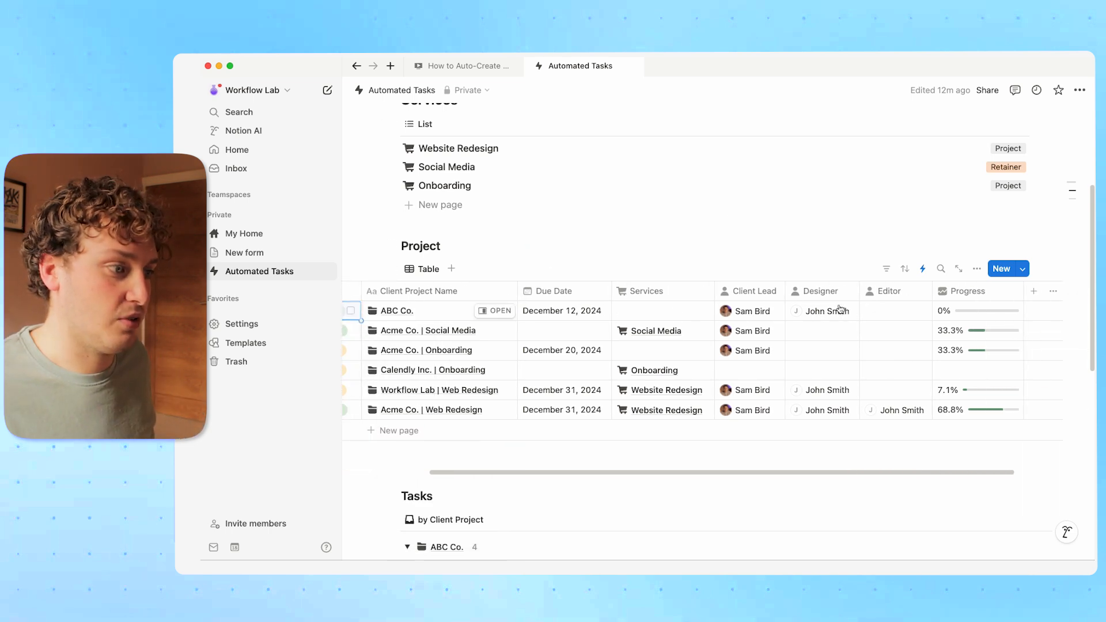
scroll(615, 313, left, 3)
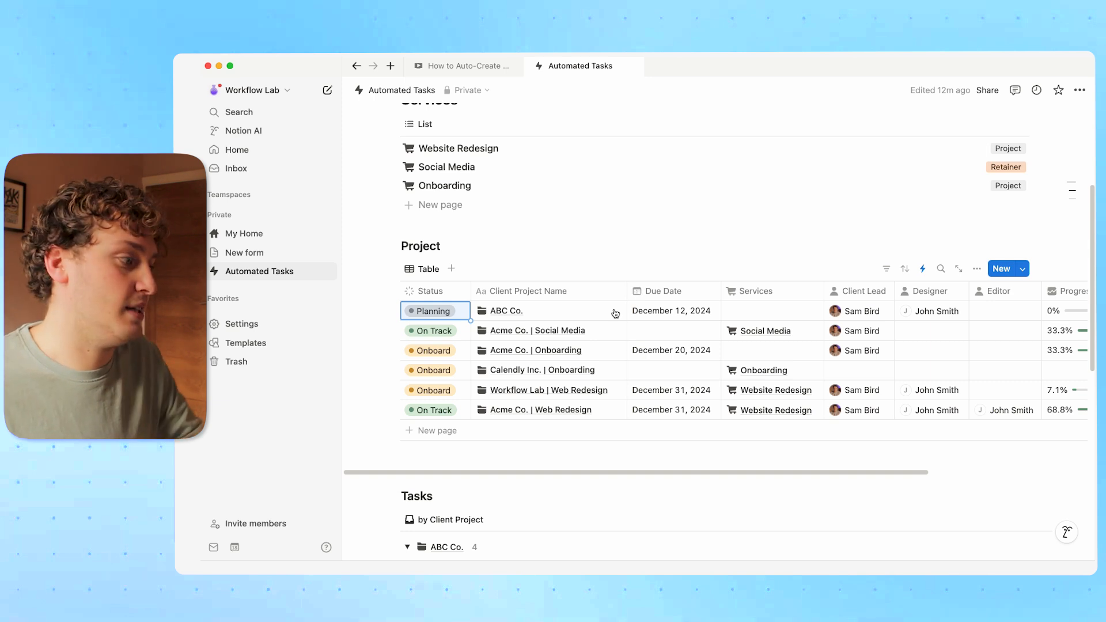
click(449, 312)
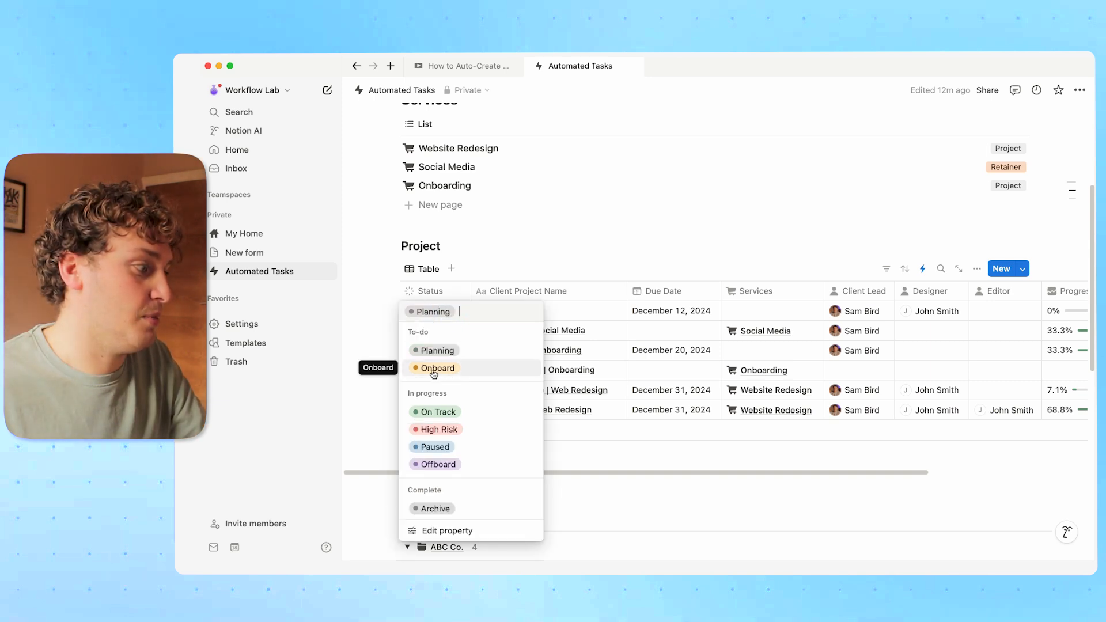
click(531, 262)
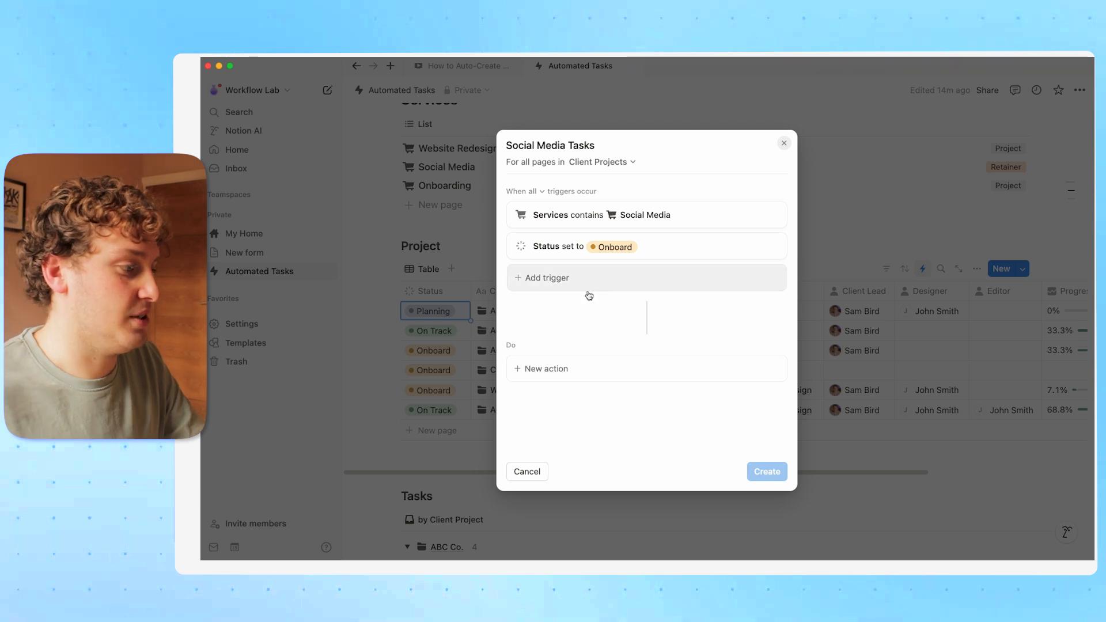
Add an action to the Social Media Tasks automation that adds a page to the Tasks database.
click(537, 369)
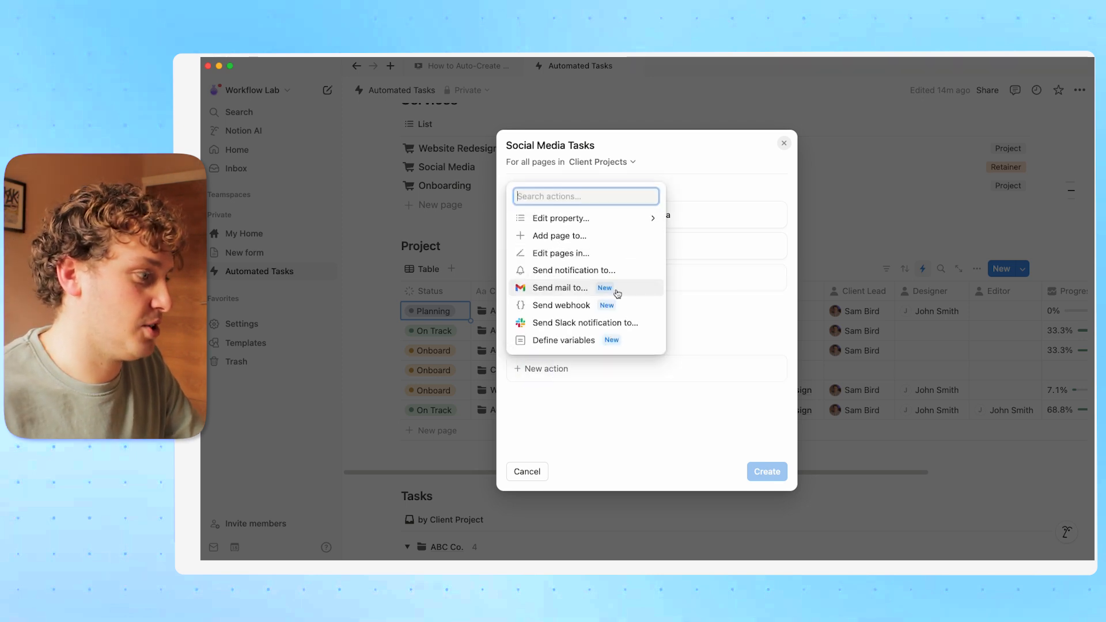
click(591, 237)
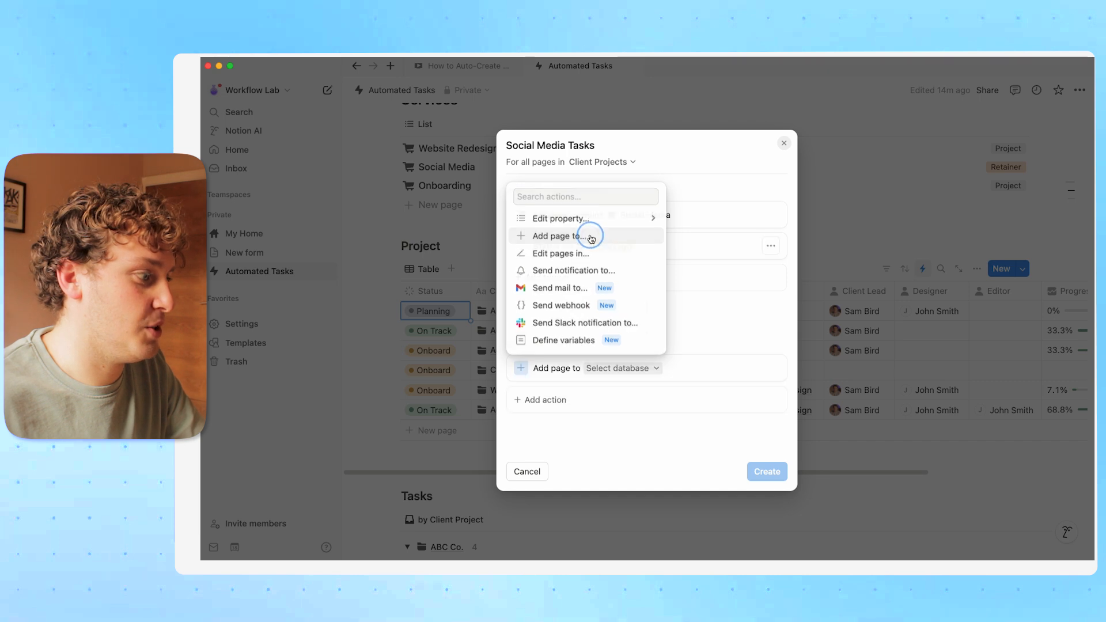
click(628, 370)
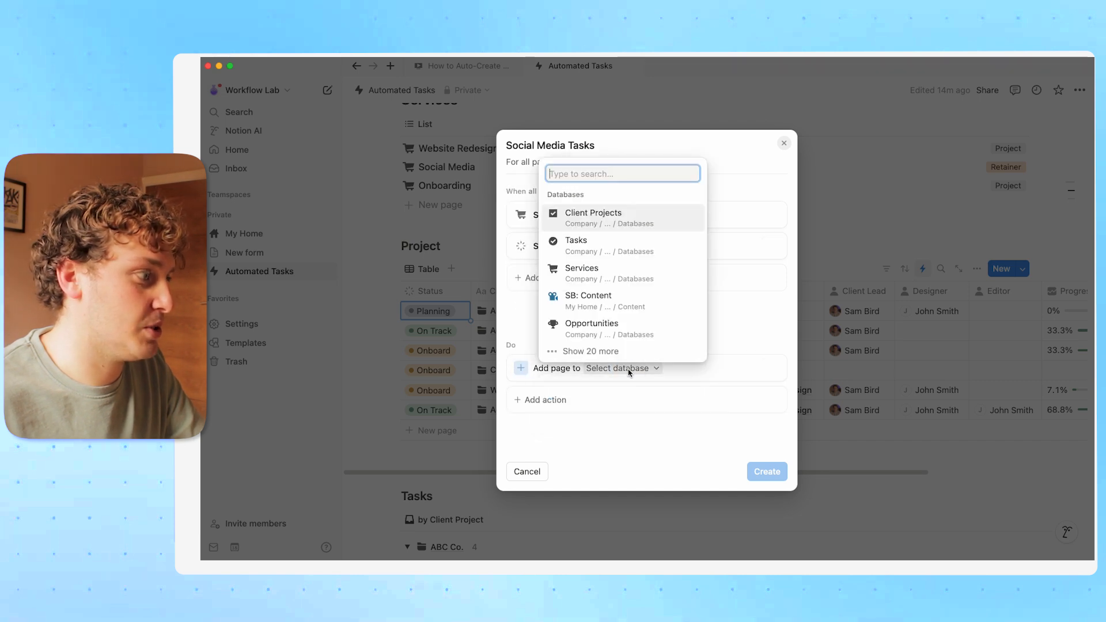
click(600, 249)
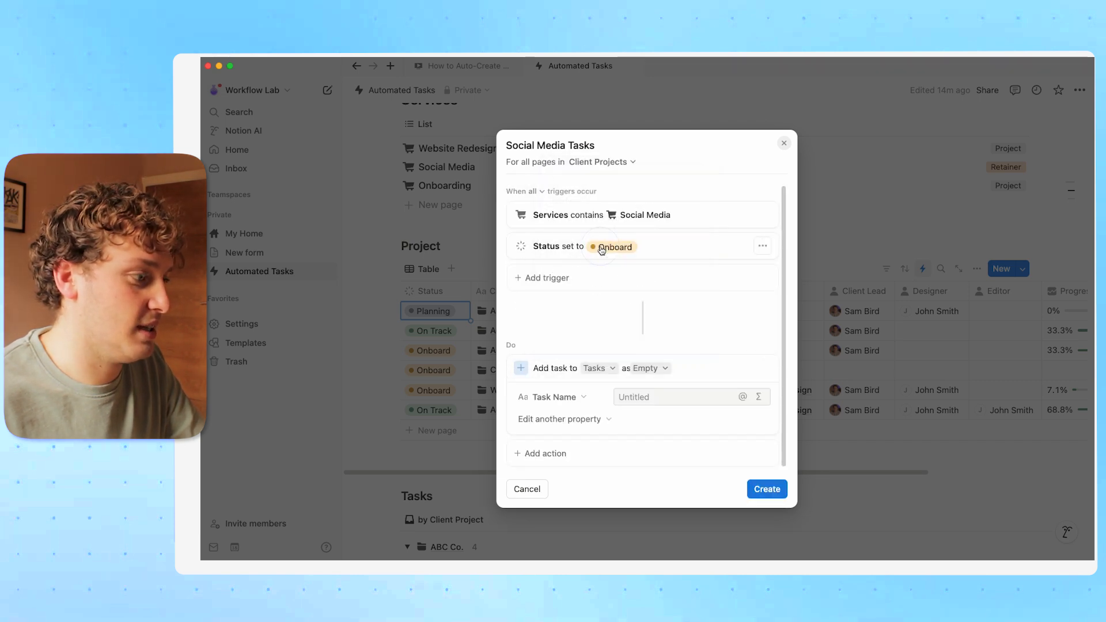
Set the new task's Client Project to Trigger page and its Task Name to "Get access client accounts".
scroll(642, 314, down, 1)
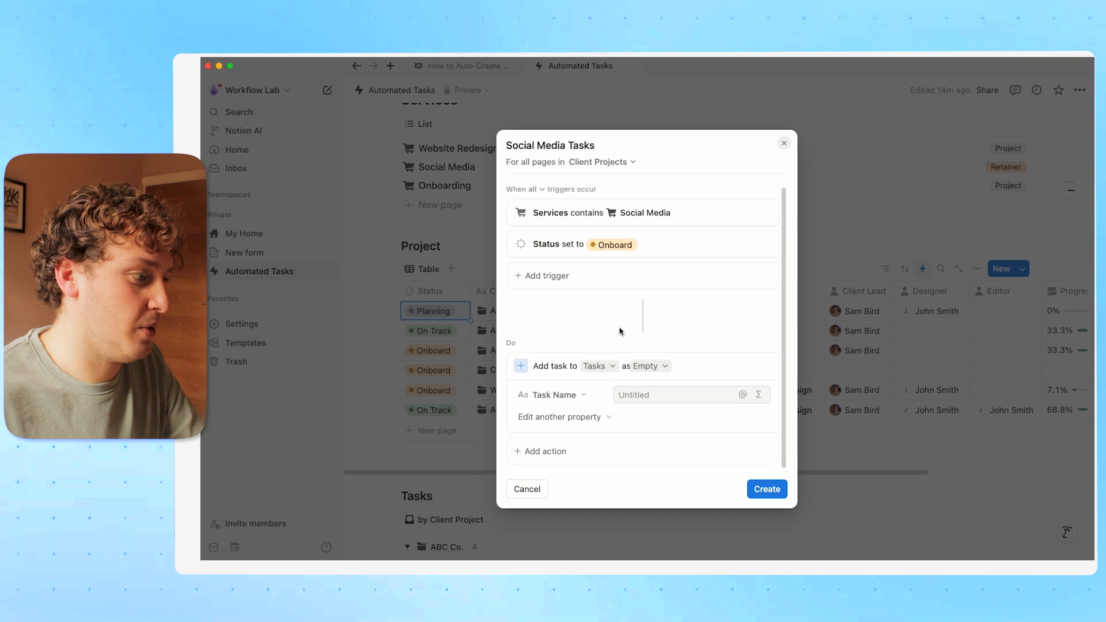
click(633, 392)
click(635, 415)
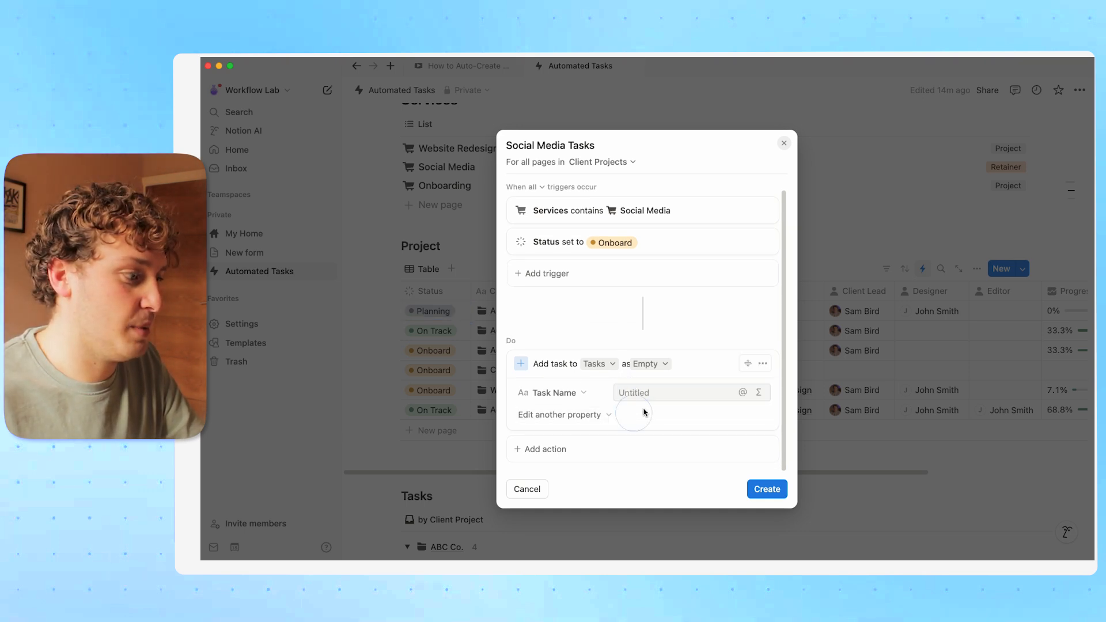
click(593, 416)
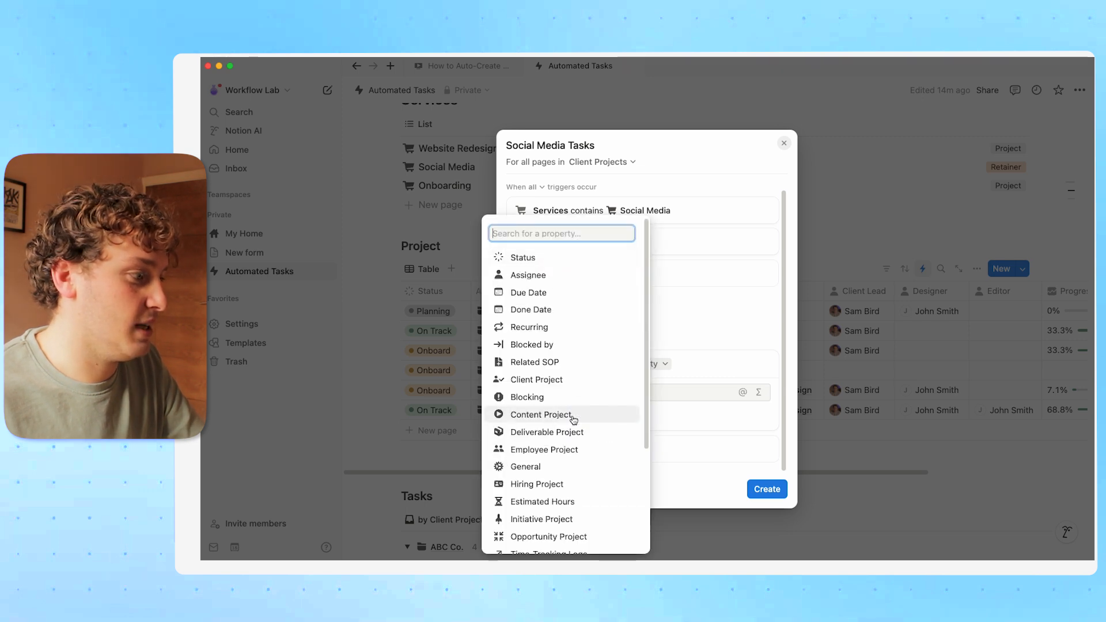
click(541, 380)
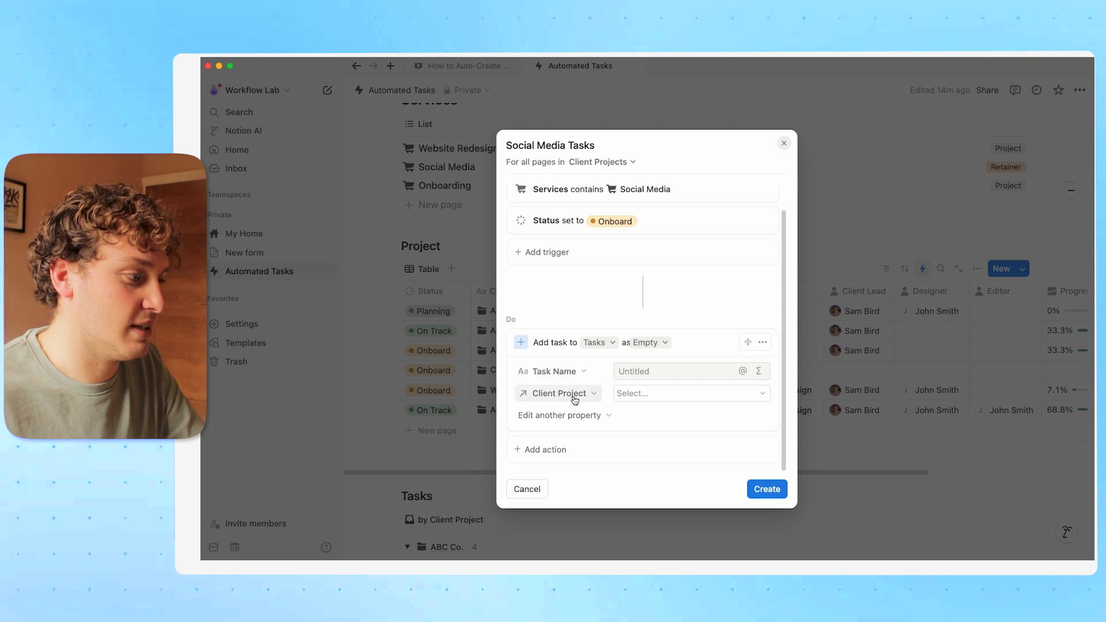
click(679, 396)
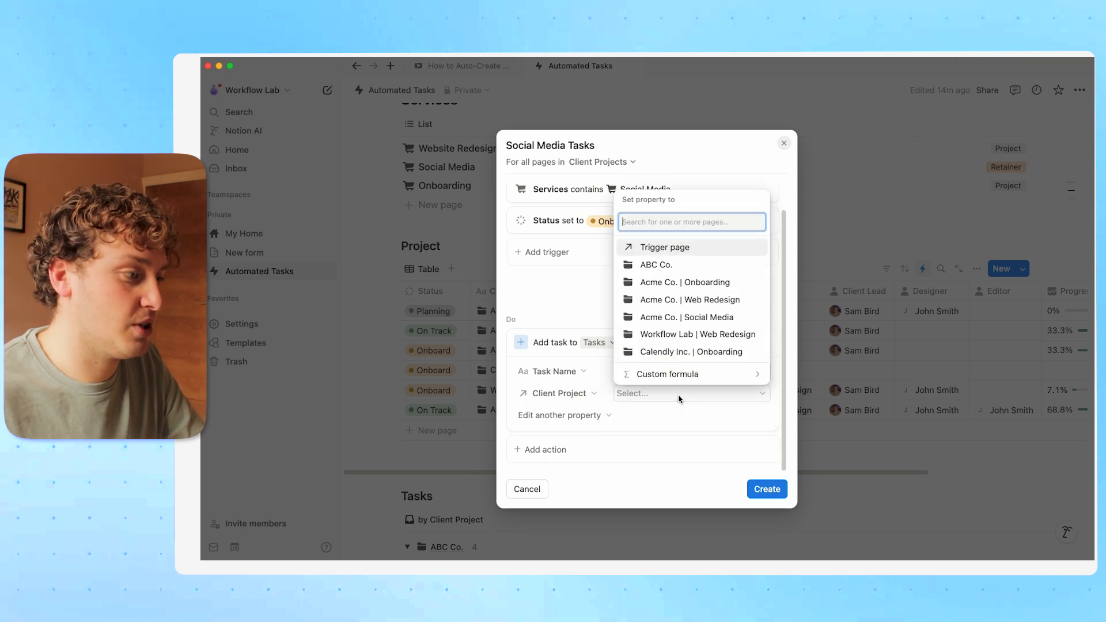
click(662, 249)
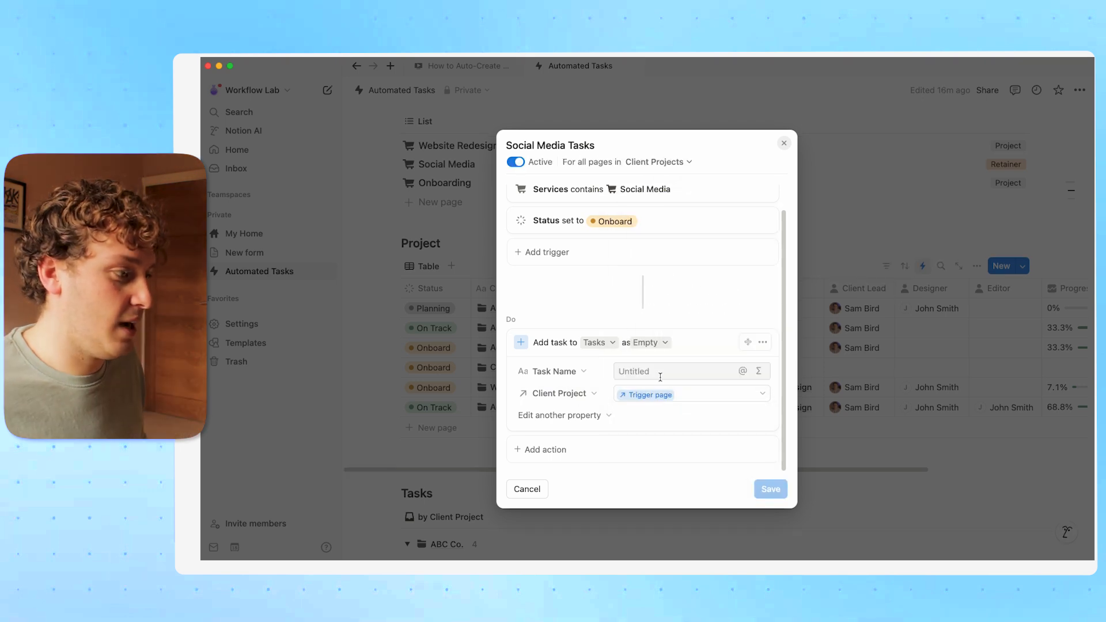
click(636, 371)
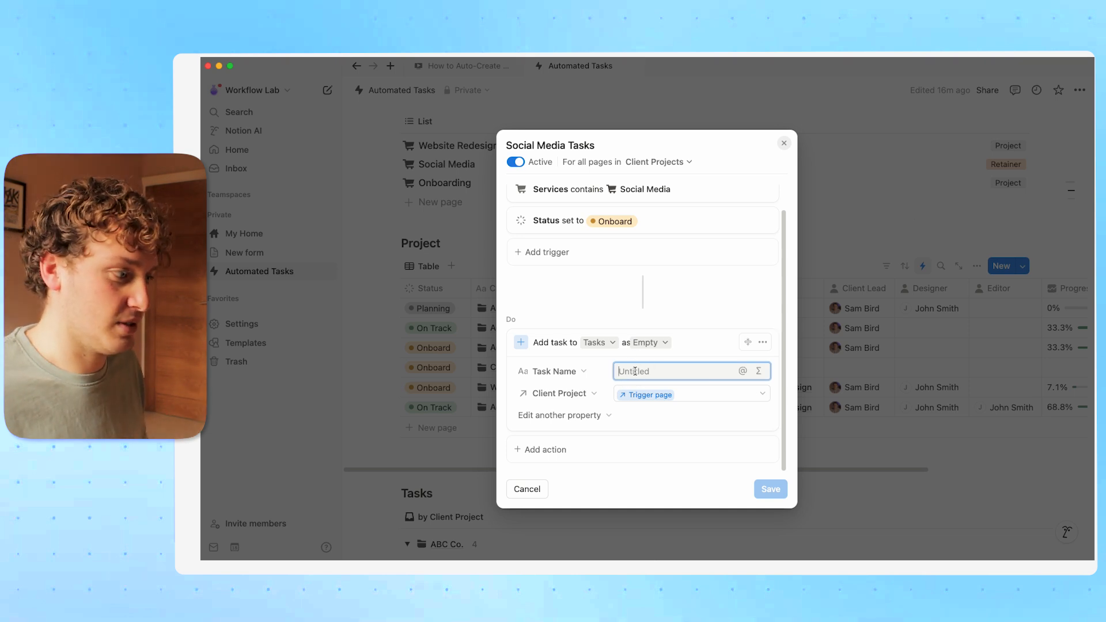
text(Get acess client accounts)
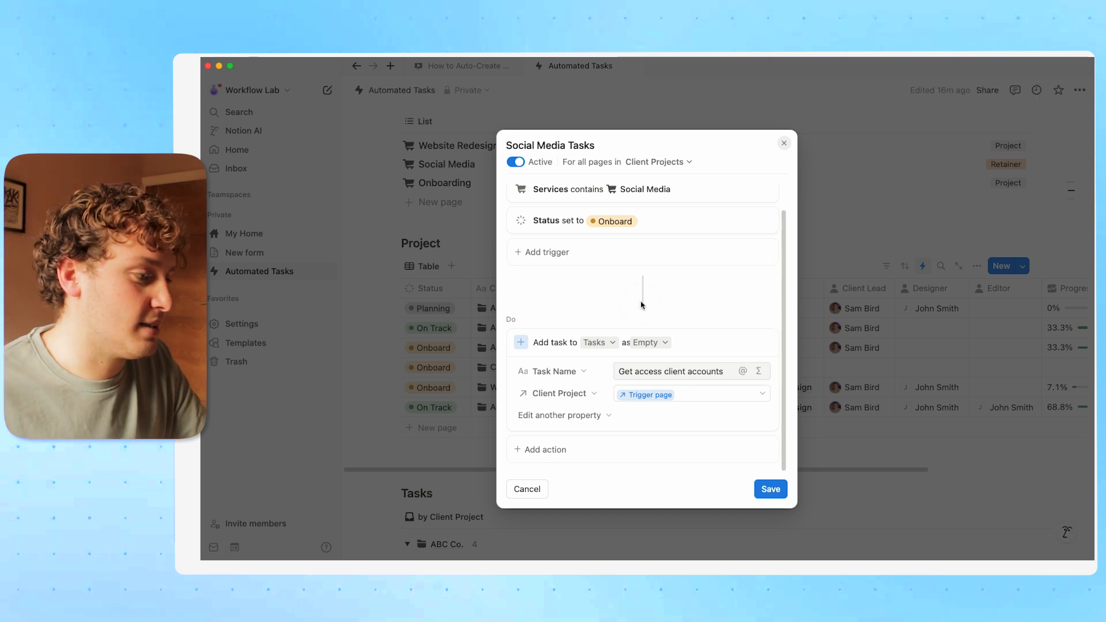
Add the Assignee property to the task action and open a custom formula for its value.
click(597, 416)
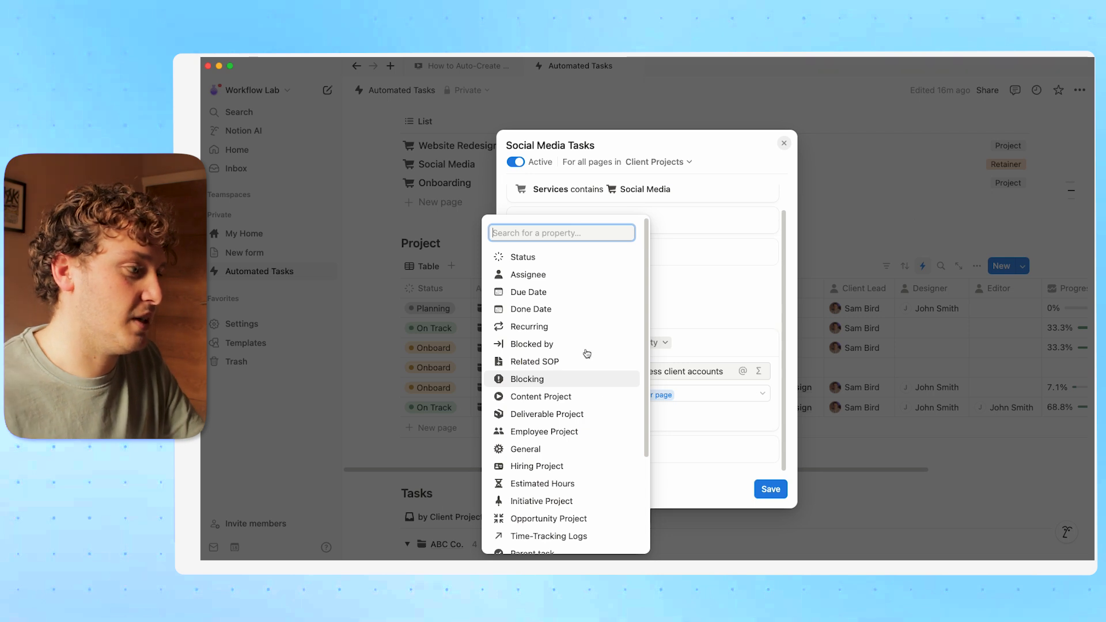
click(527, 276)
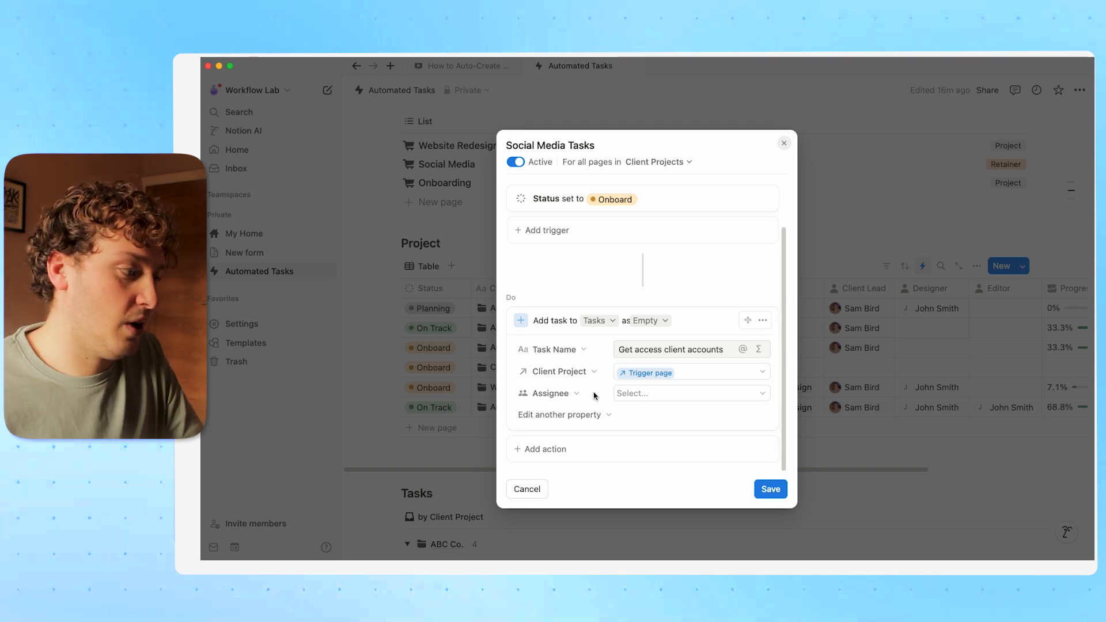
click(675, 394)
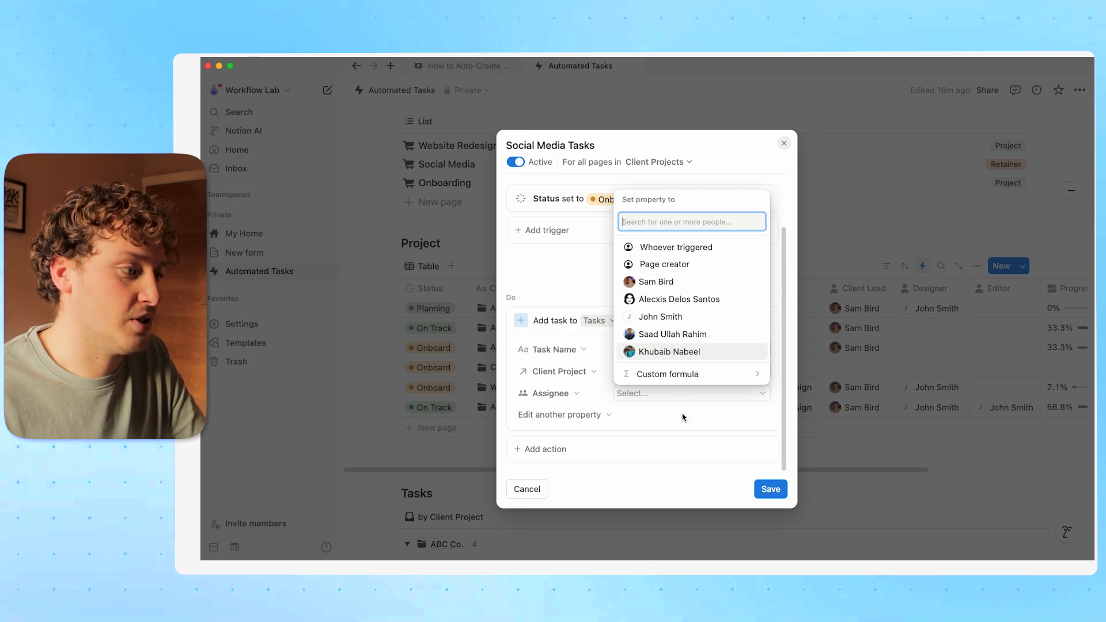
click(680, 374)
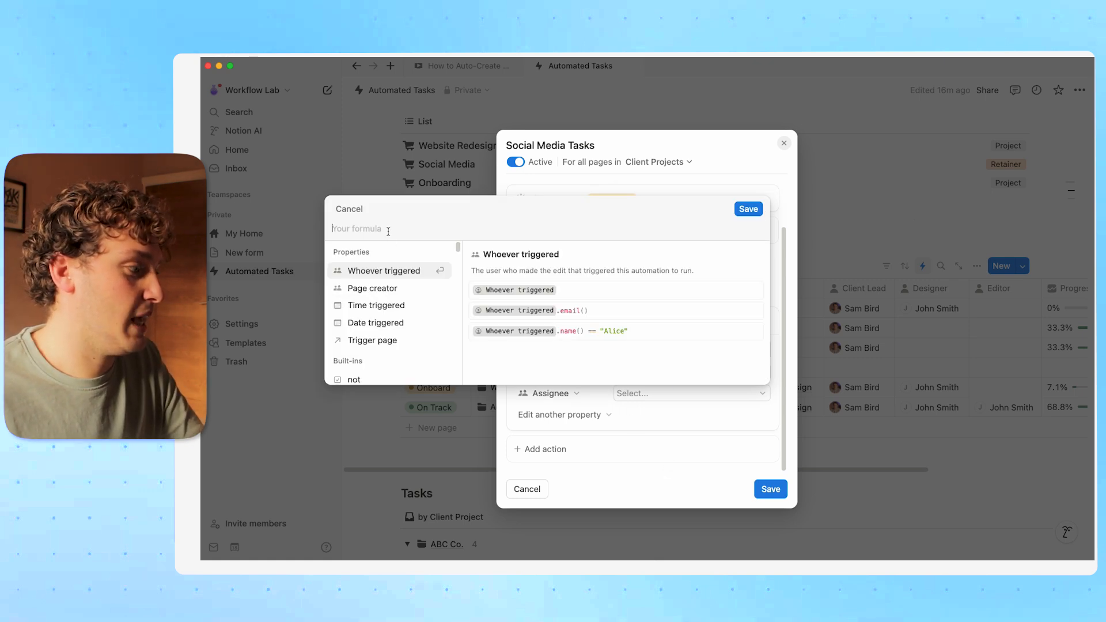
Write the Assignee formula as Trigger page.Client Lead and save it.
click(380, 340)
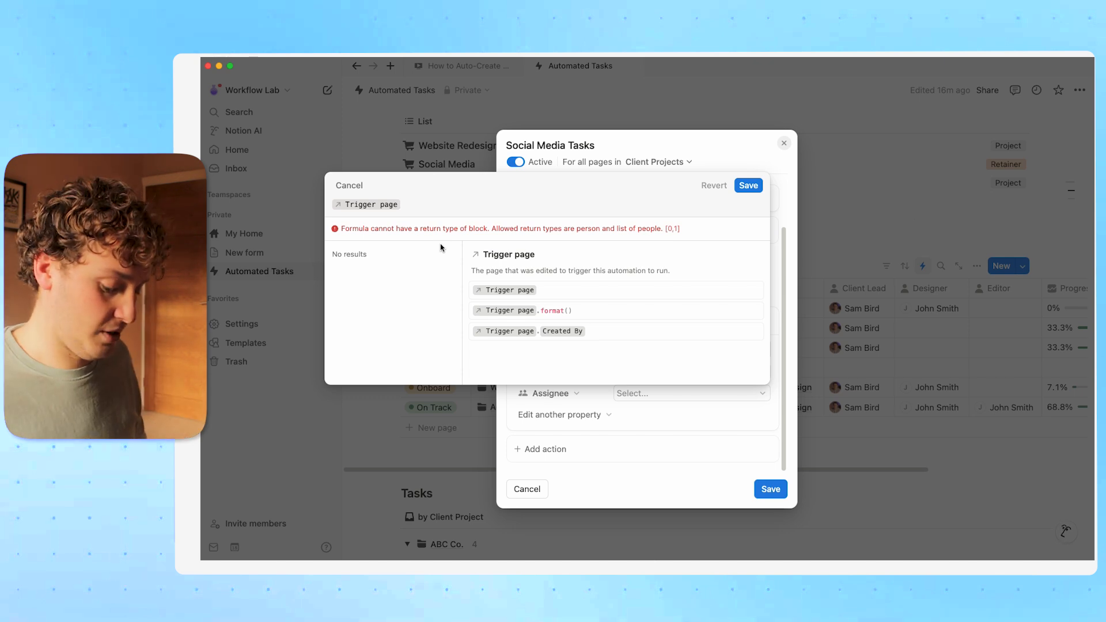
text(.)
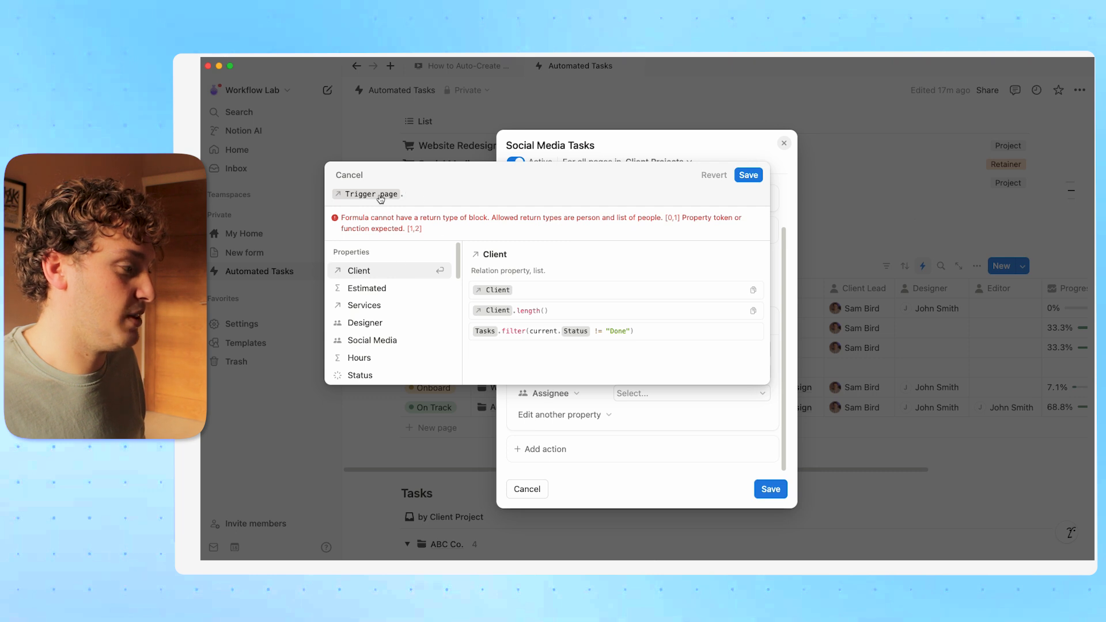
scroll(402, 313, down, 5)
scroll(401, 312, down, 5)
scroll(401, 312, up, 6)
scroll(401, 313, up, 5)
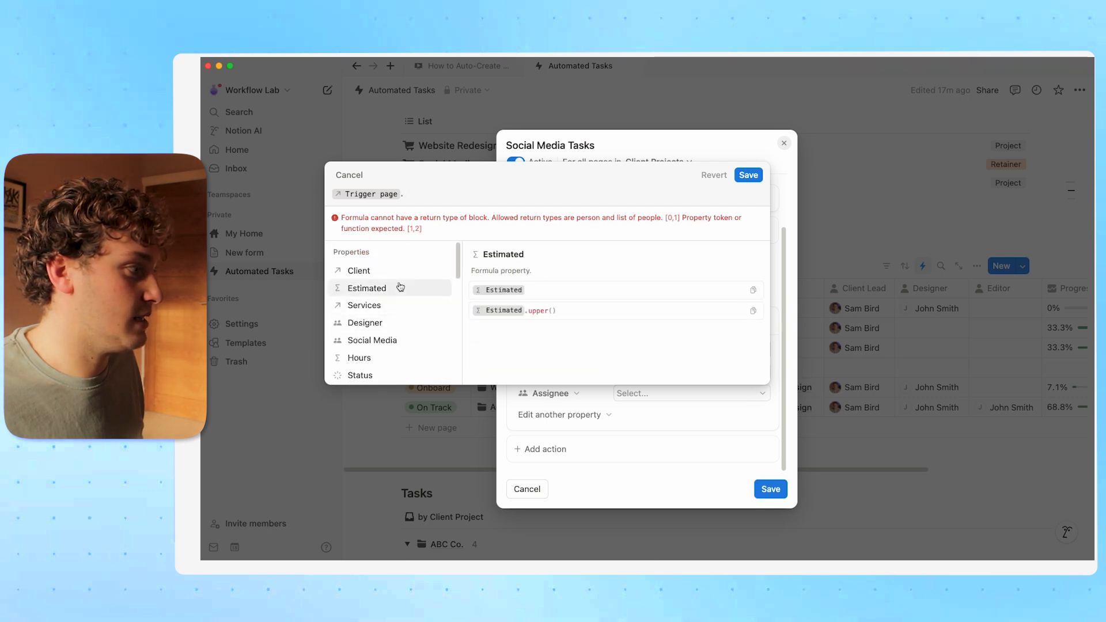
scroll(394, 288, down, 3)
click(381, 289)
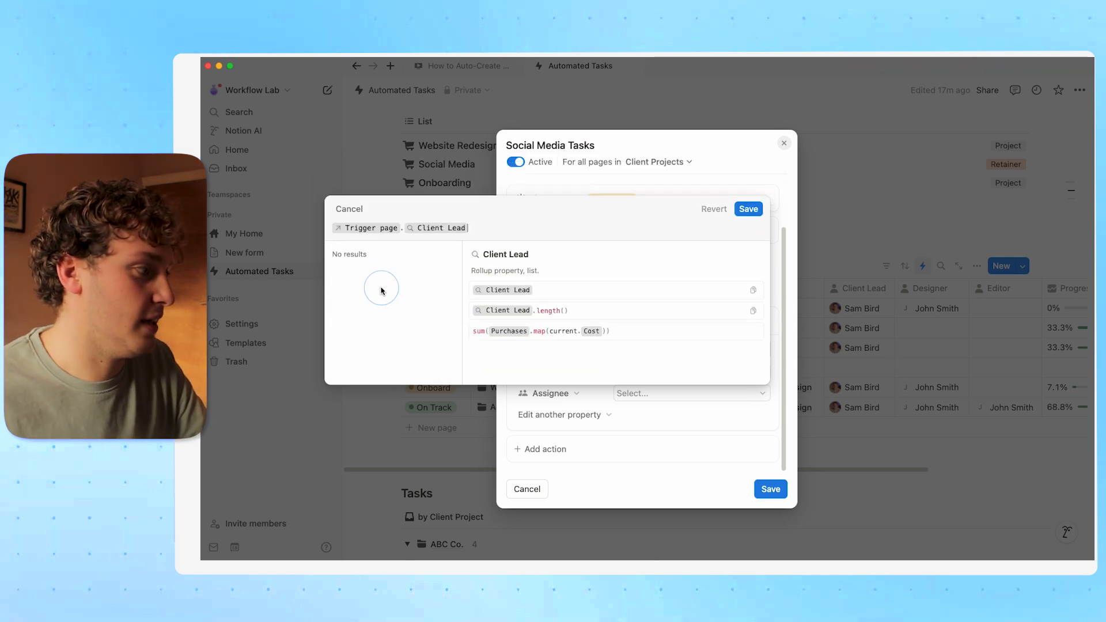
click(748, 209)
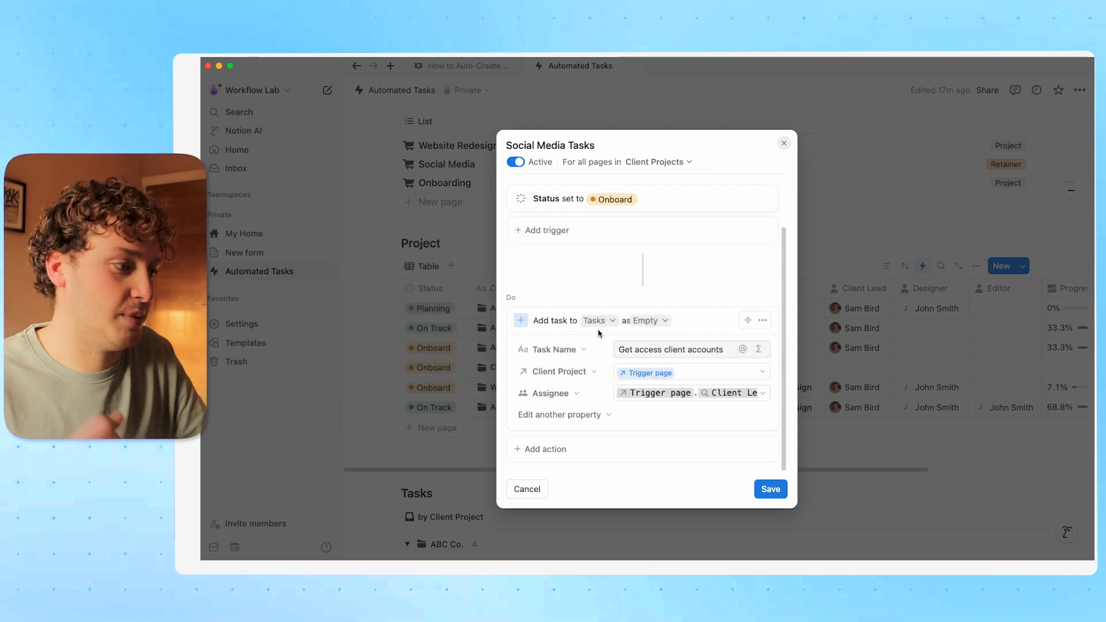
Add the Due Date property to the task action and set it to Date triggered.
click(568, 415)
click(533, 275)
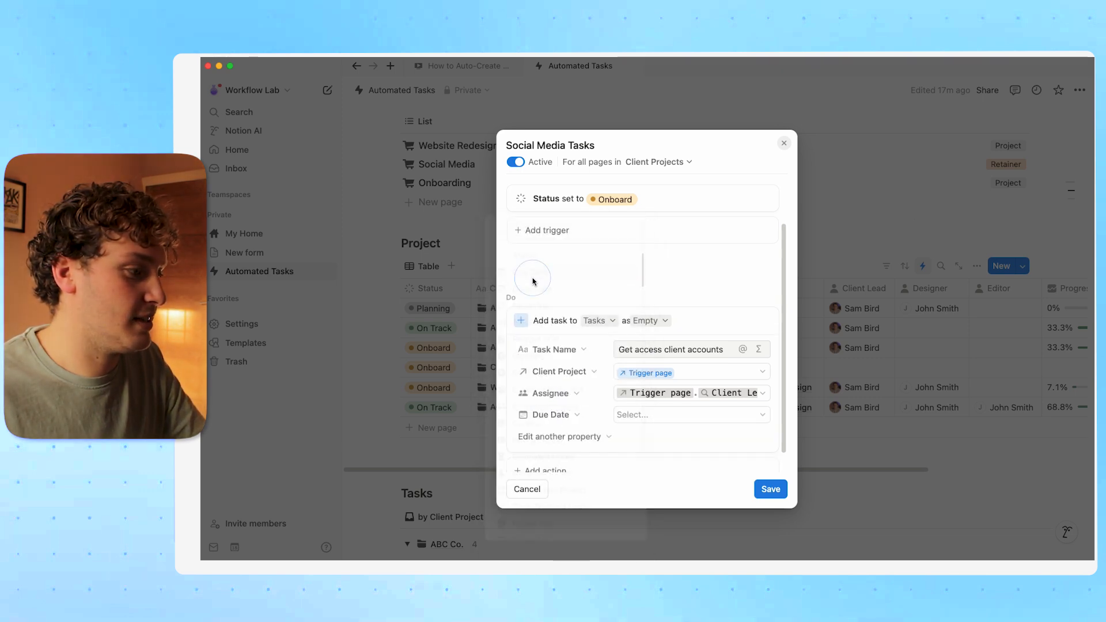
scroll(592, 346, down, 1)
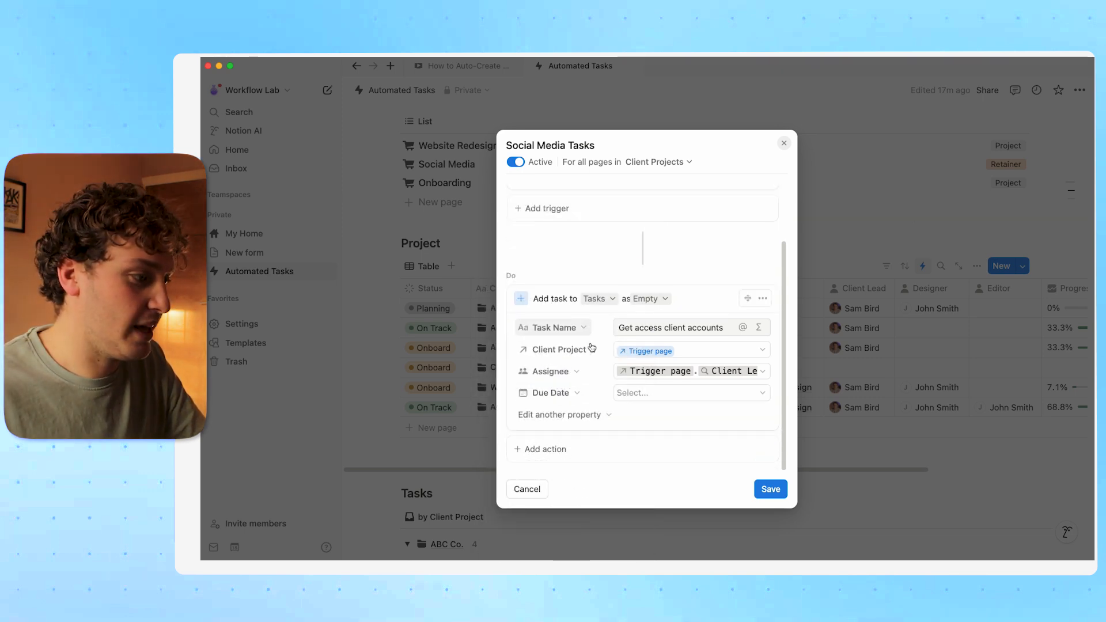
click(725, 395)
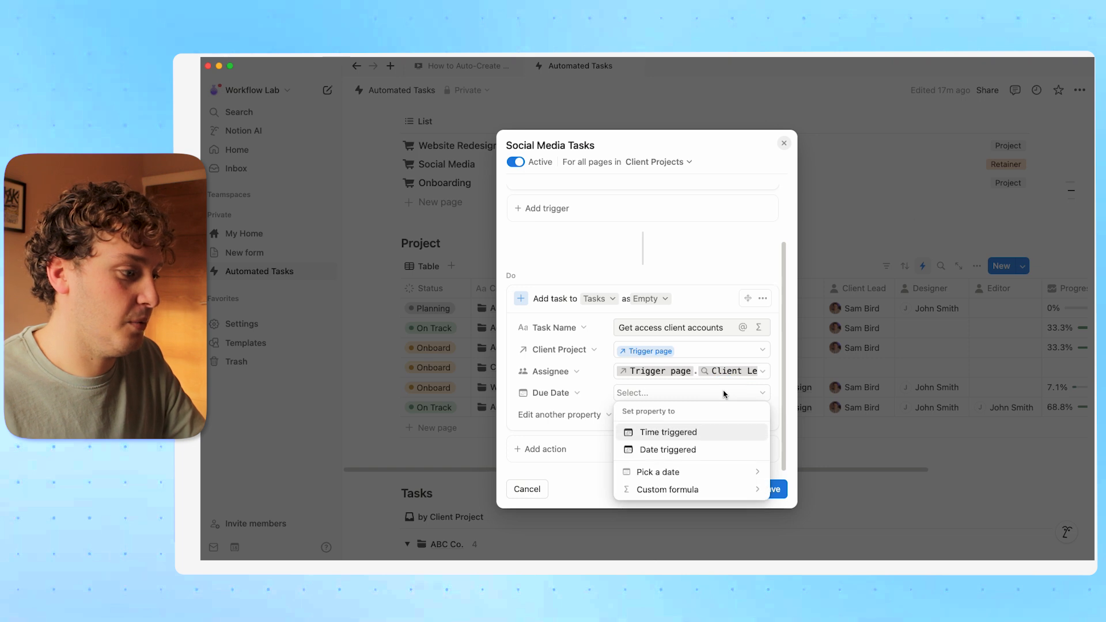
click(667, 449)
View the fixed-date calendar and the other value options for the task's Due Date.
click(683, 474)
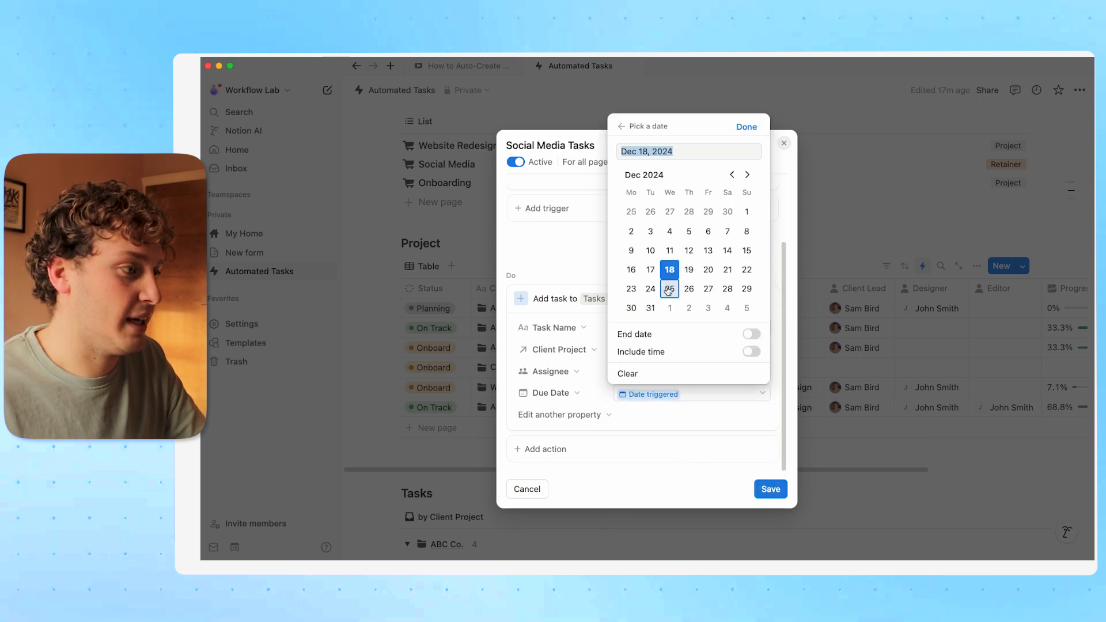
click(746, 127)
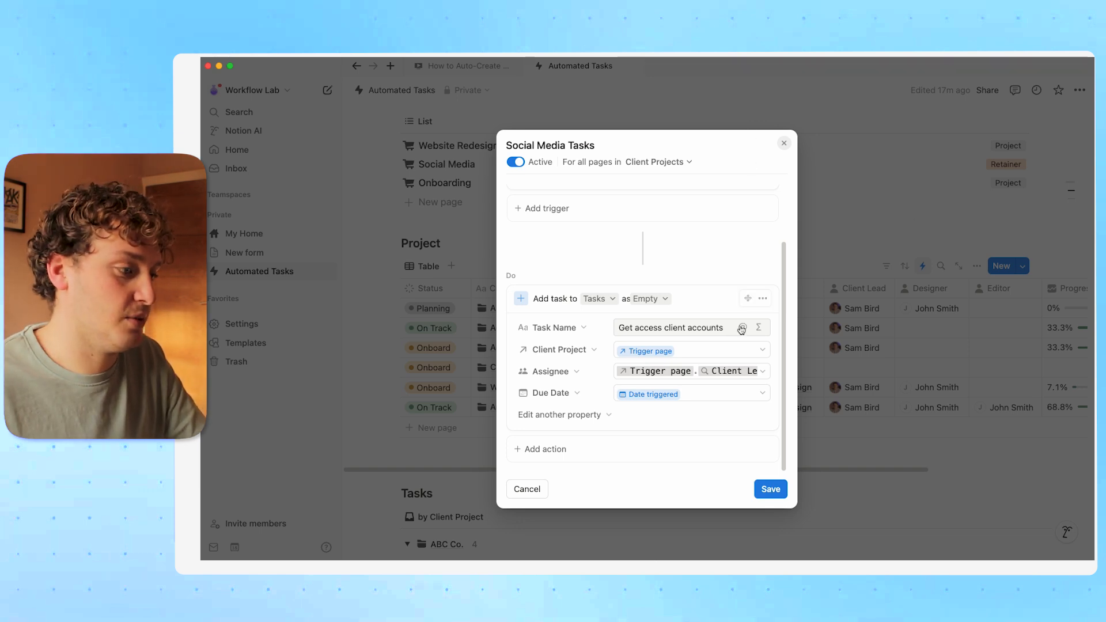
click(703, 394)
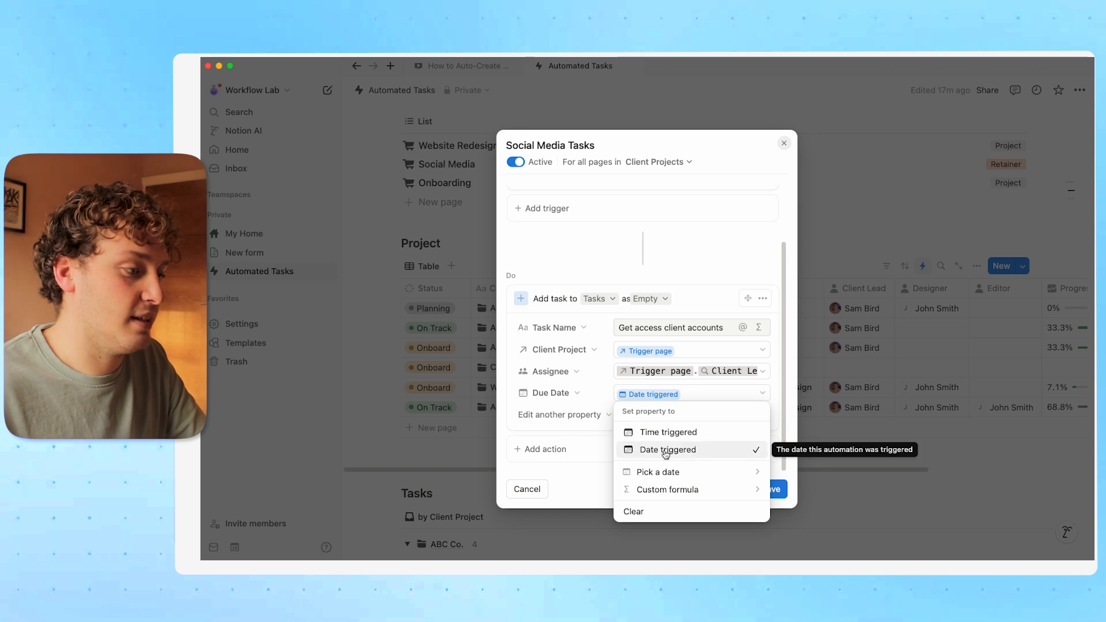
click(572, 397)
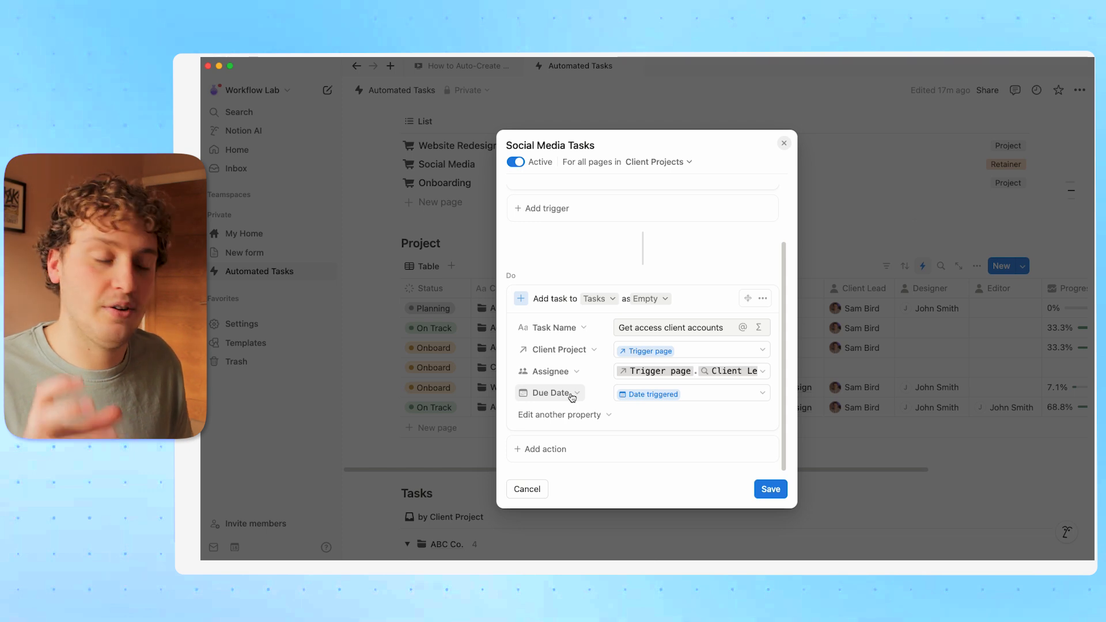
Open a custom formula for the task's Due Date and re-enter Date triggered as its starting value.
click(712, 394)
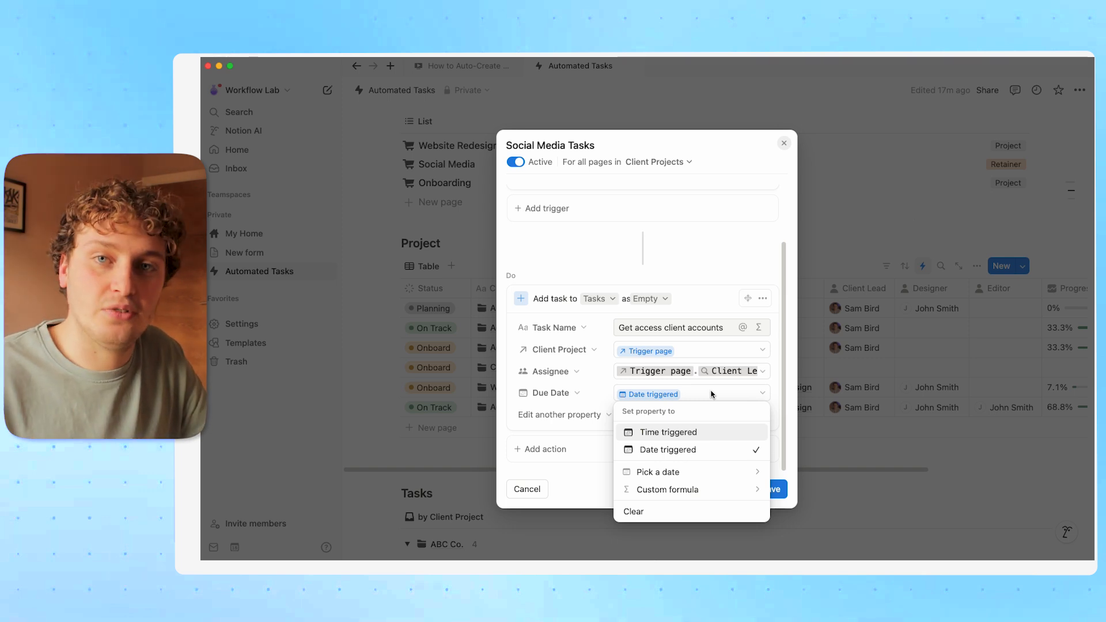
click(688, 491)
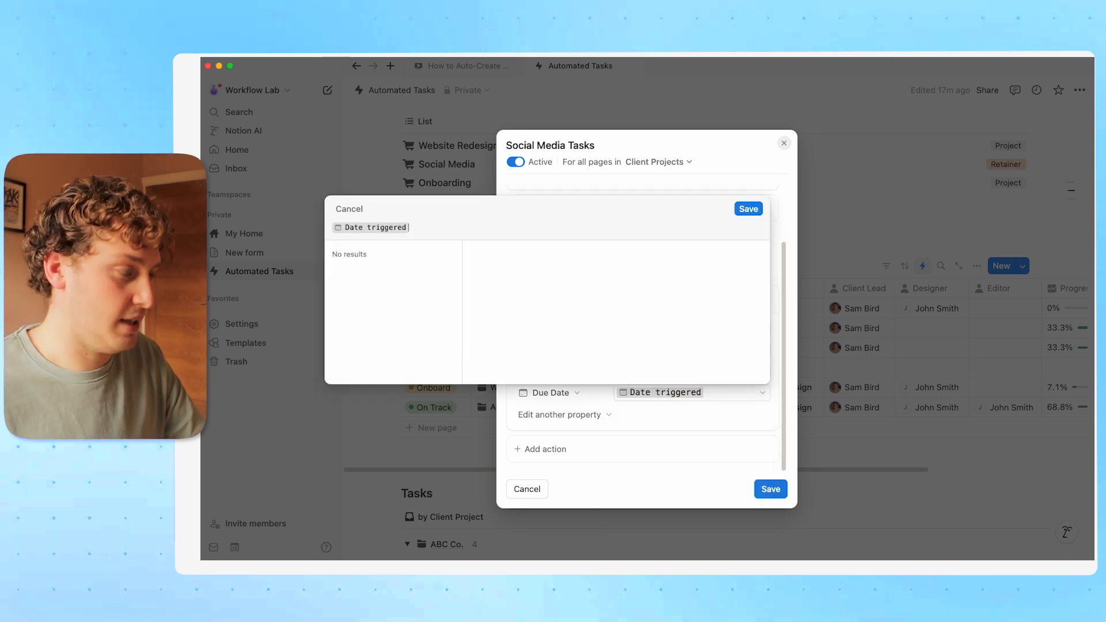
key(BackSpace)
click(392, 324)
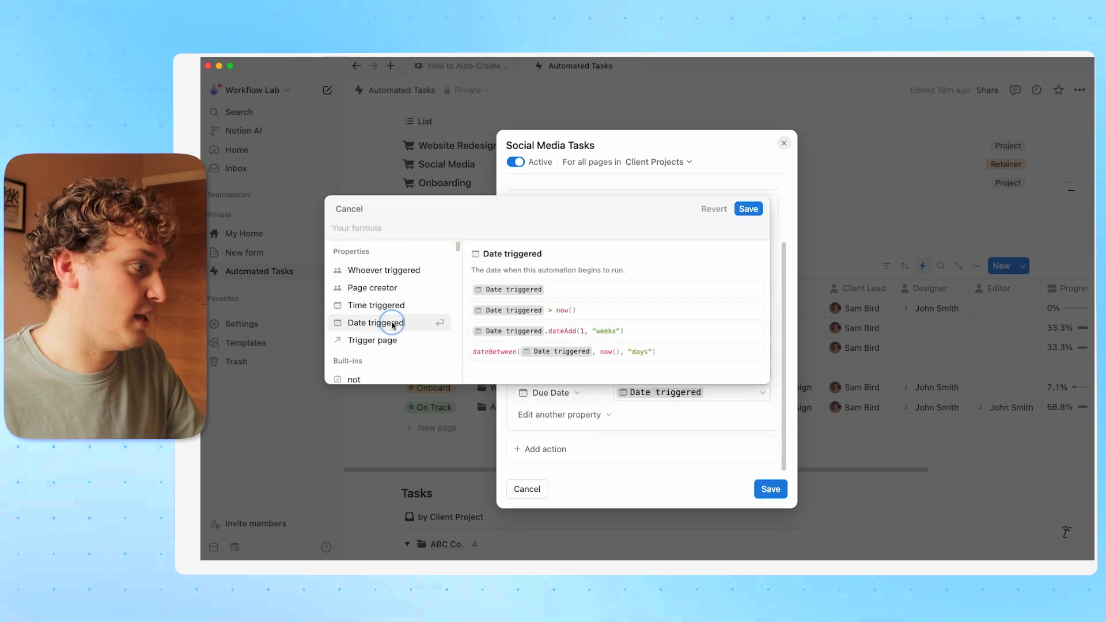
text(.)
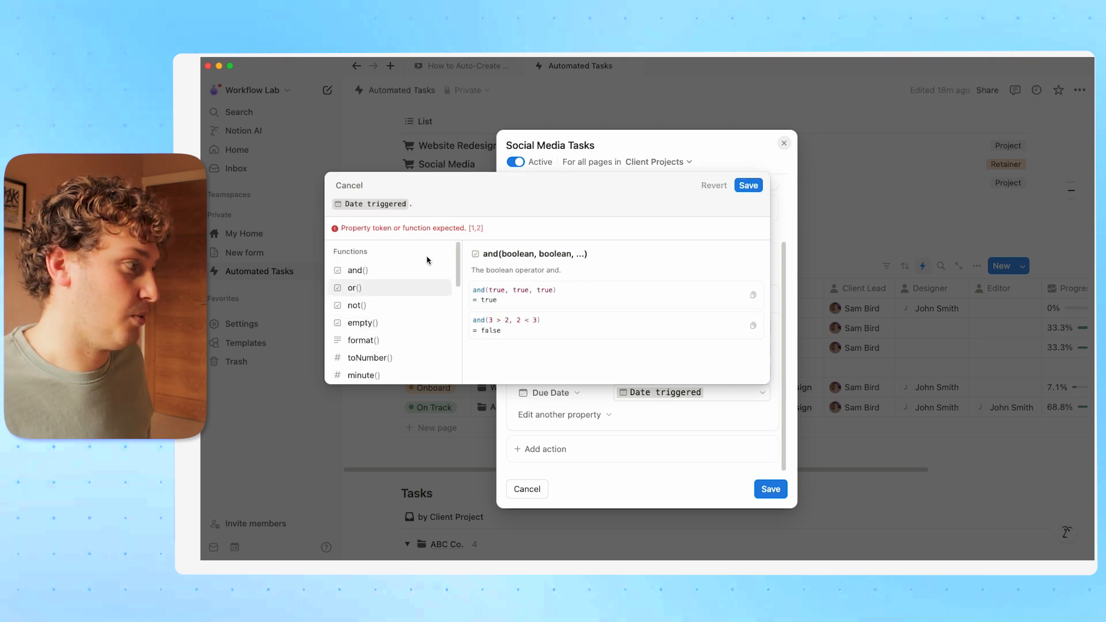
Complete the Due Date formula as dateAdd(Date triggered, 3, "days") and save both the formula and the automation.
click(333, 206)
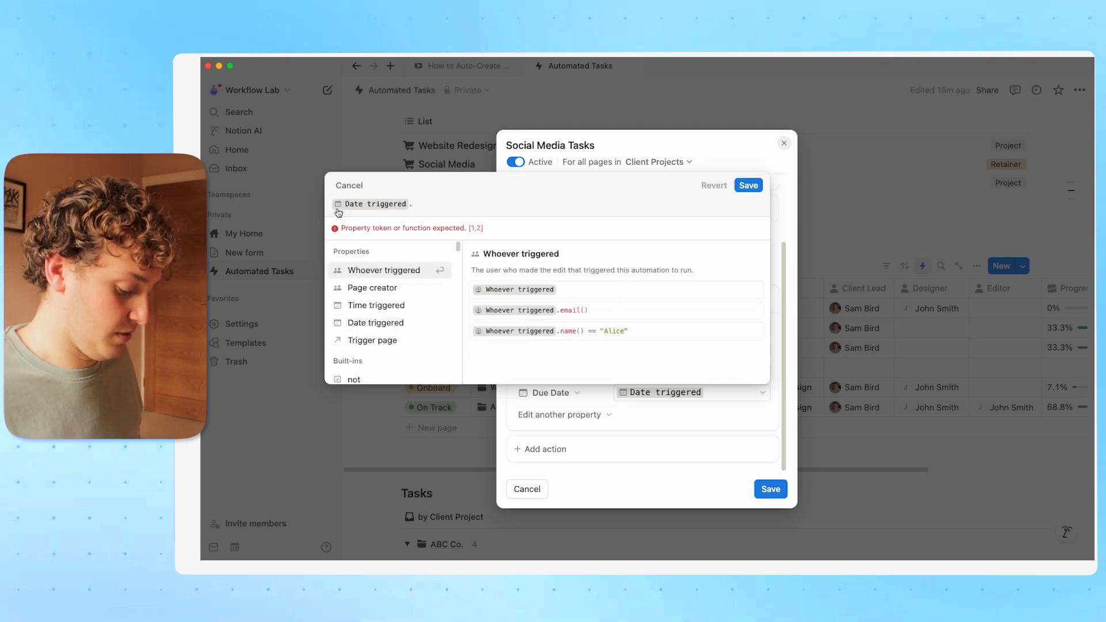
text(d )
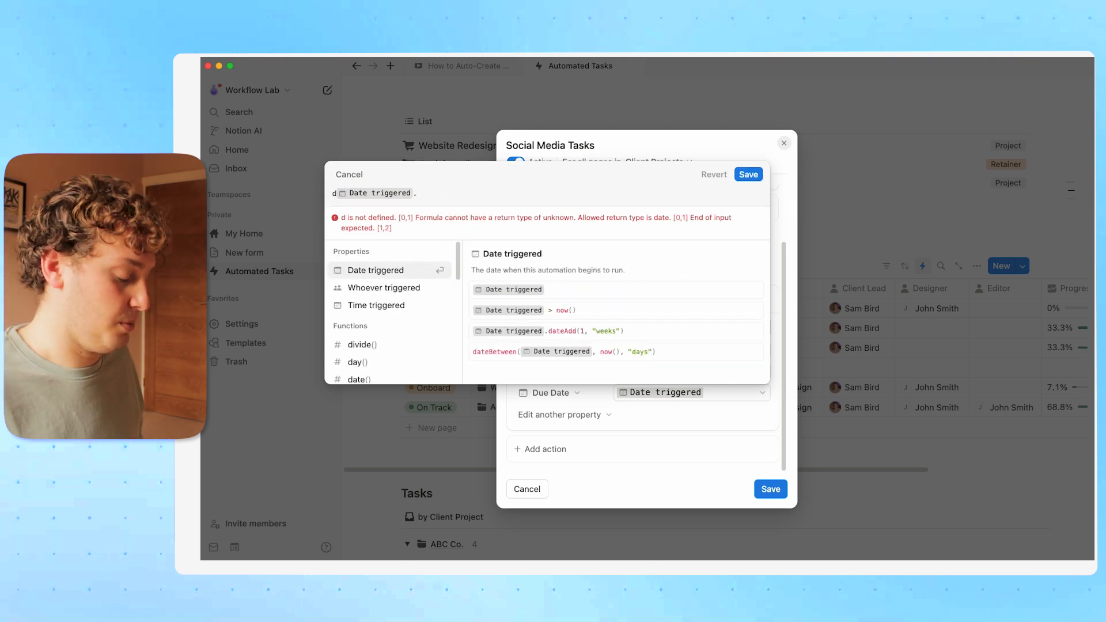
text(ate)
text(Add()
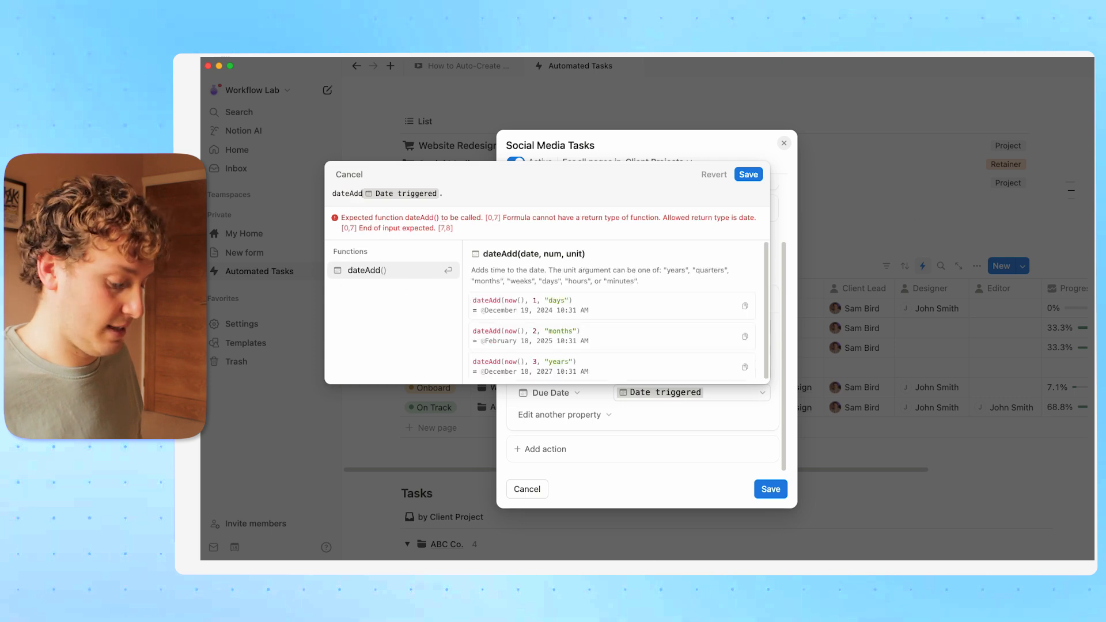
key(BackSpace)
text(,)
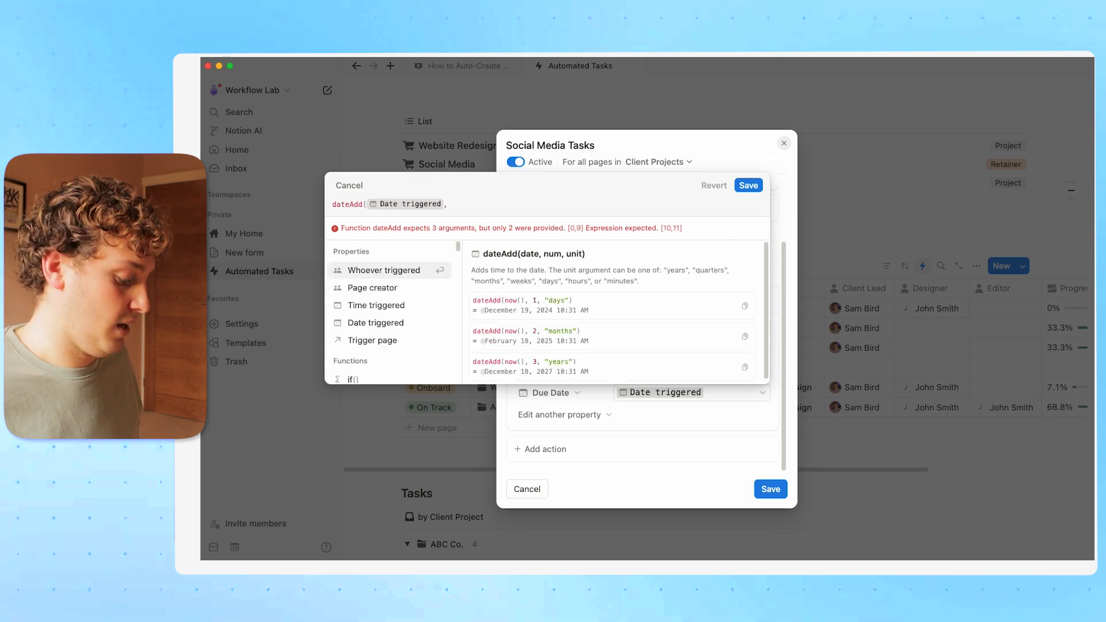
text( 3, )
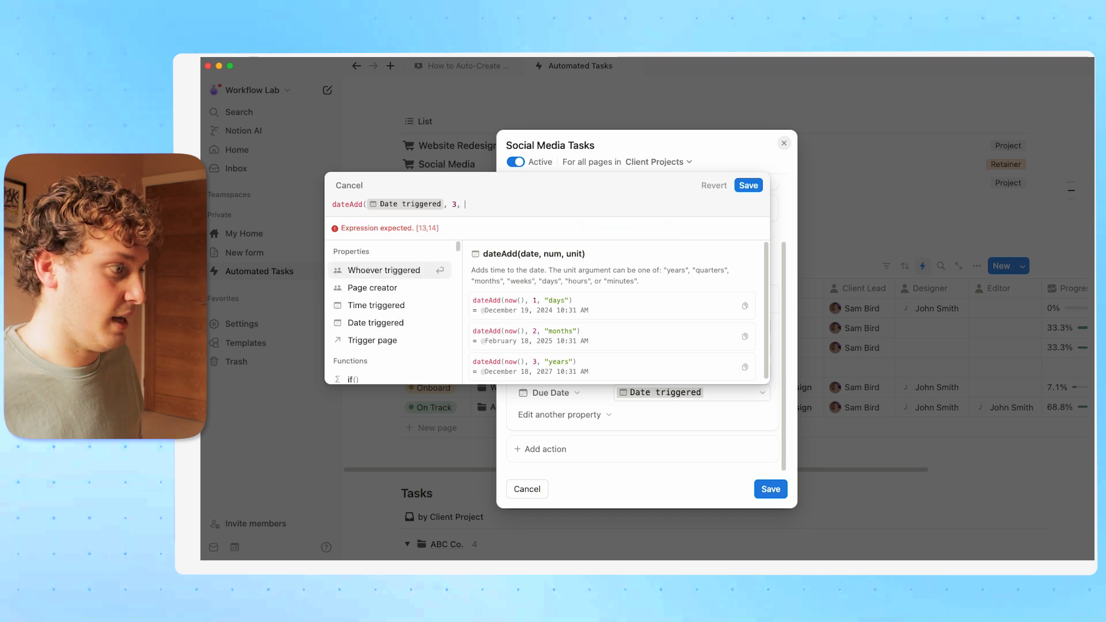
text("days)
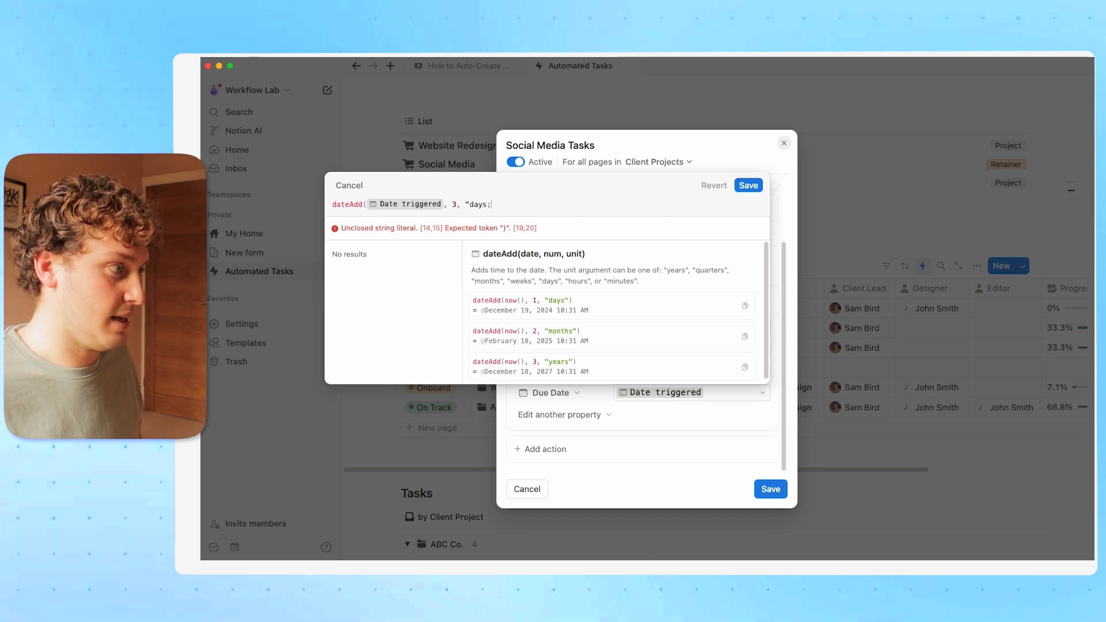
text("))
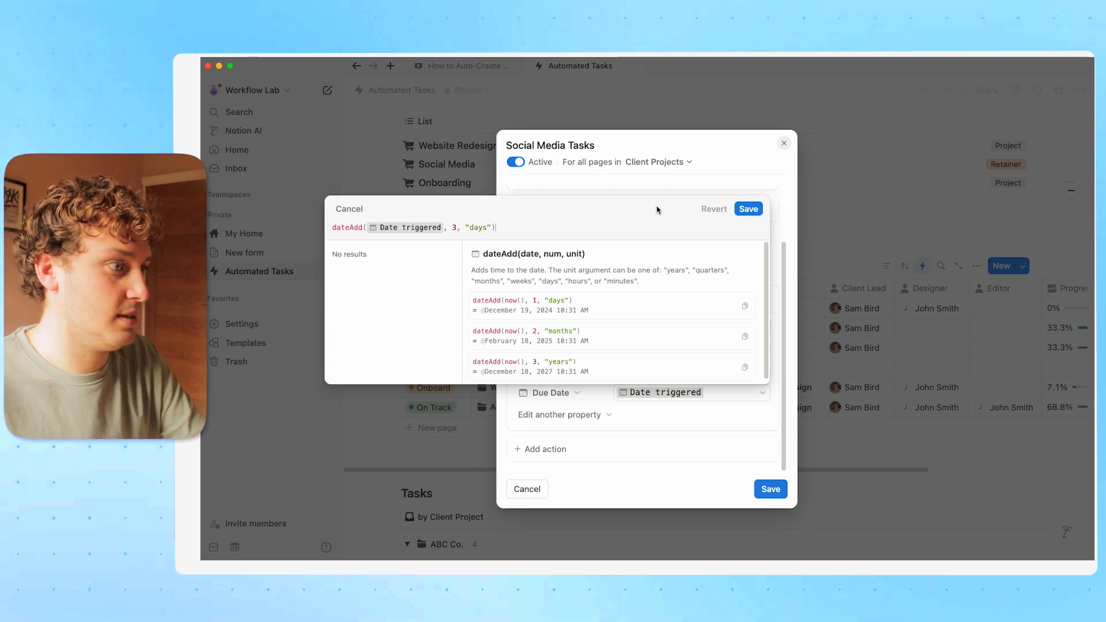
click(749, 209)
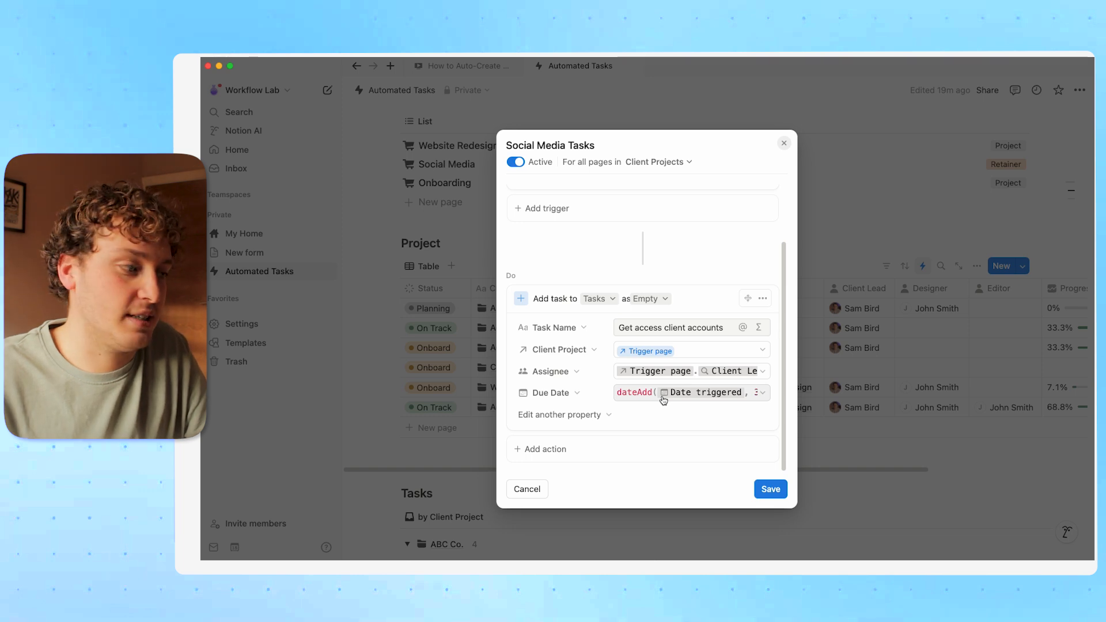
click(770, 489)
click(723, 243)
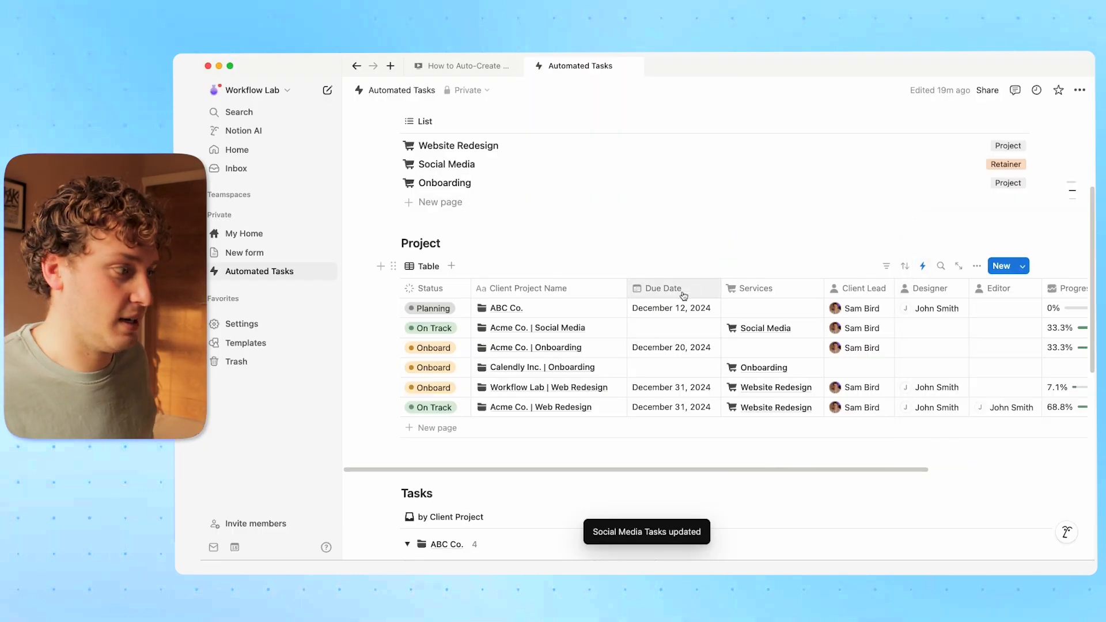
Duplicate the Due Date property in the Project table.
scroll(683, 291, left, 2)
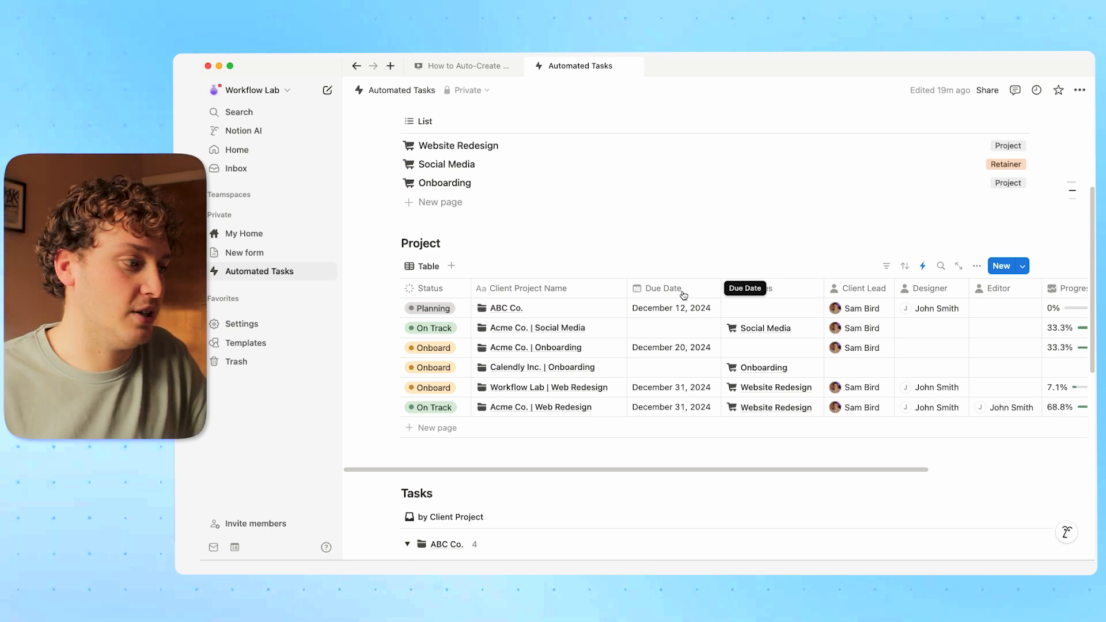
click(664, 296)
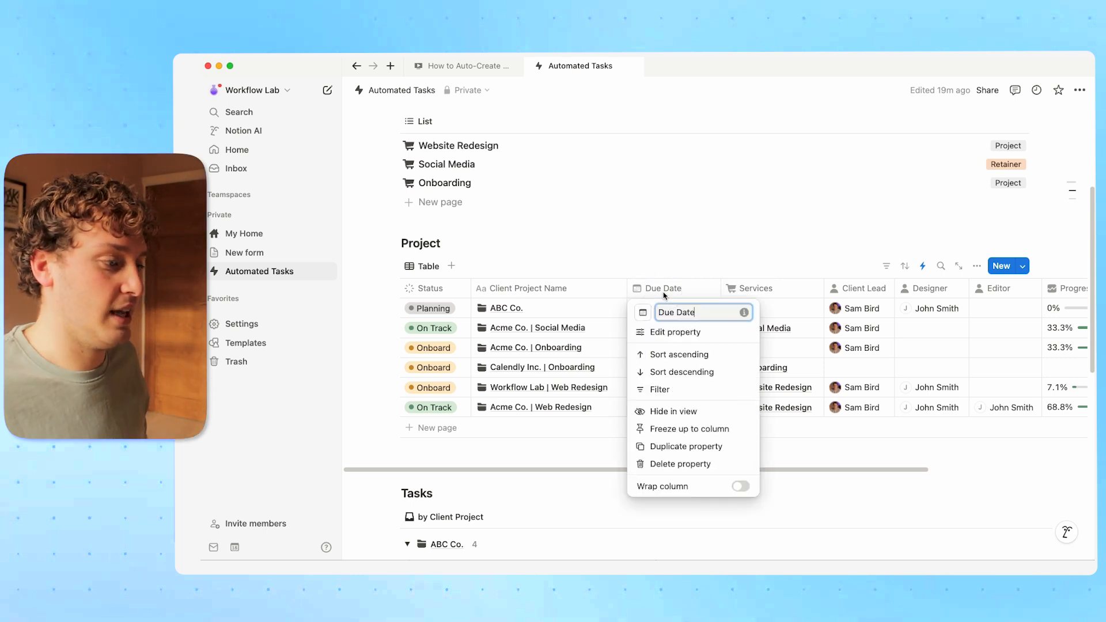
click(697, 447)
Rename the duplicated date property as Start Date and place its column before Due Date.
click(763, 288)
double_click(764, 312)
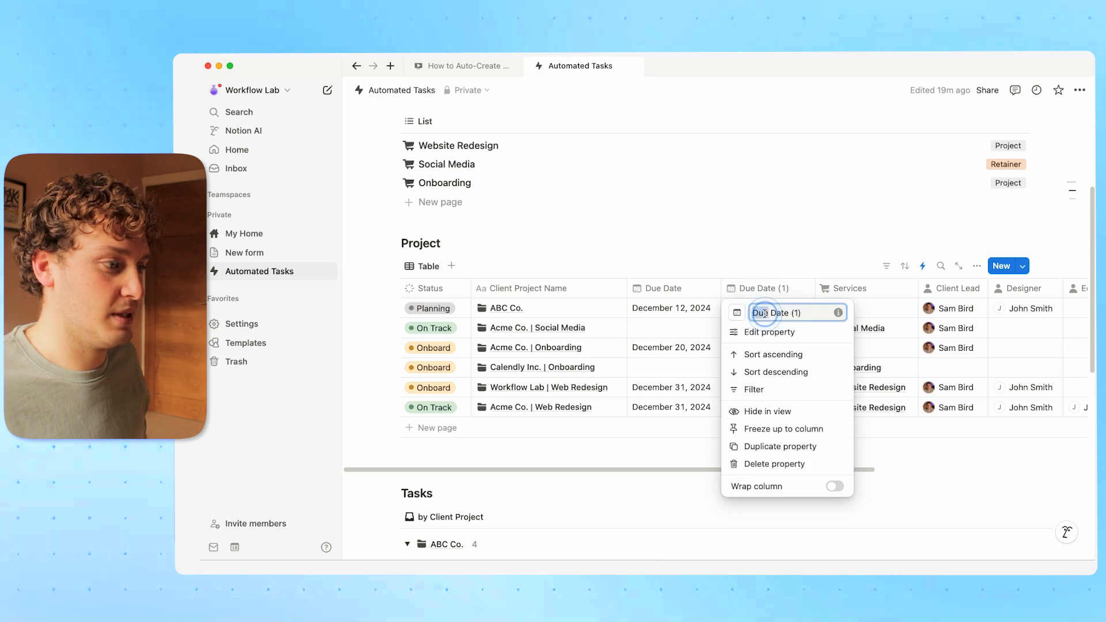
text(Dtart)
key(BackSpace)
key(BackSpace)
key(BackSpace)
key(BackSpace)
key(BackSpace)
text(Start)
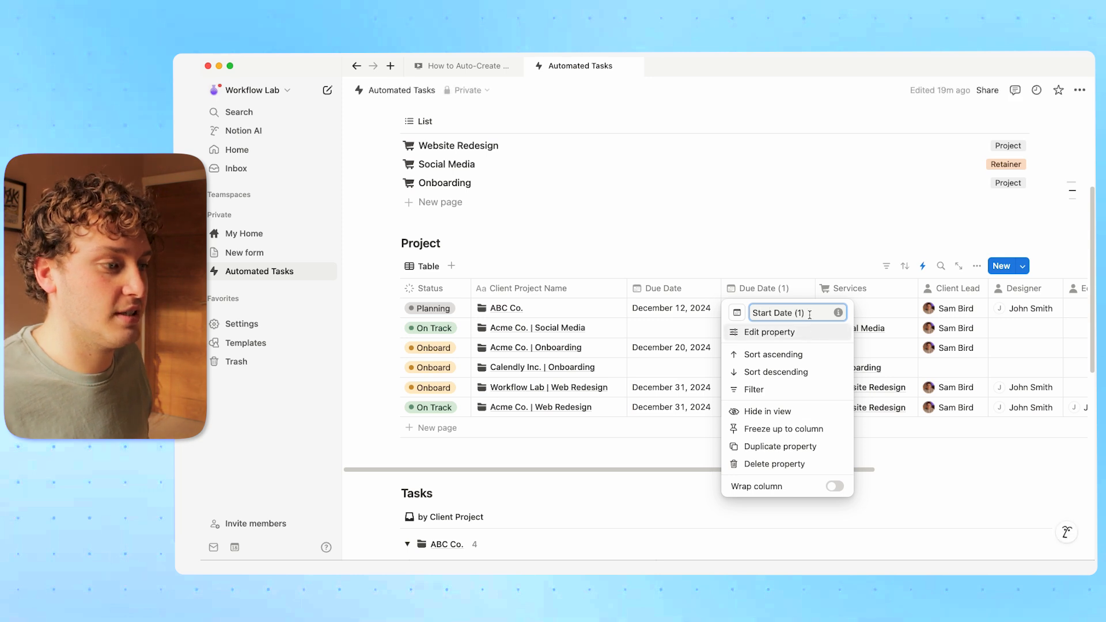
key(Return)
drag(769, 288, 657, 295)
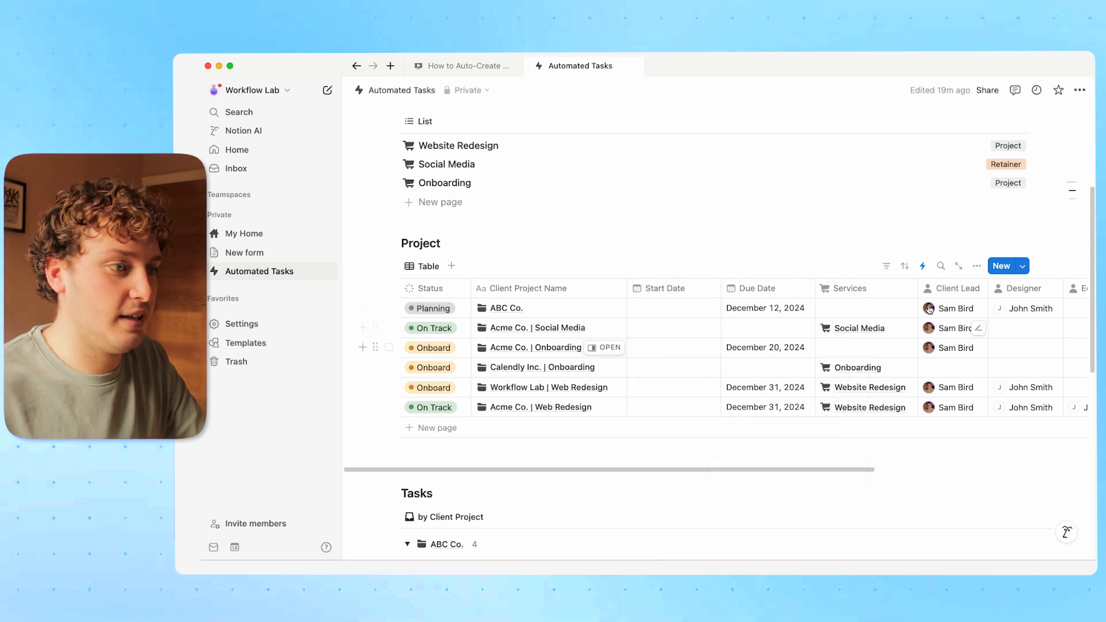
Open the Social Media Tasks automation of the Project table for editing.
click(922, 265)
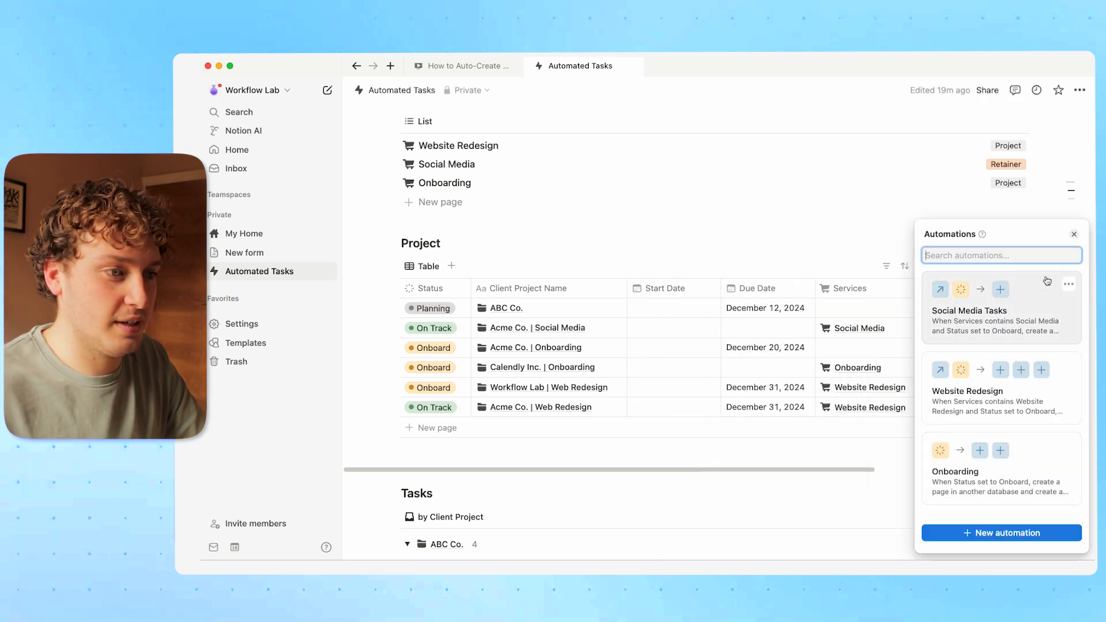
click(1068, 283)
click(1015, 323)
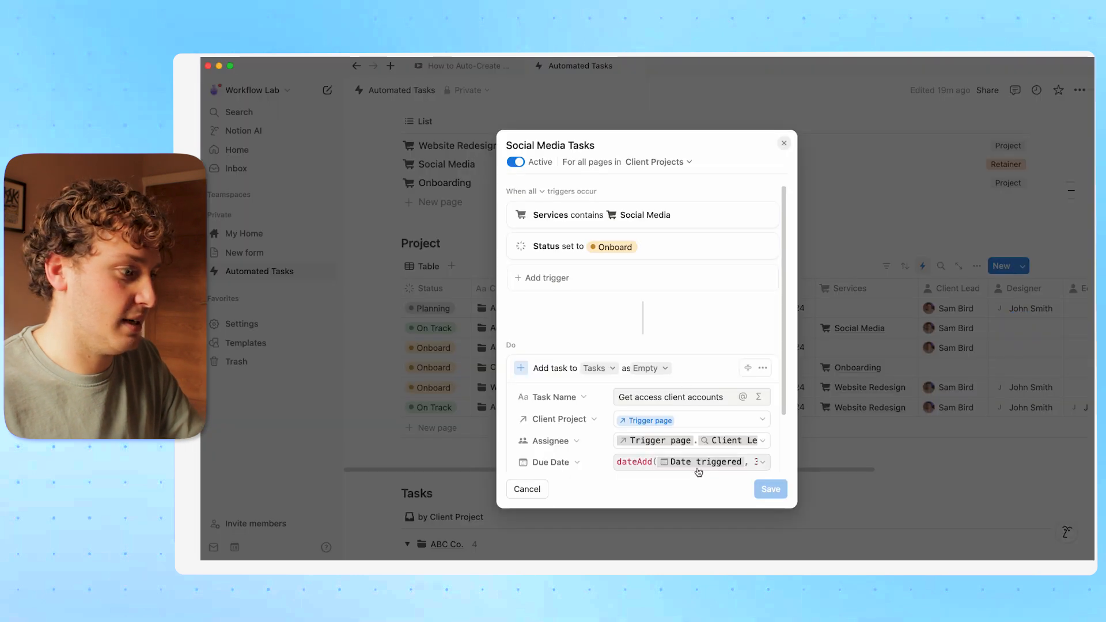
scroll(716, 461, down, 2)
Replace Date triggered with Trigger page.Start Date in the task's Due Date formula and save the formula.
click(714, 392)
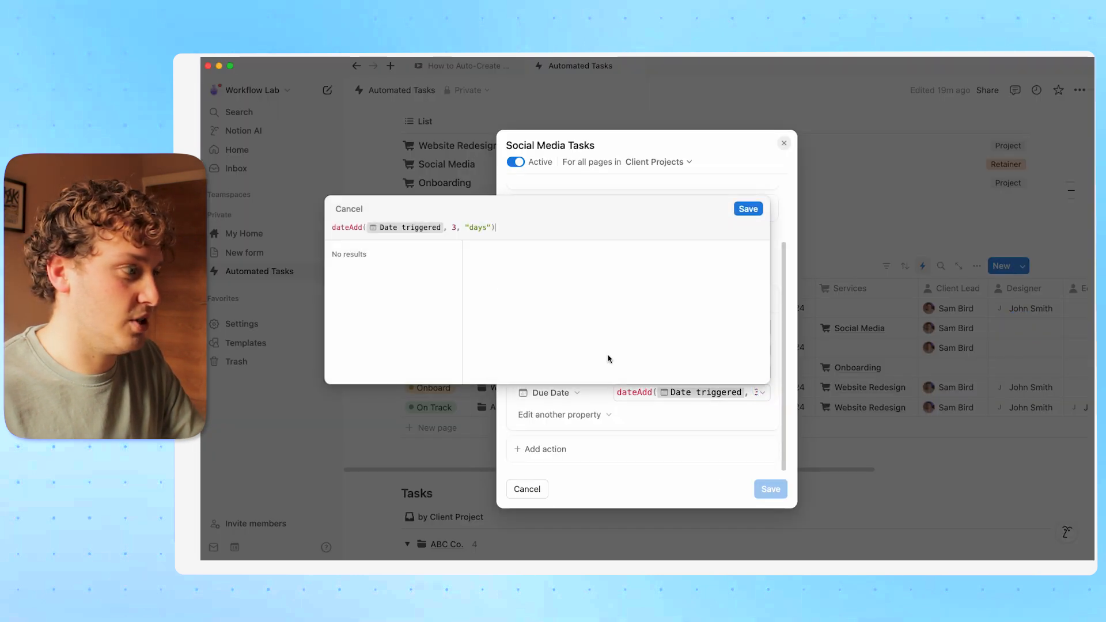
click(444, 228)
key(BackSpace)
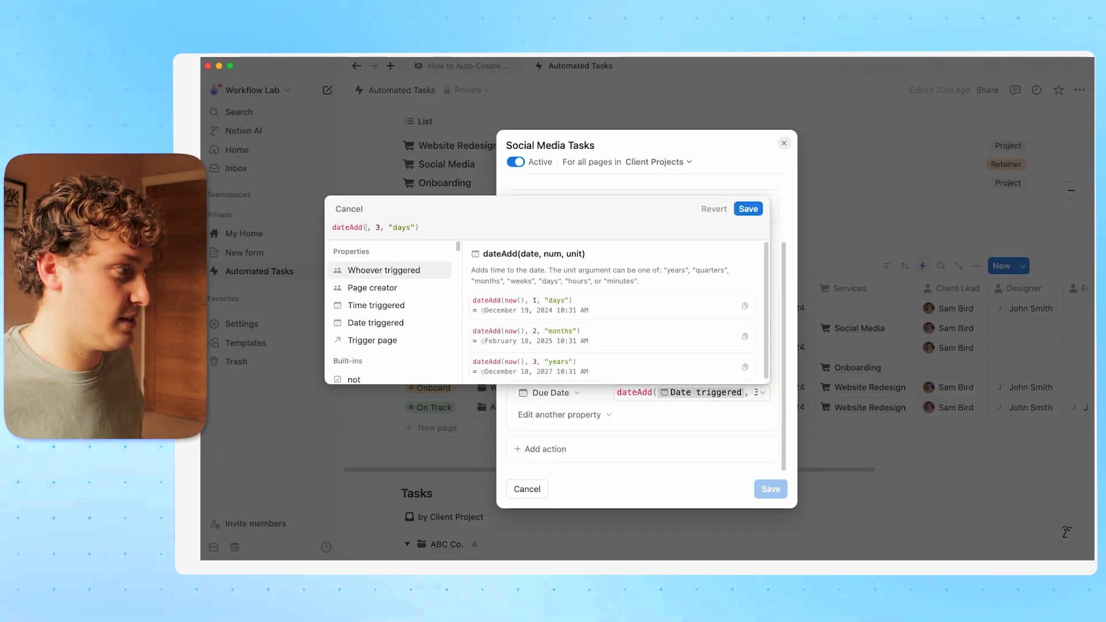
click(387, 341)
text(.)
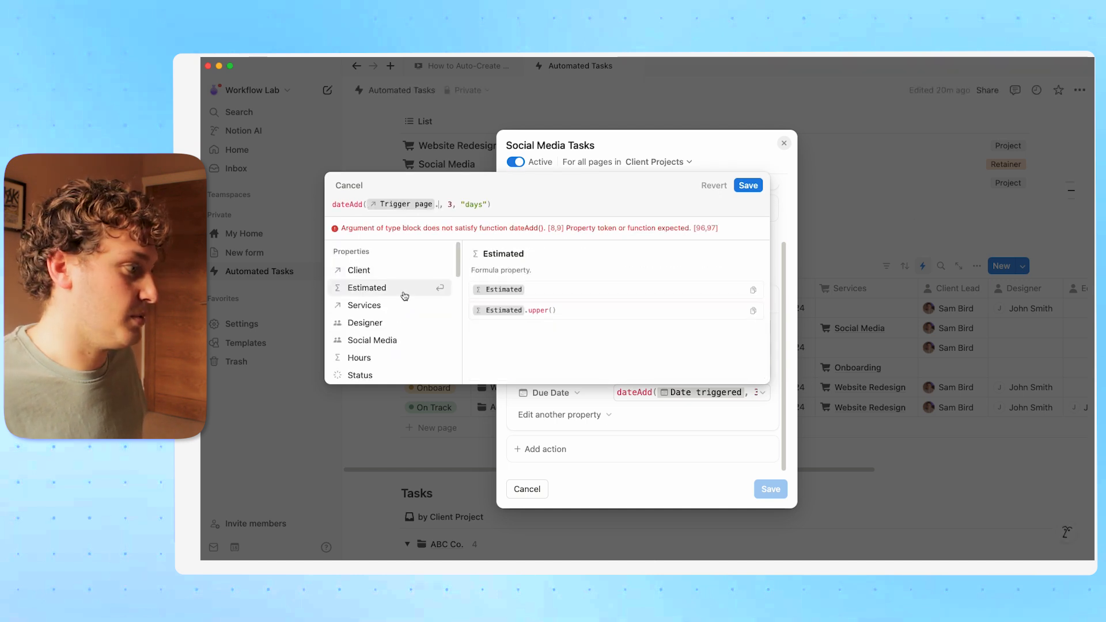
scroll(404, 297, down, 2)
scroll(405, 296, down, 4)
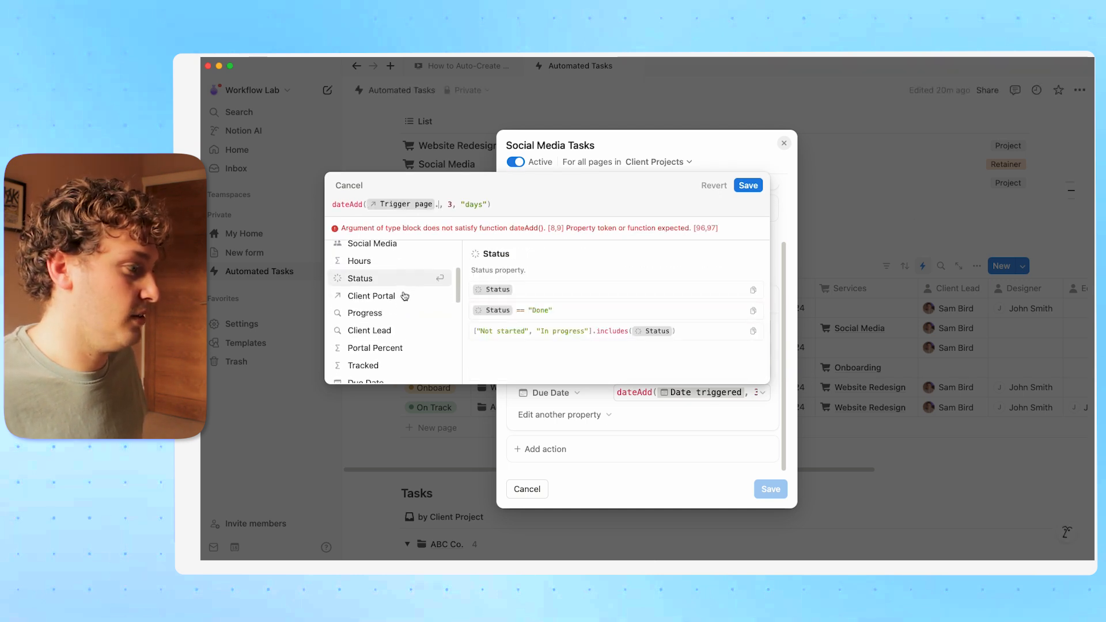
click(394, 320)
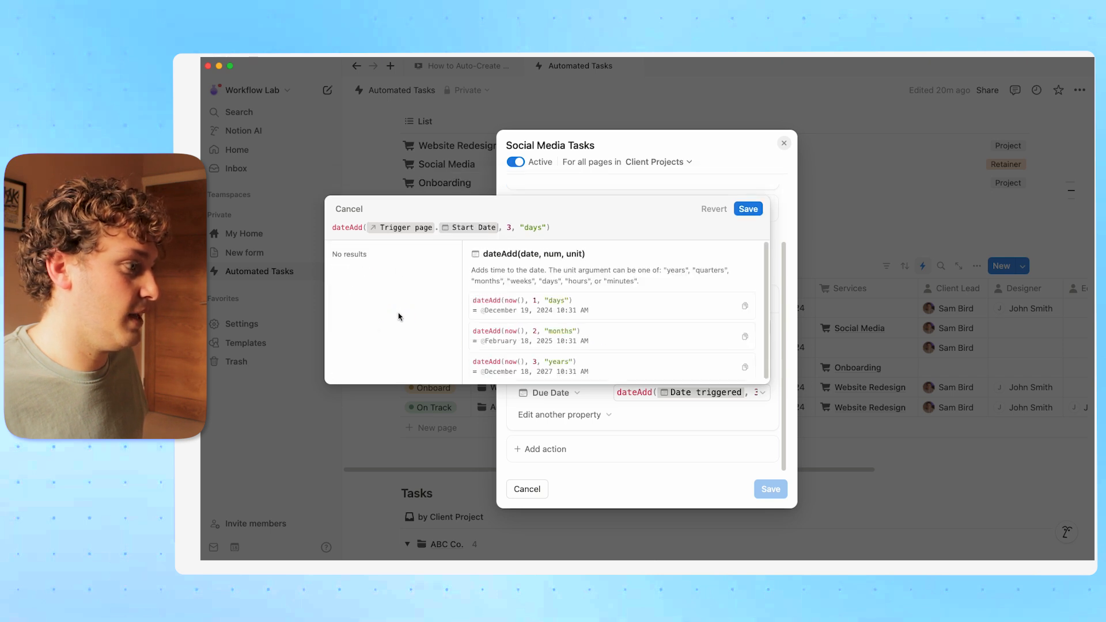
click(748, 209)
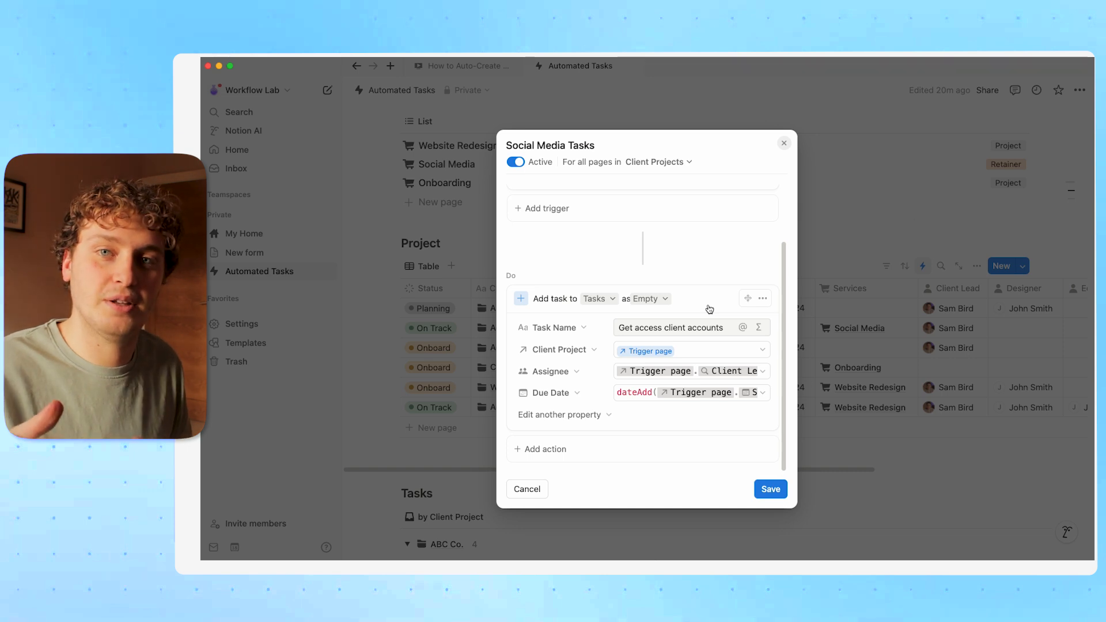
Change the function in the task's Due Date formula from dateAdd to dateSubtract.
click(746, 393)
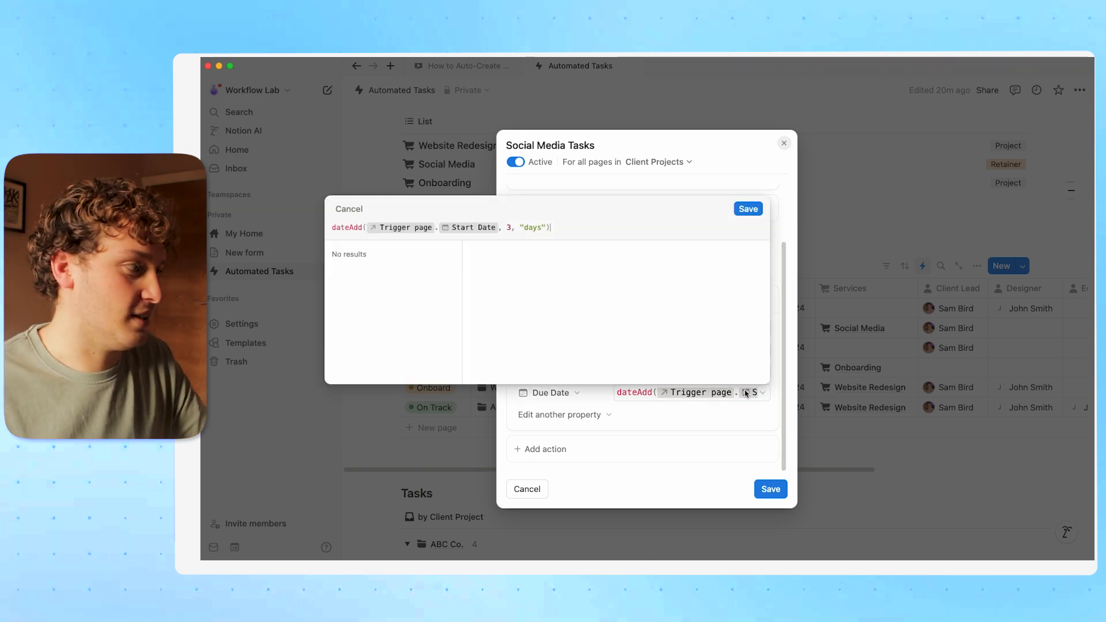
click(362, 230)
key(BackSpace)
key(BackSpace)
key(BackSpace)
text(Subtract)
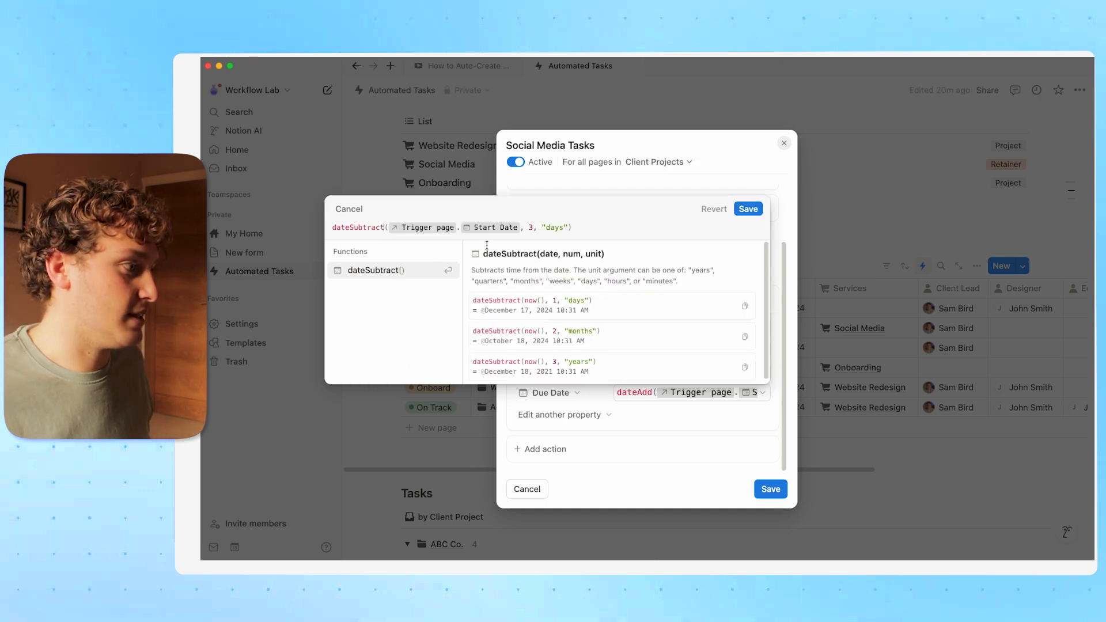
Make the formula subtract 10 days from the trigger page's Due Date instead of its Start Date, and save it.
click(522, 228)
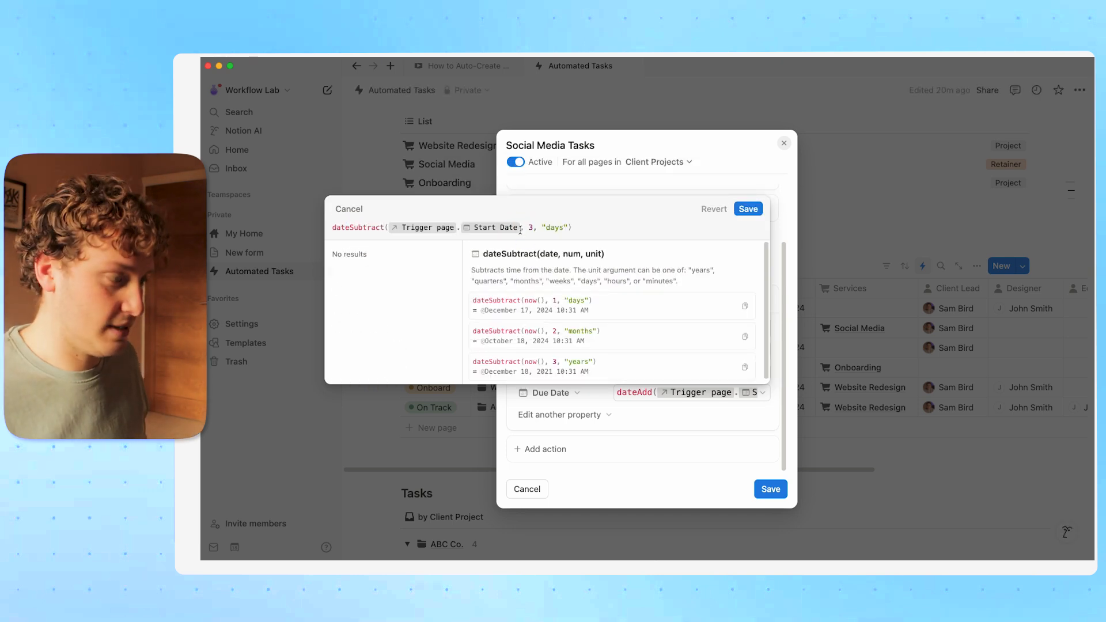
key(BackSpace)
text(Due)
click(368, 272)
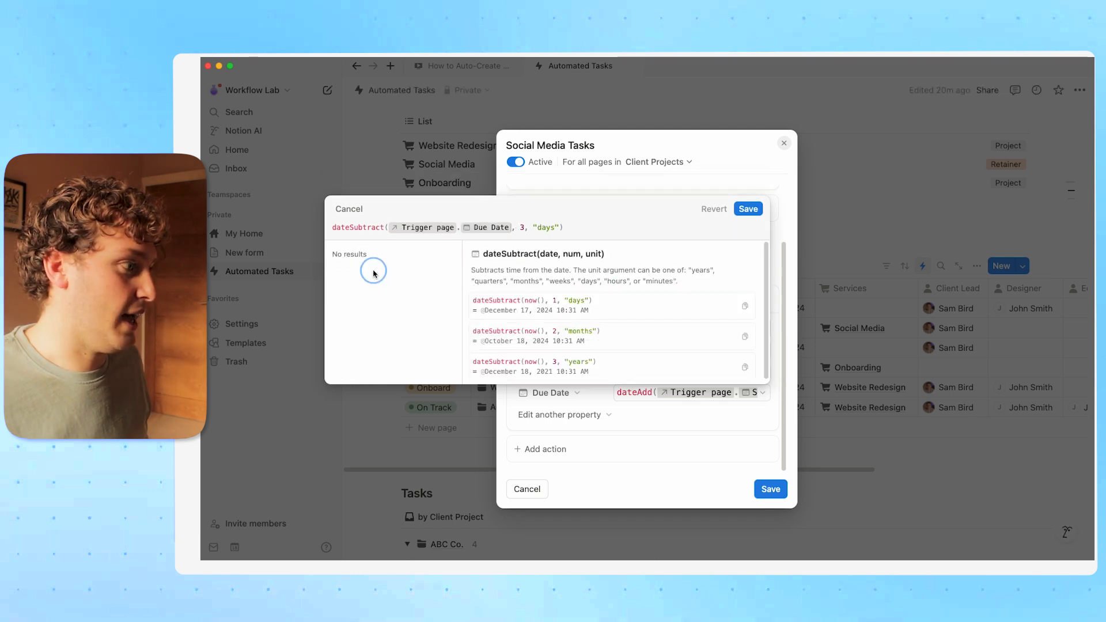
click(525, 228)
key(BackSpace)
text(10)
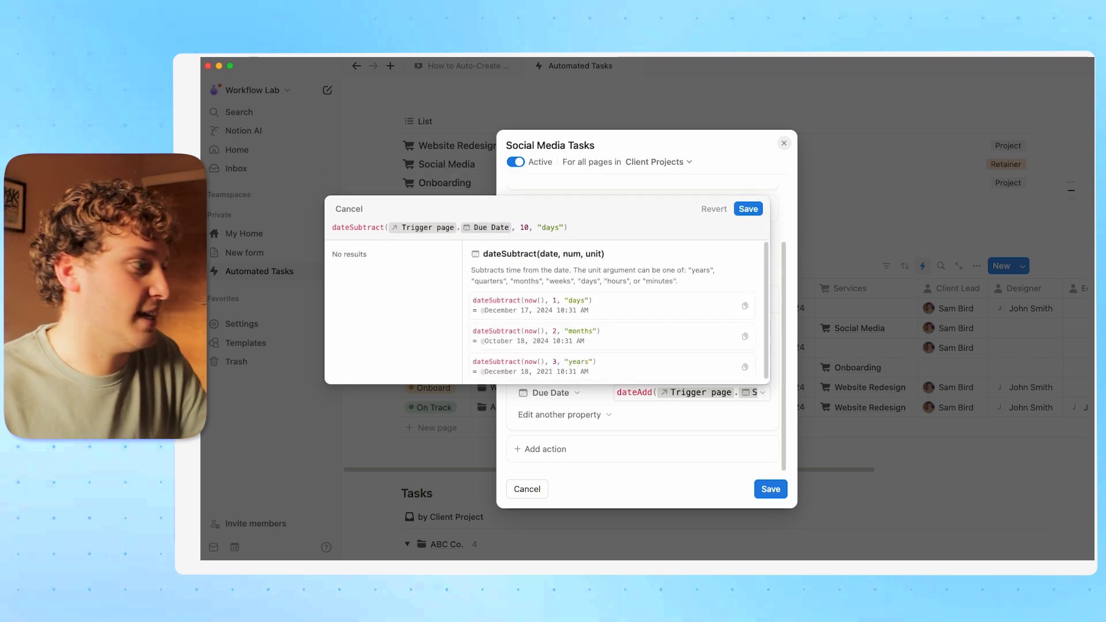
click(748, 208)
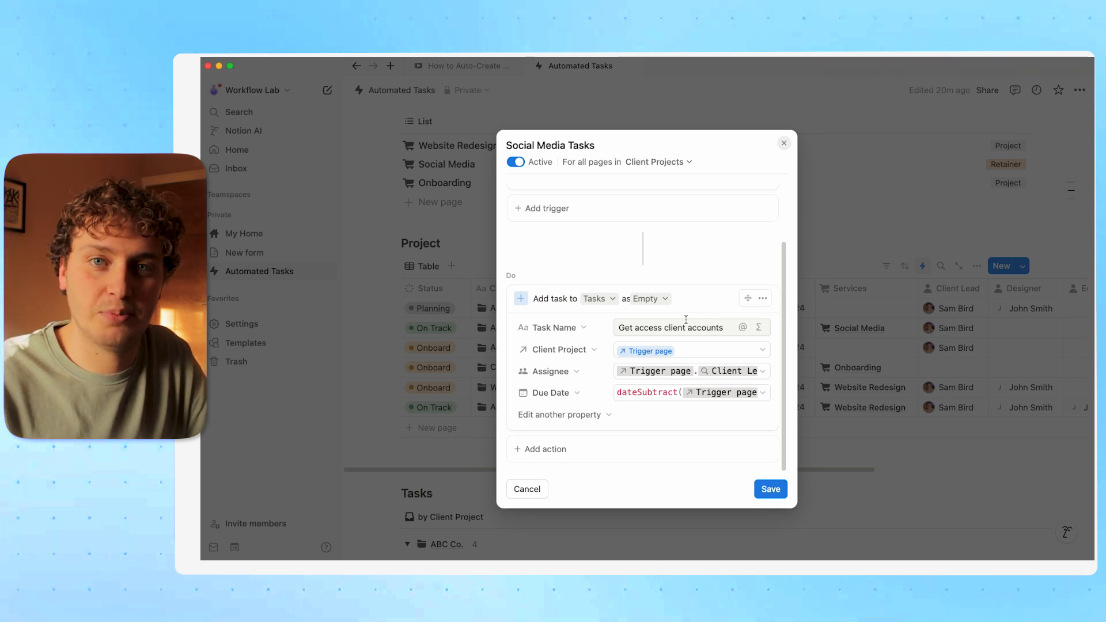
Add the Related SOP property to the task action and set it to How to Conduct Final Sales Call.
click(588, 421)
scroll(570, 401, down, 3)
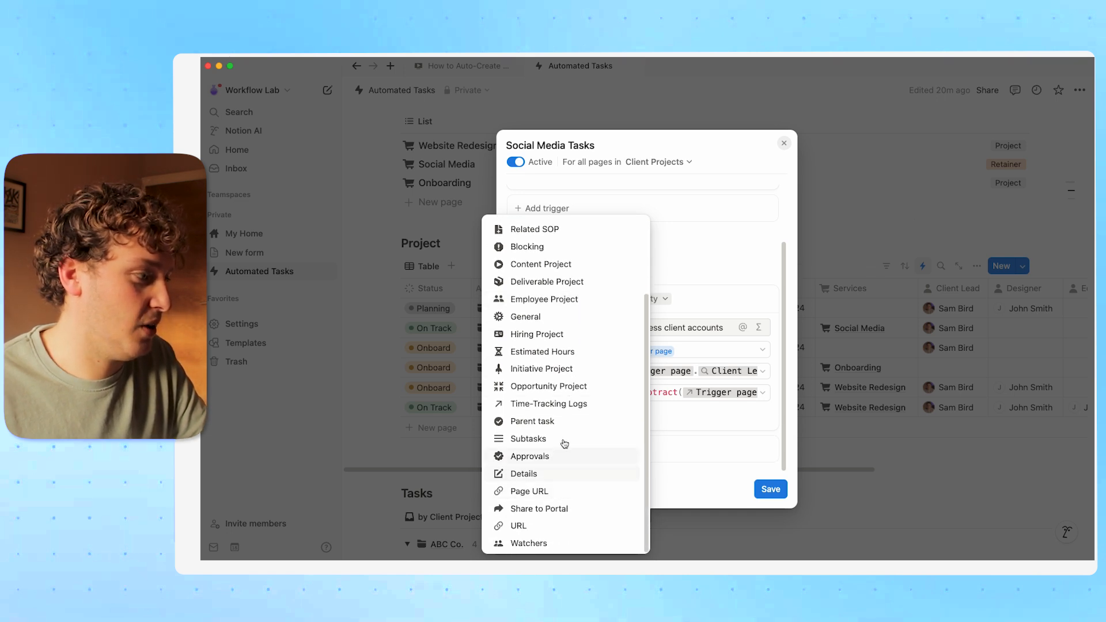
scroll(564, 397, up, 3)
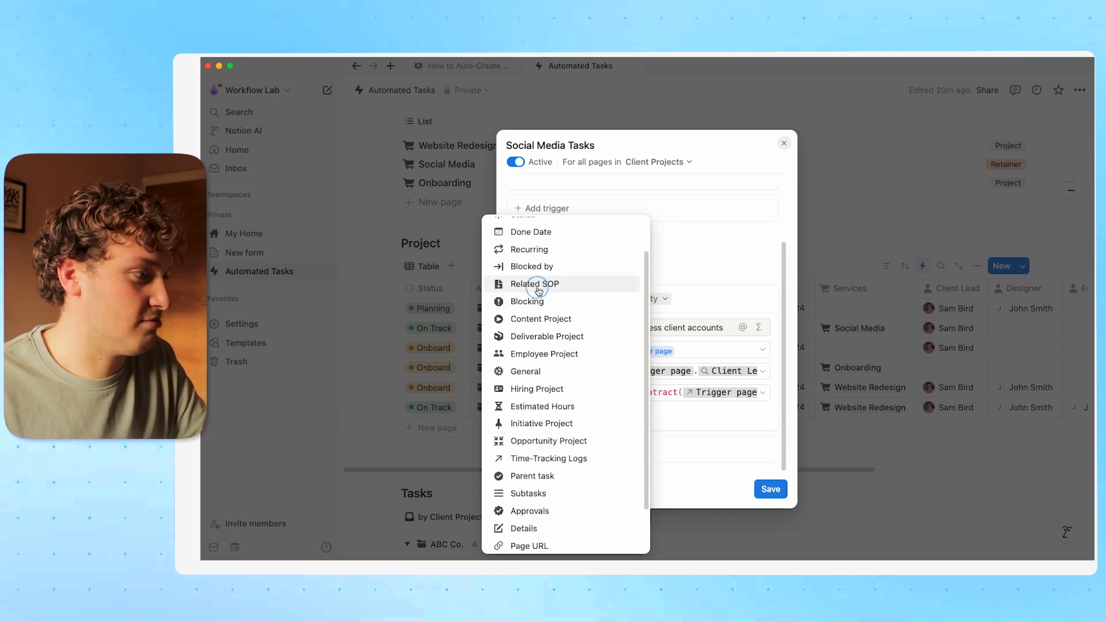
click(540, 285)
click(662, 415)
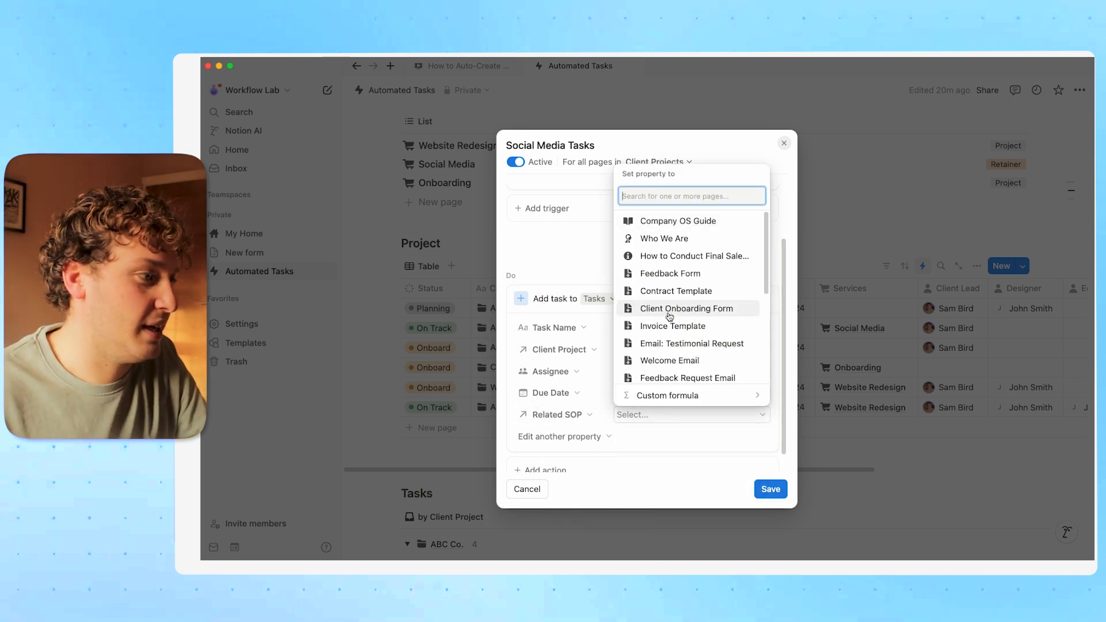
key(Escape)
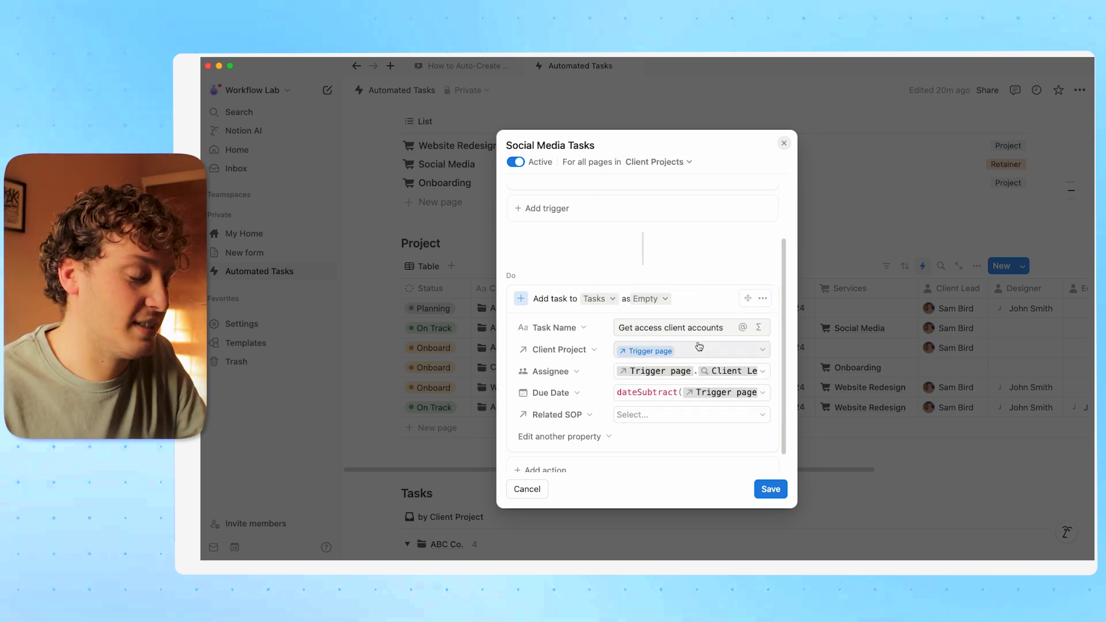
click(699, 415)
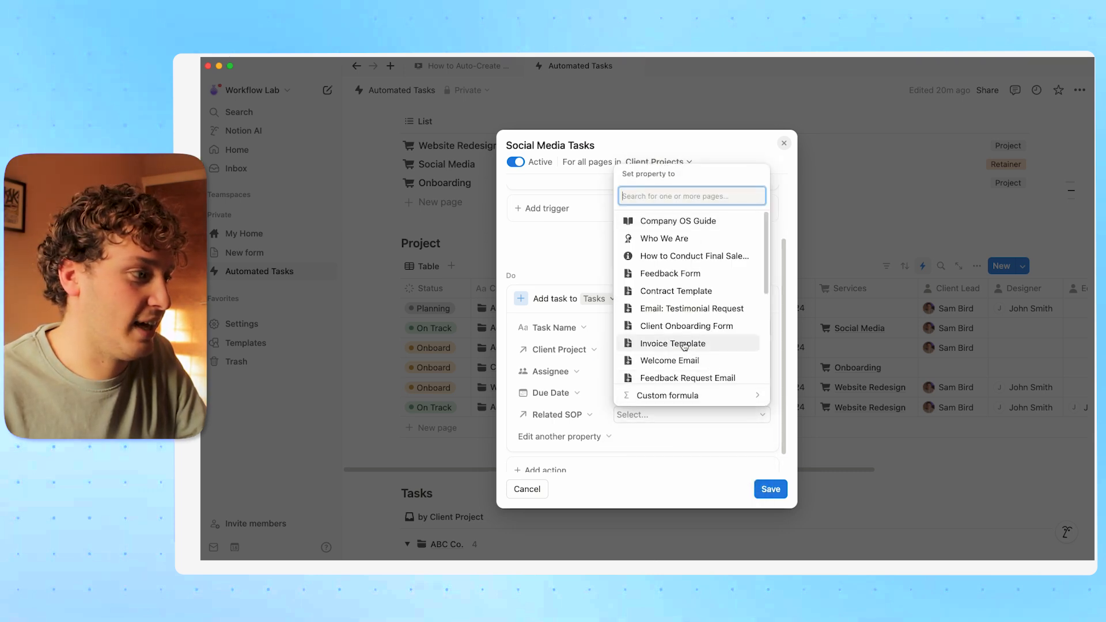
click(685, 256)
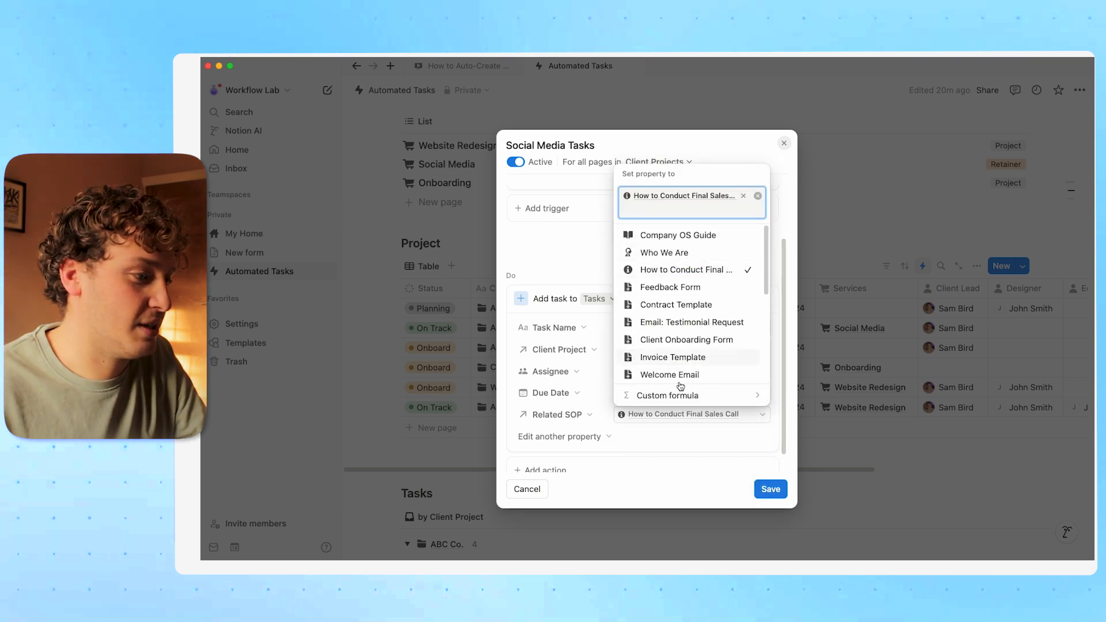
click(591, 389)
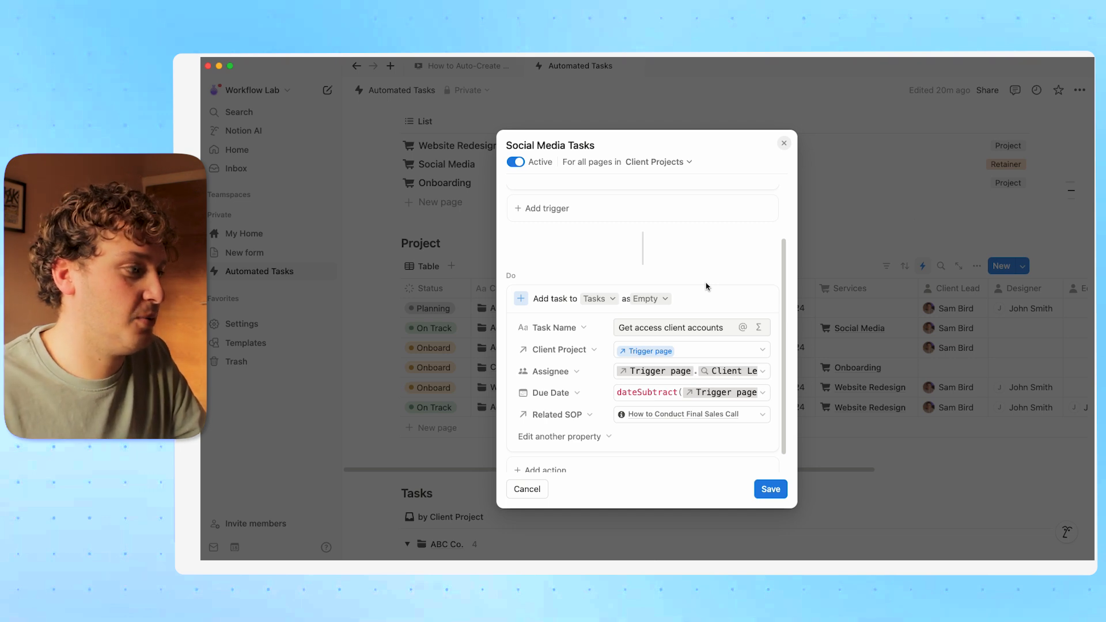
Duplicate the Get access client accounts task action and set the copy's Task Name to "Decide the writing style".
scroll(707, 284, up, 3)
scroll(707, 284, down, 4)
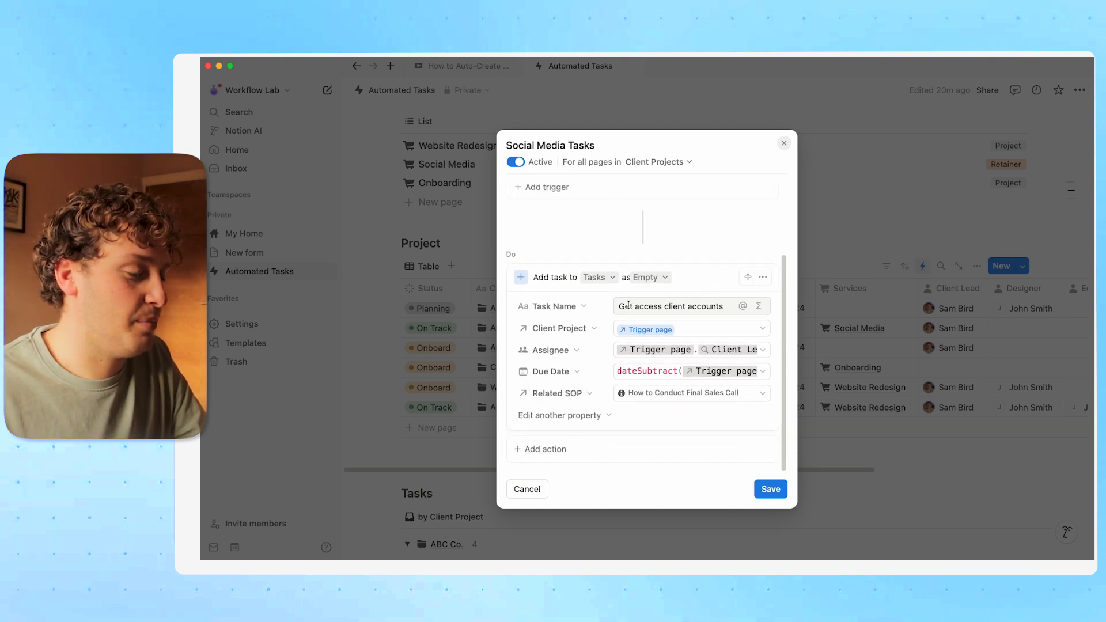
click(763, 278)
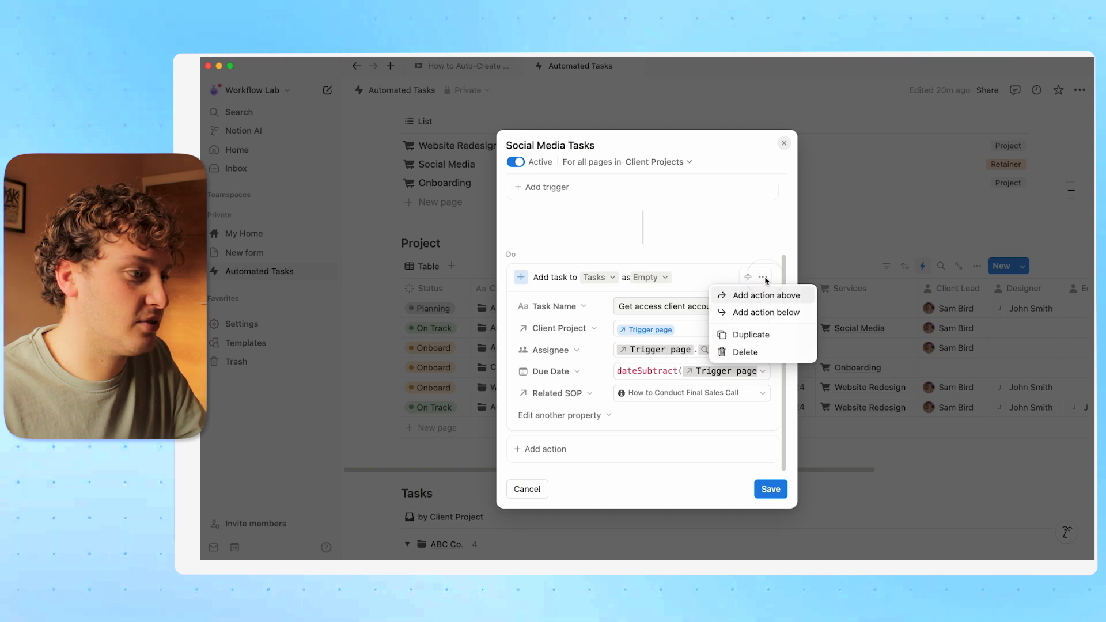
click(758, 337)
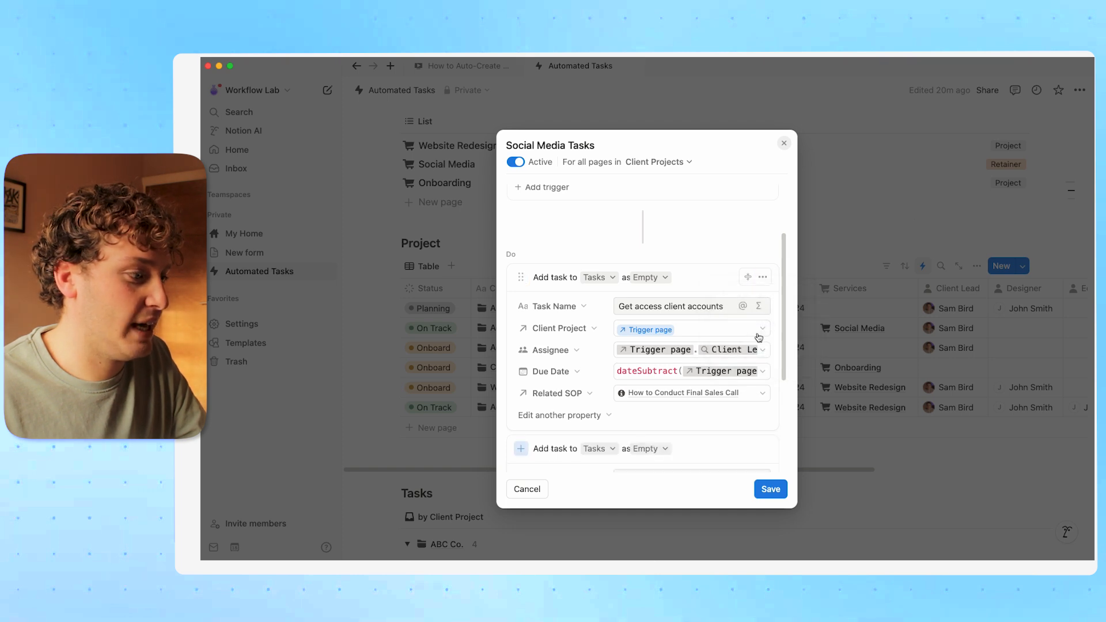
triple_click(660, 306)
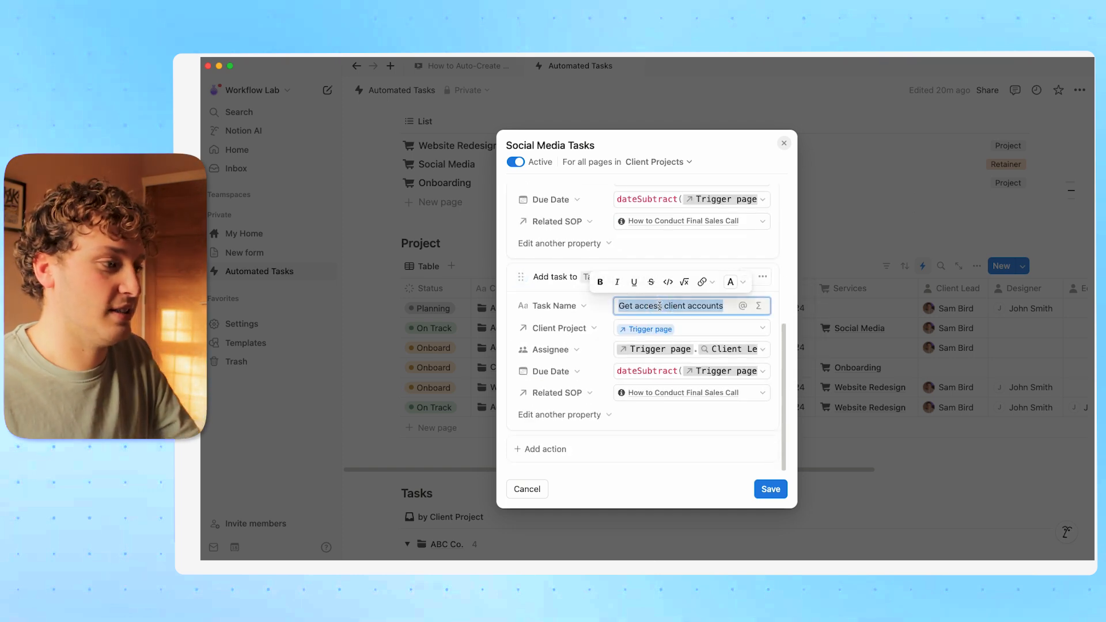
text(Decide the)
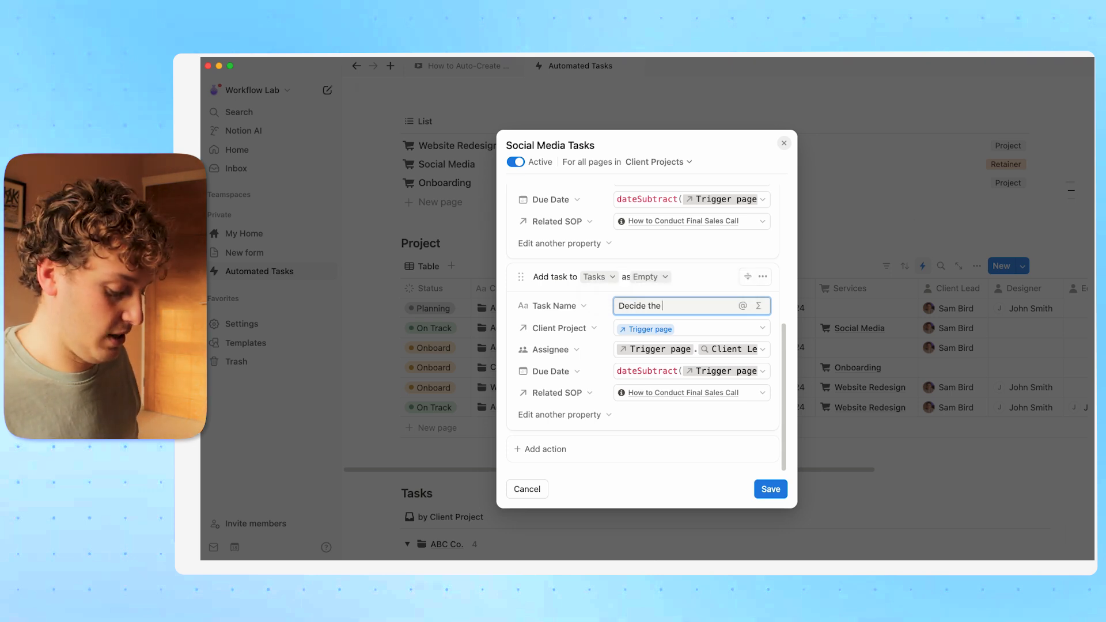
text( writing style)
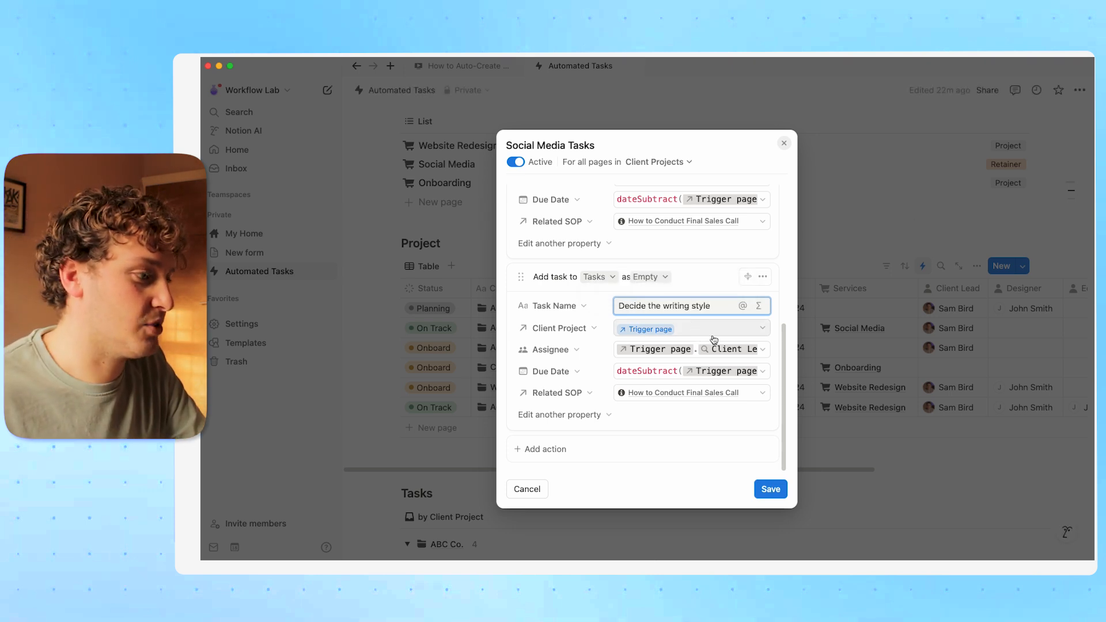
Change the Decide the writing style task's Assignee formula to Trigger page.Editor and save the formula.
click(736, 349)
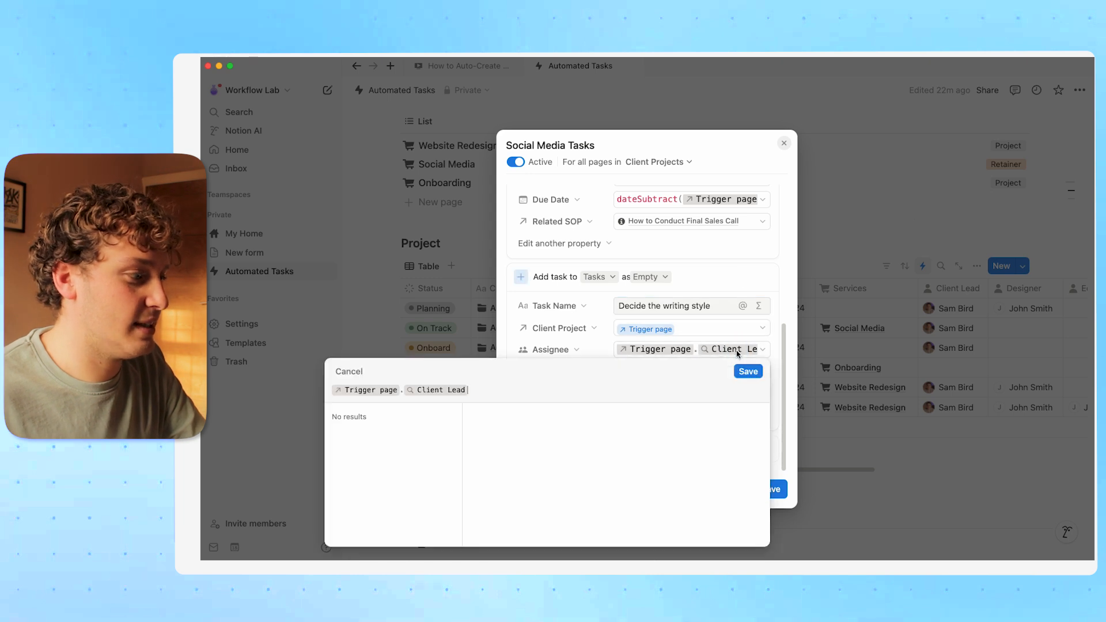
key(BackSpace)
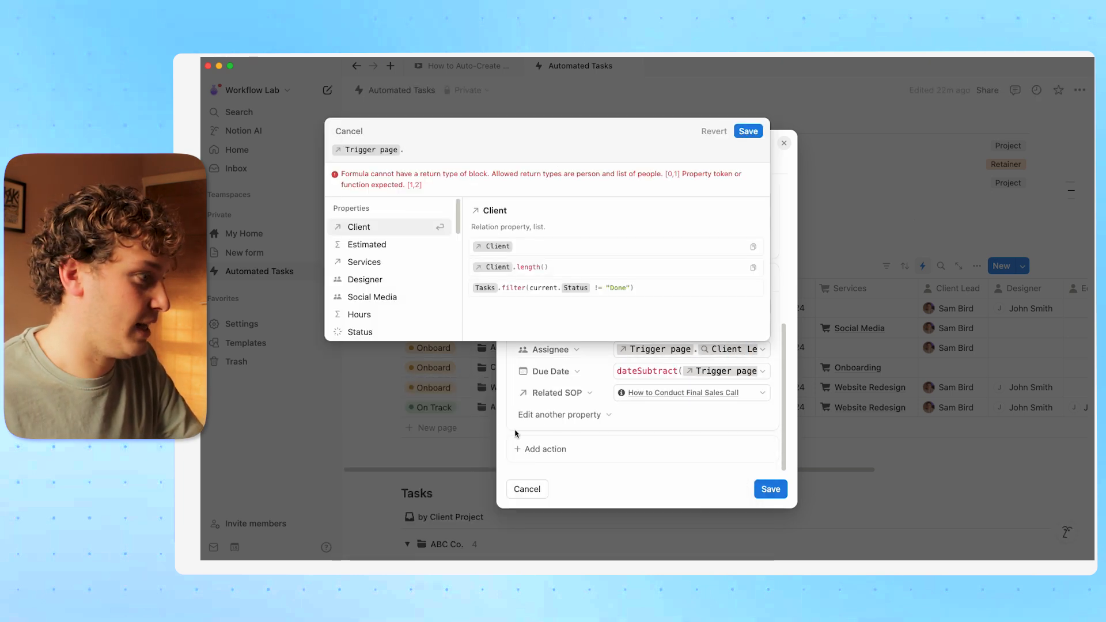
scroll(391, 277, down, 5)
click(370, 250)
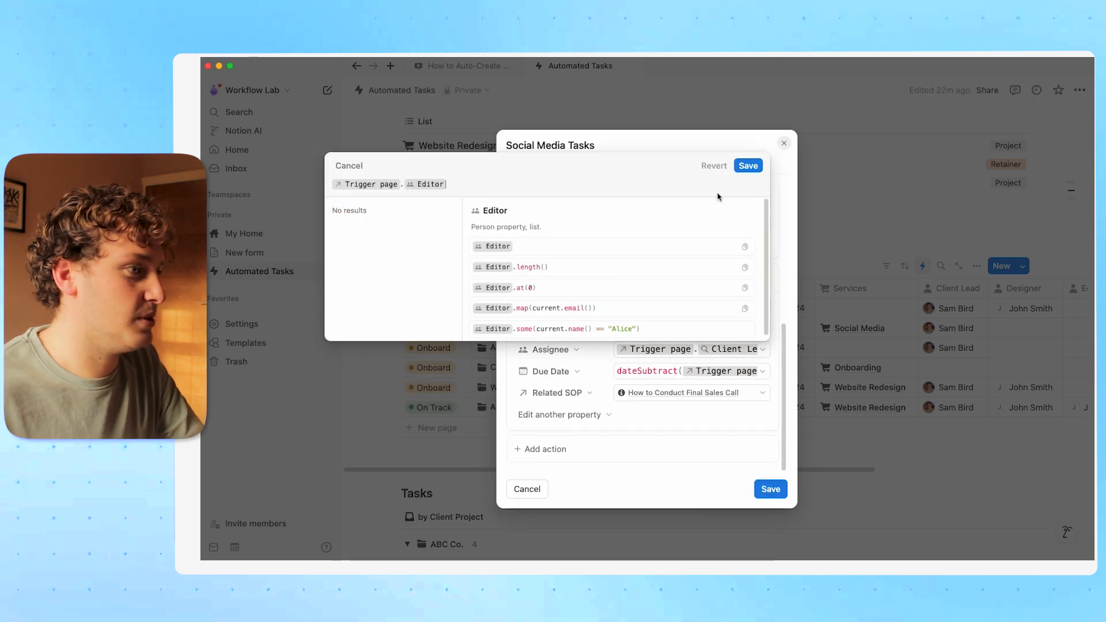
click(750, 165)
Set the Decide the writing style task's Due Date formula to subtract 8 days and save it.
click(745, 373)
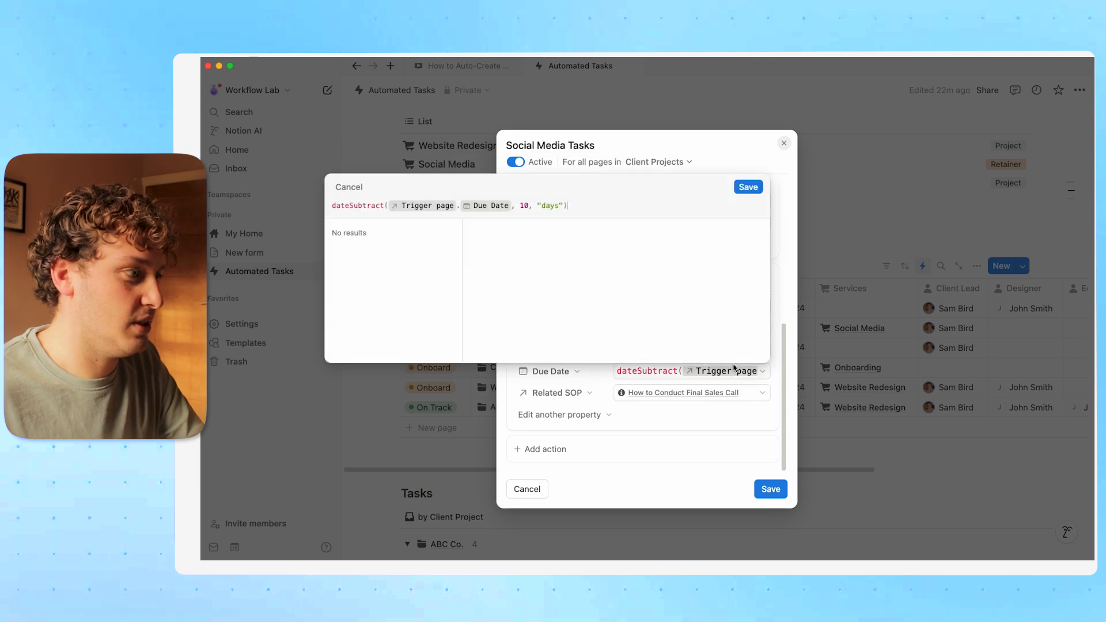
double_click(525, 206)
key(BackSpace)
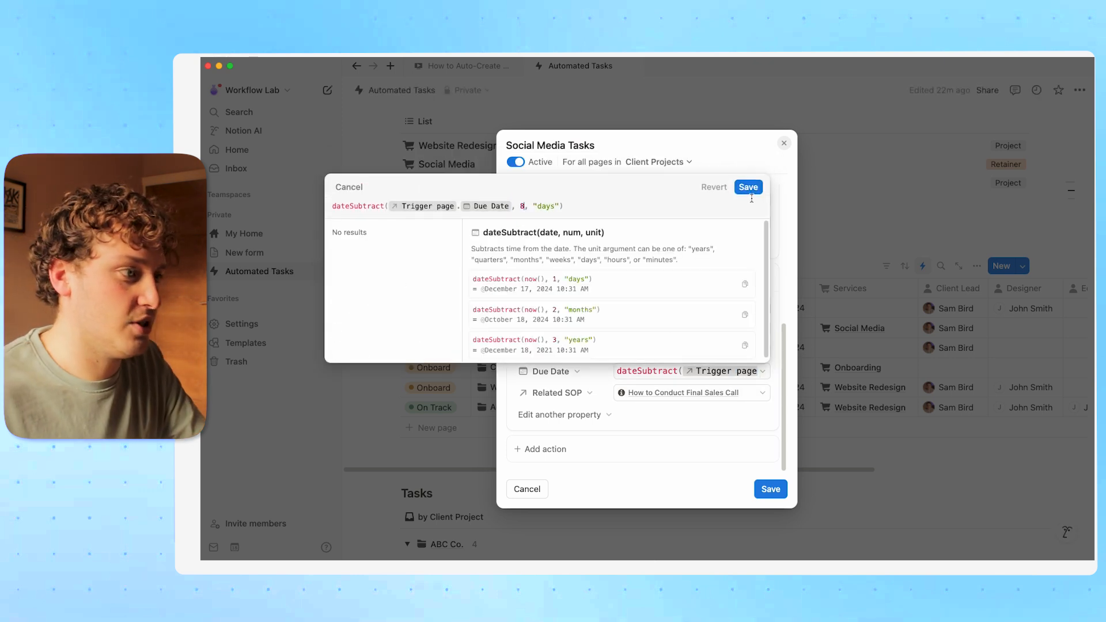
key(Escape)
Replace the Decide the writing style task's Related SOP with the "Script for Leads from Pre-Registr..." page.
click(740, 393)
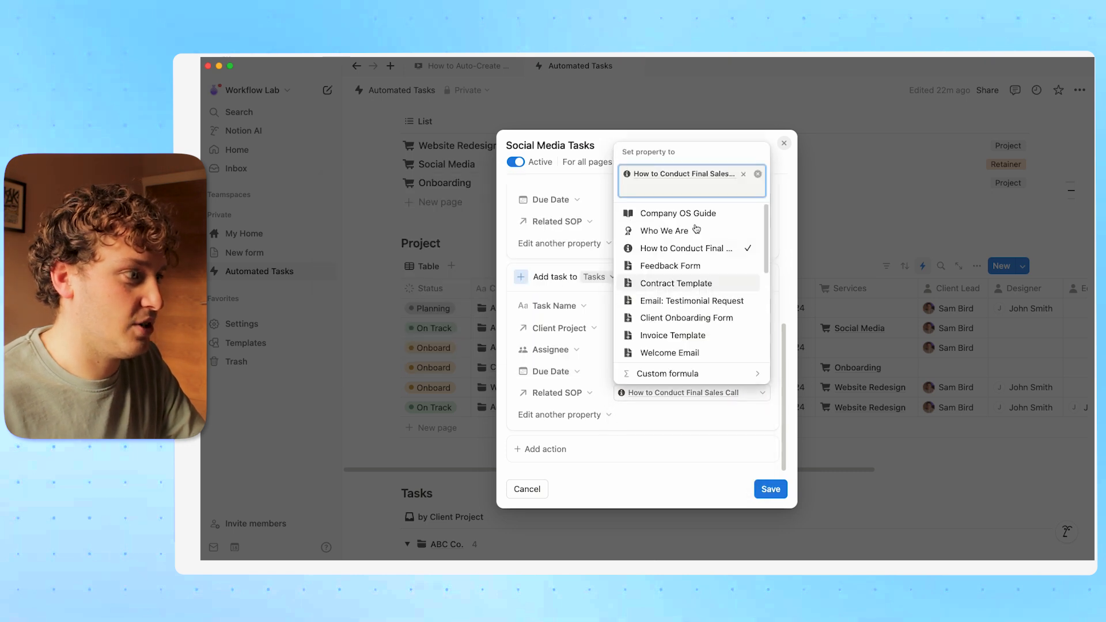
click(742, 174)
scroll(708, 323, down, 3)
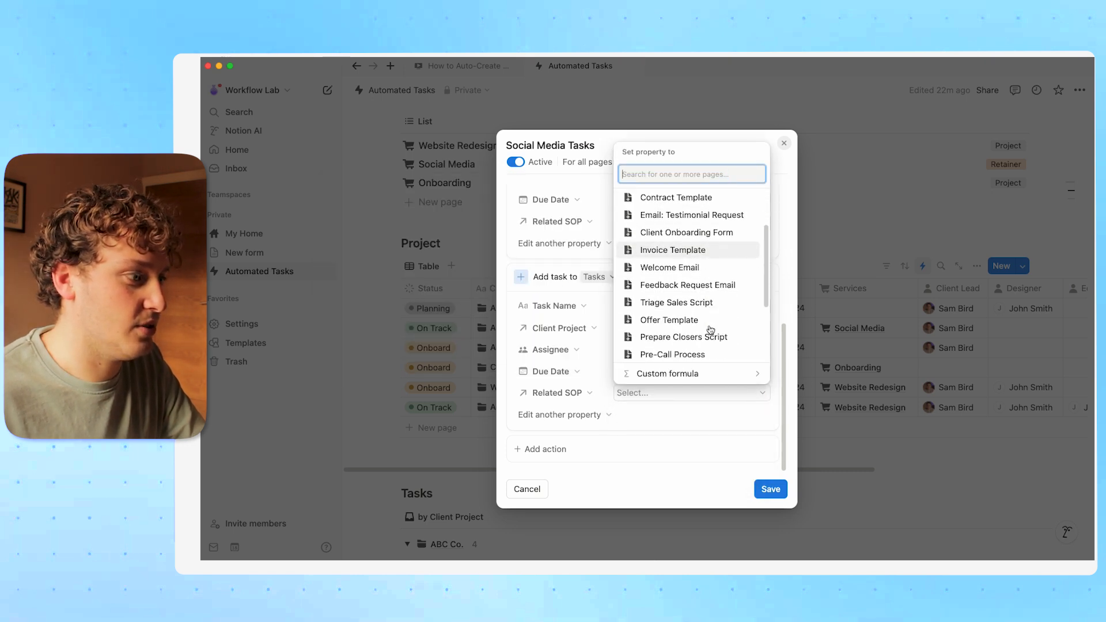
scroll(711, 330, down, 2)
click(691, 284)
key(Escape)
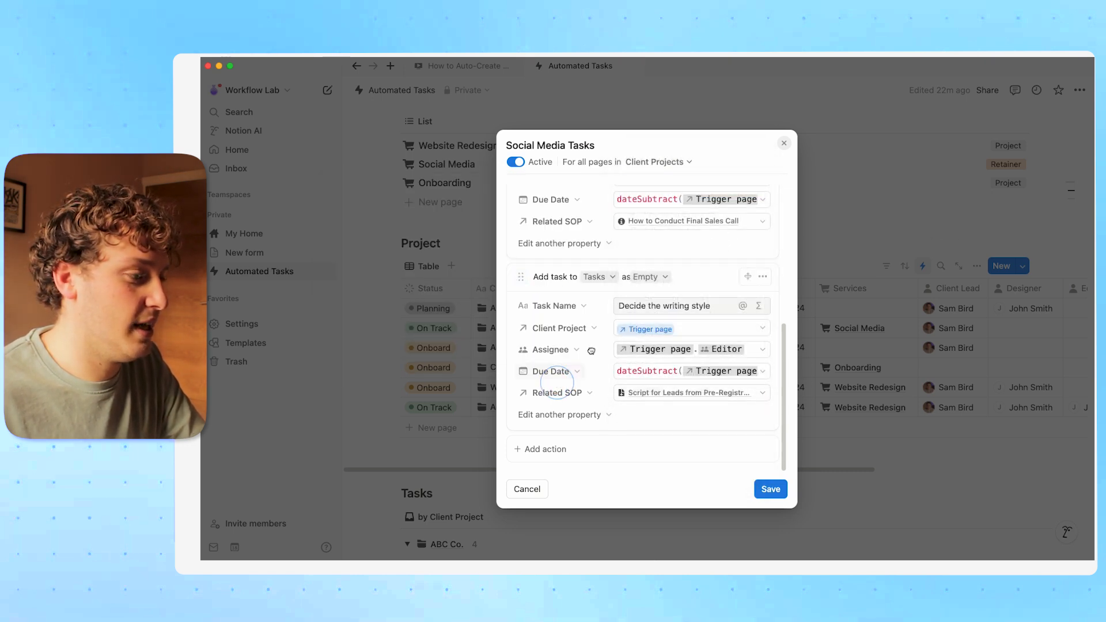
Review the automation's trigger and both task actions, and save the Social Media Tasks automation.
scroll(559, 324, up, 6)
scroll(612, 327, down, 4)
scroll(613, 327, down, 2)
click(771, 489)
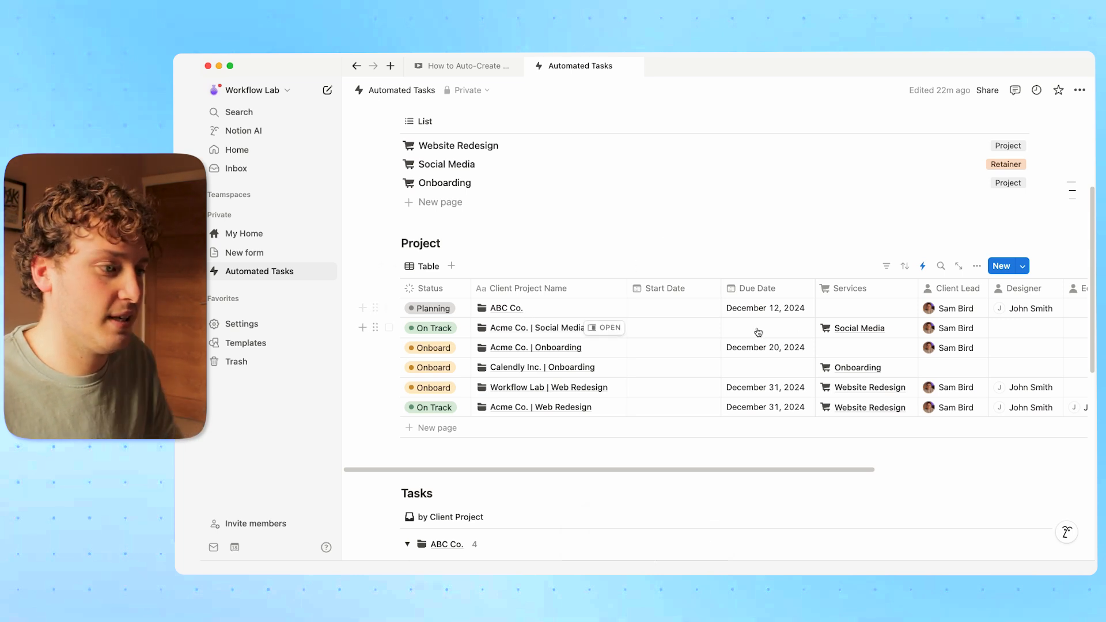
Link the Social Media service to the ABC Co. project in the Project table.
click(849, 317)
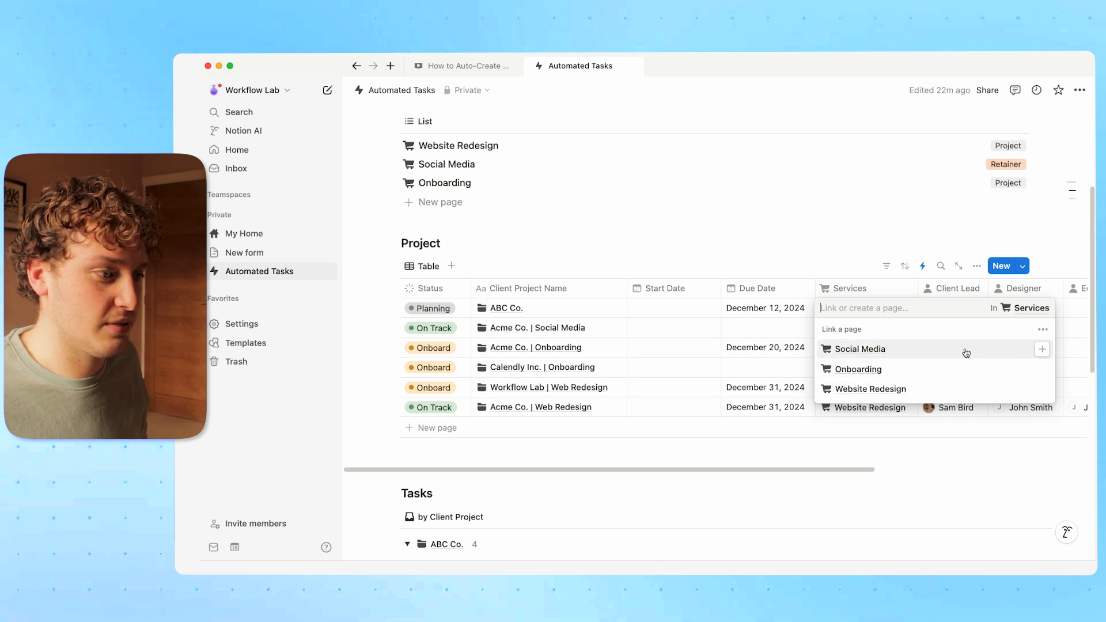
click(1042, 349)
key(Escape)
Assign the ABC Co. project's Editor to the same person who is listed as its Designer.
scroll(908, 322, right, 5)
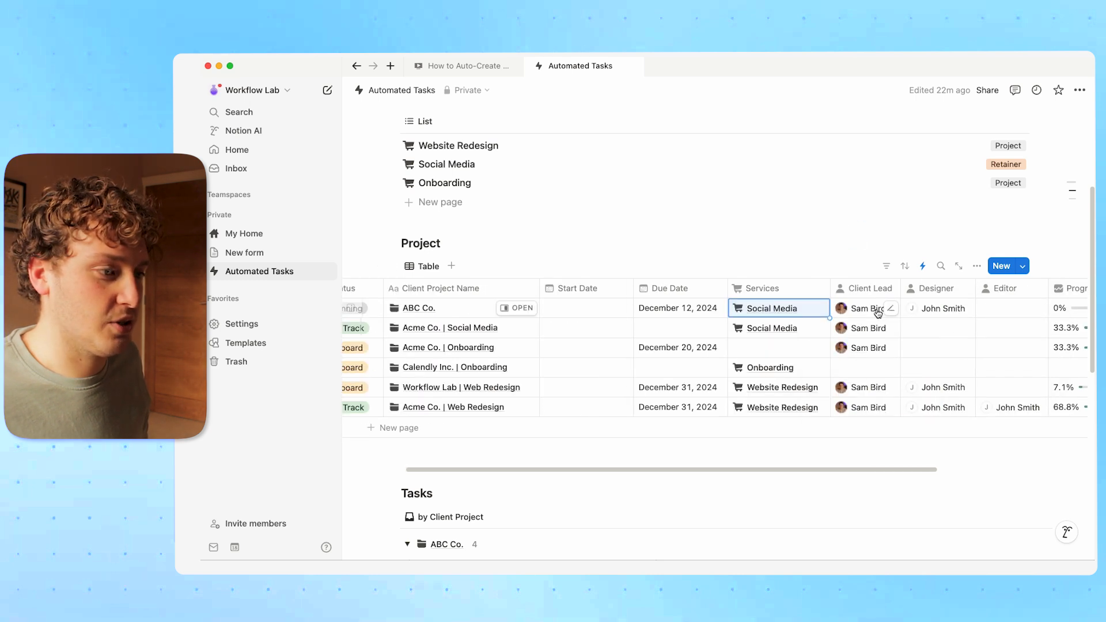
click(910, 315)
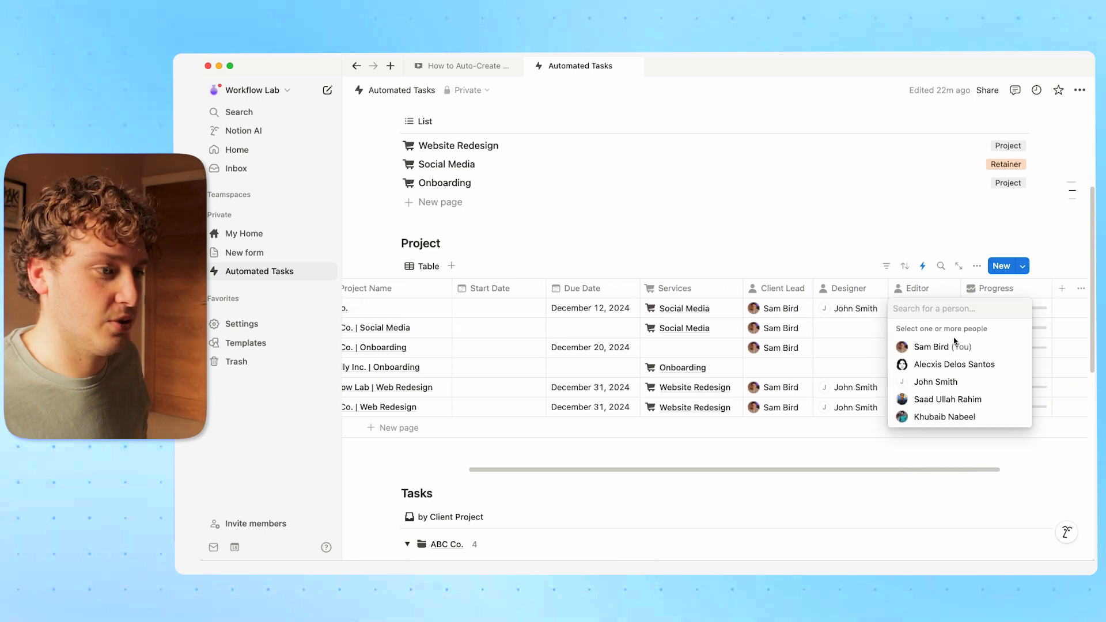
click(935, 382)
key(Escape)
Set the ABC Co. project's Due Date to January 3, 2025 and its Status to Onboard.
scroll(737, 329, left, 5)
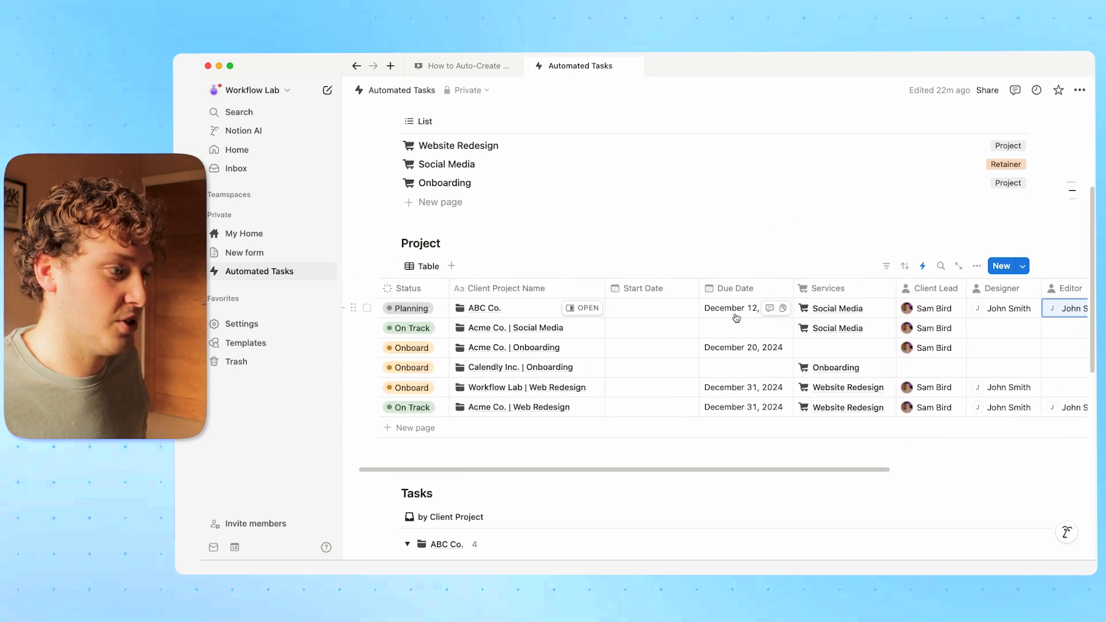
click(738, 311)
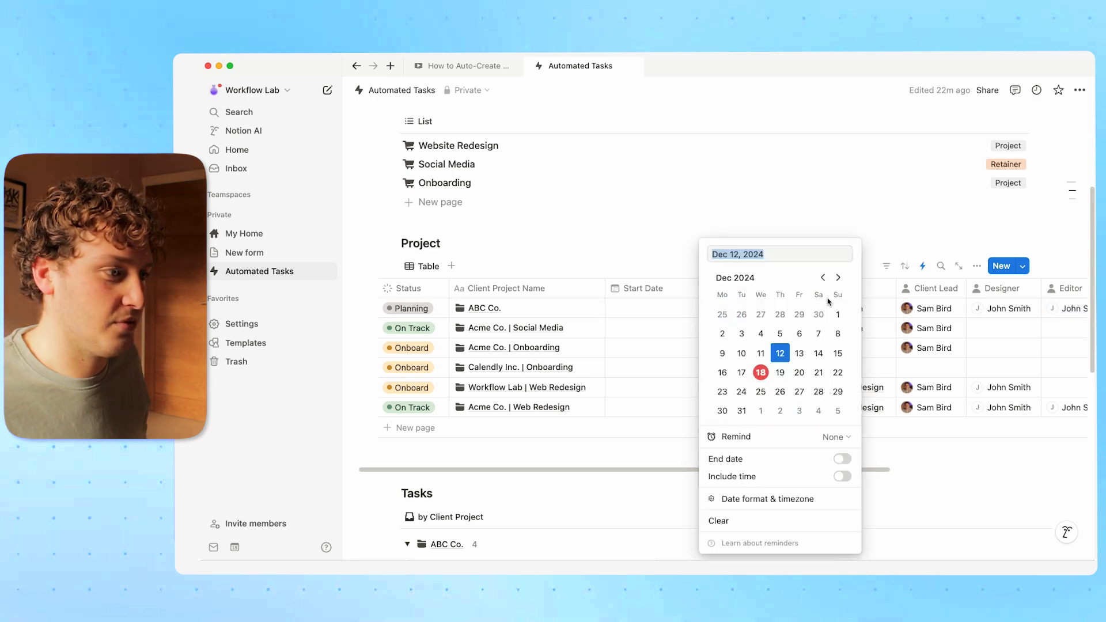
click(838, 277)
click(799, 314)
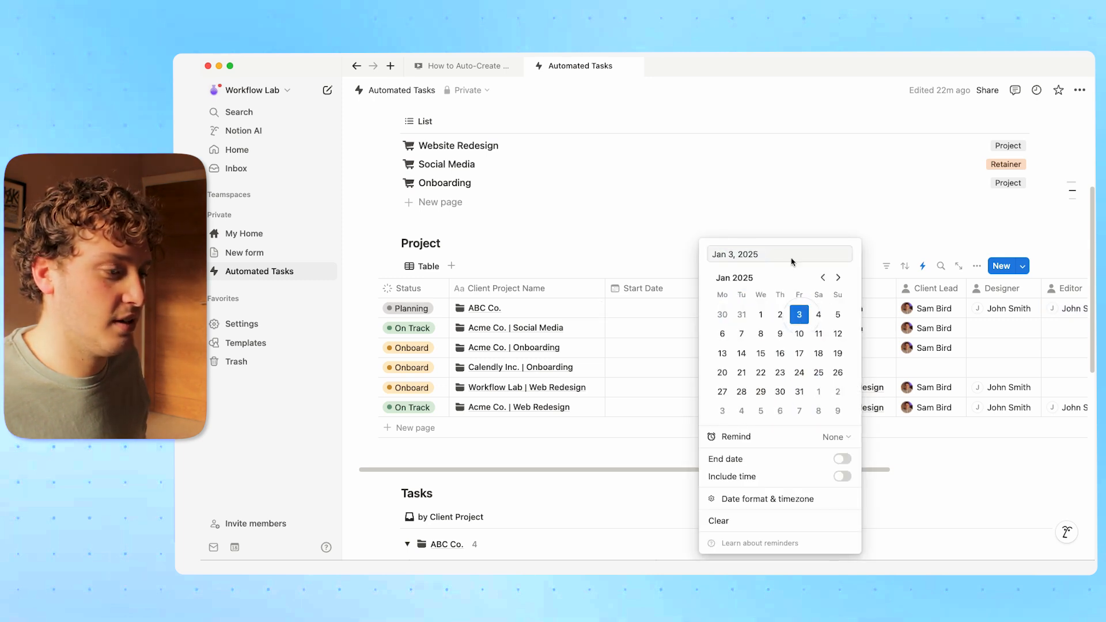
key(Escape)
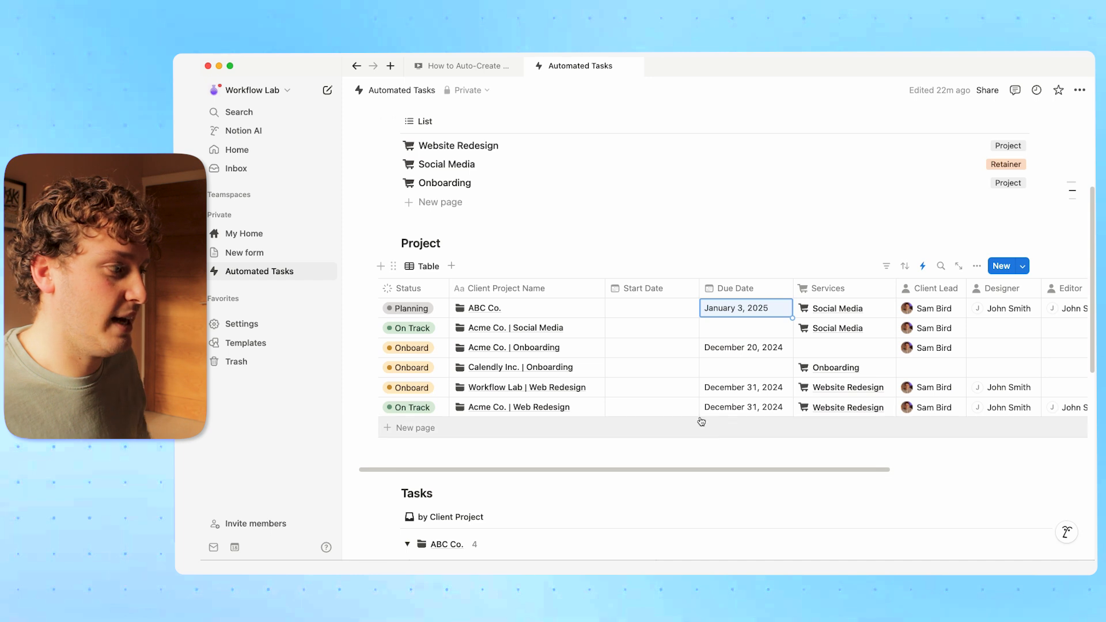
click(412, 308)
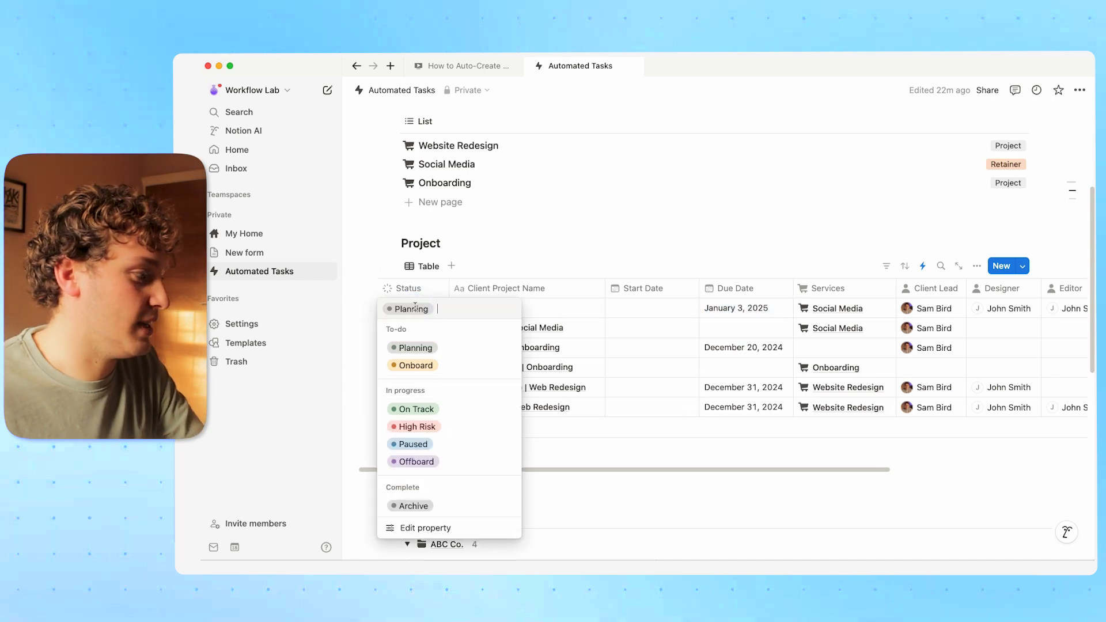
click(440, 364)
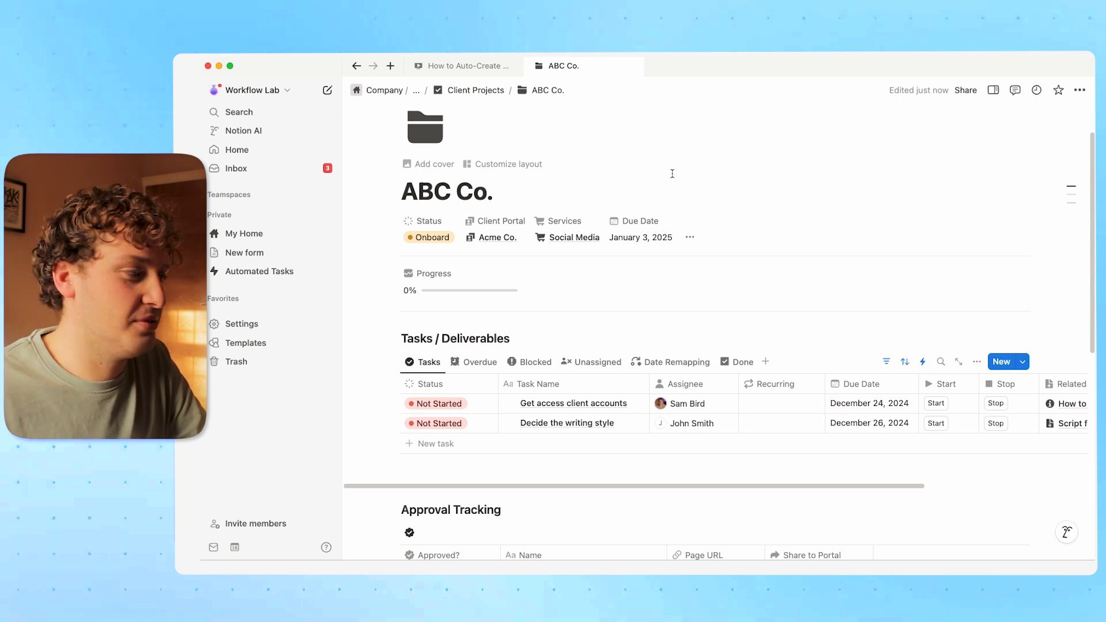
Examine the ABC Co. page's generated tasks, comparing their assignees, due dates and related SOPs with the project's Team properties and due date.
scroll(634, 230, down, 5)
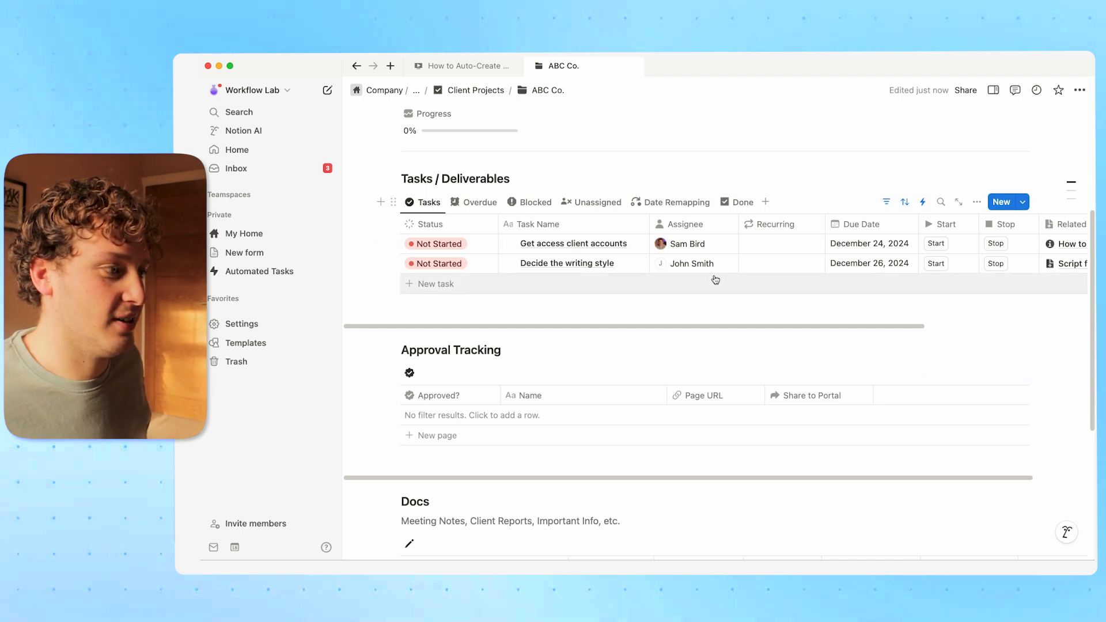
scroll(691, 259, up, 5)
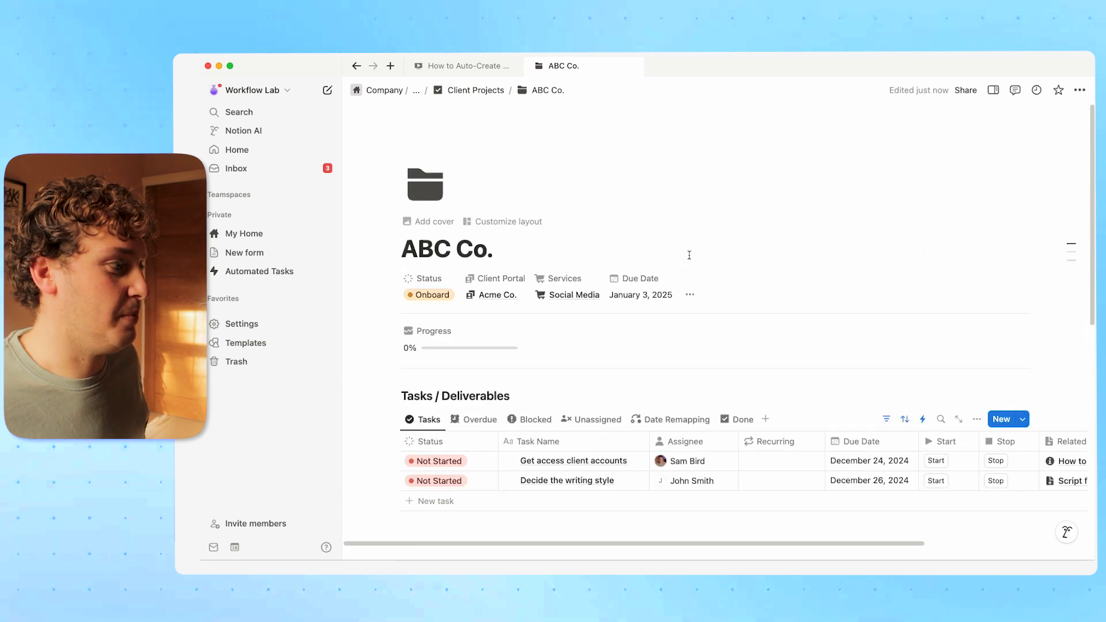
click(993, 90)
click(895, 124)
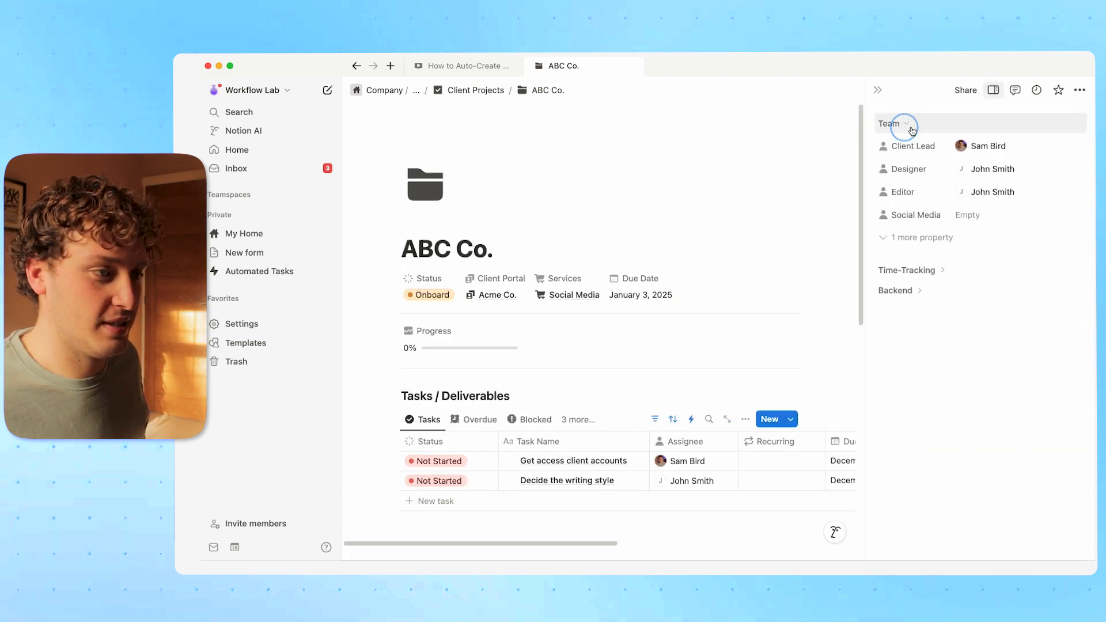
click(877, 90)
scroll(772, 247, down, 5)
scroll(772, 248, right, 3)
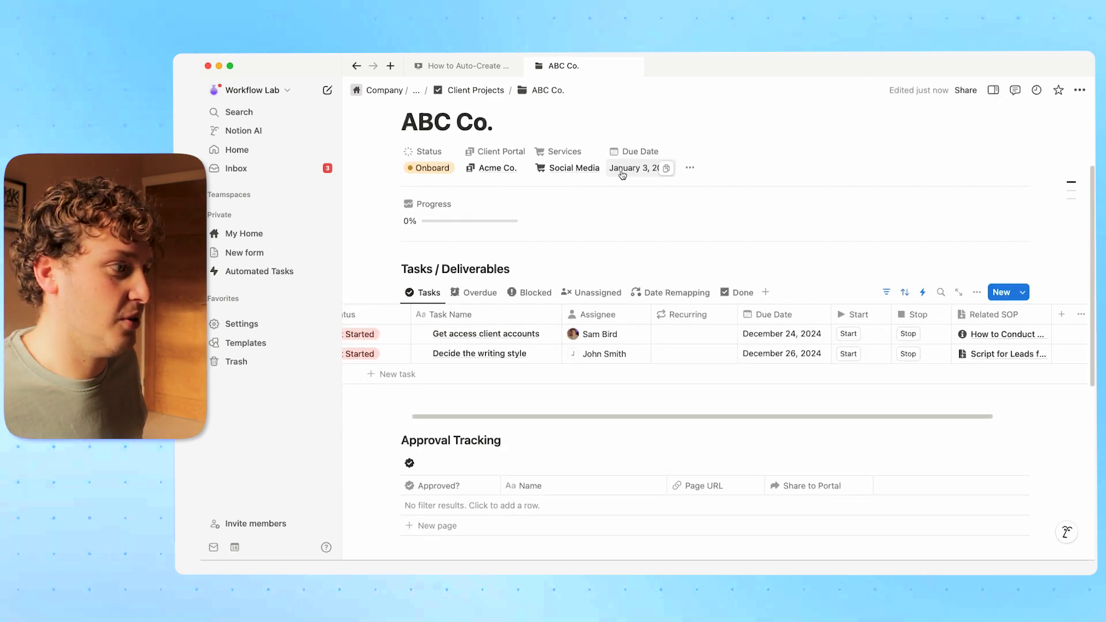
Open the SOP linked to the ABC Co. task "Get access client accounts", read through its context and steps, and close it.
scroll(692, 296, down, 3)
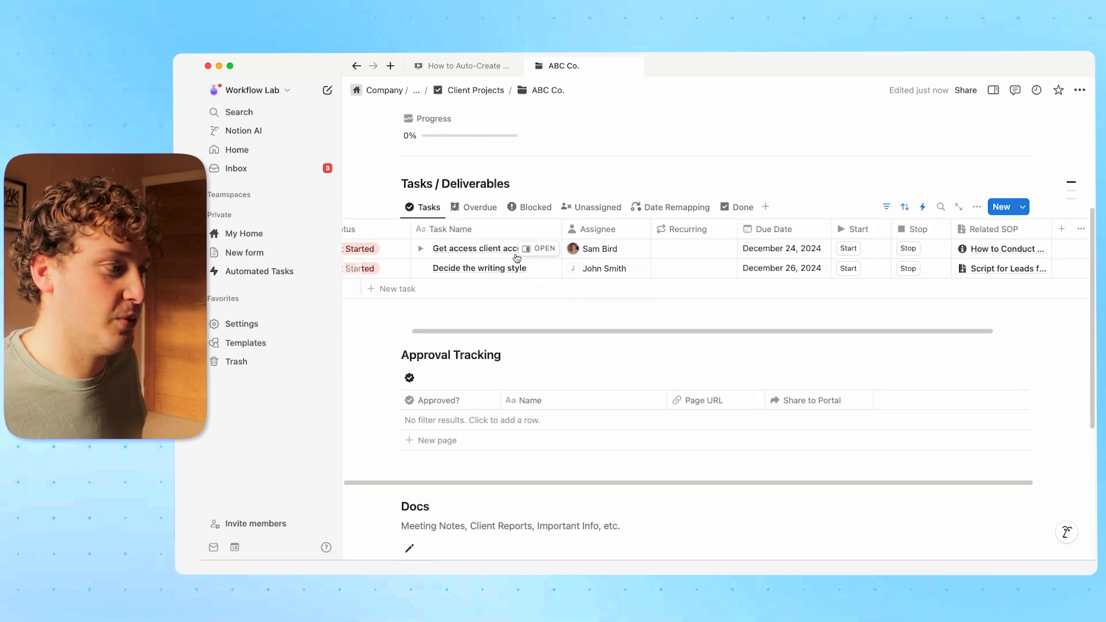
scroll(749, 259, left, 1)
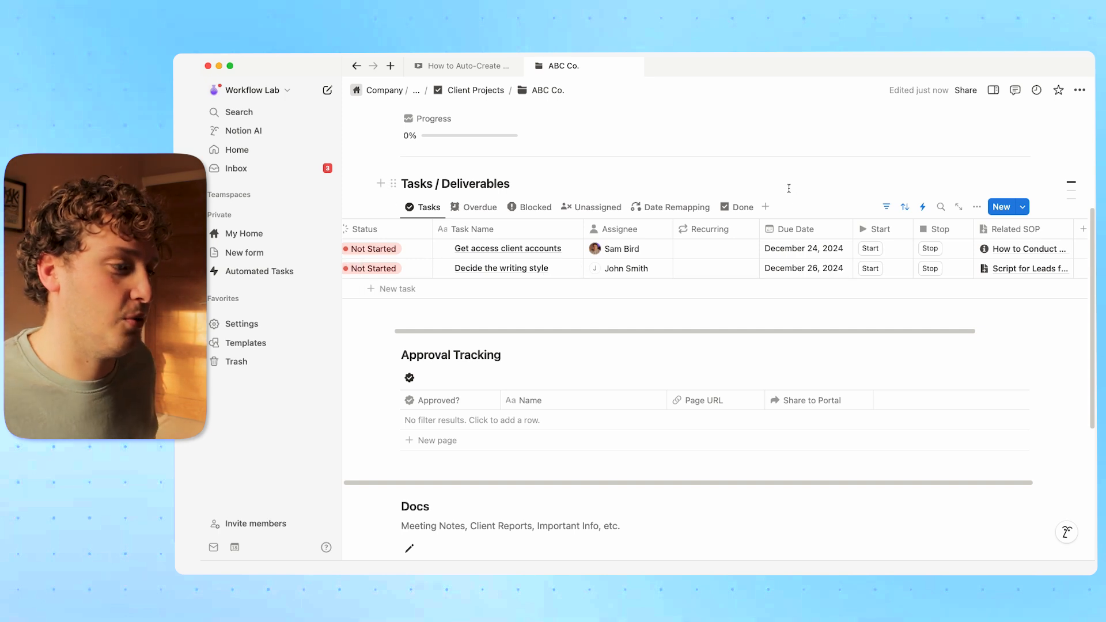
scroll(890, 249, right, 5)
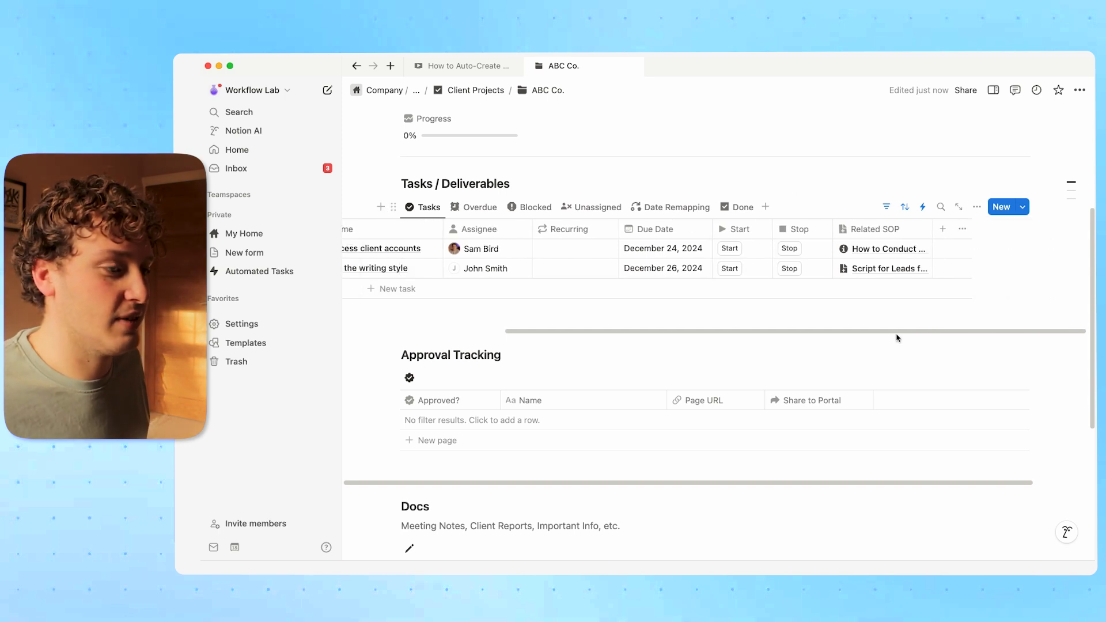
click(881, 254)
click(870, 288)
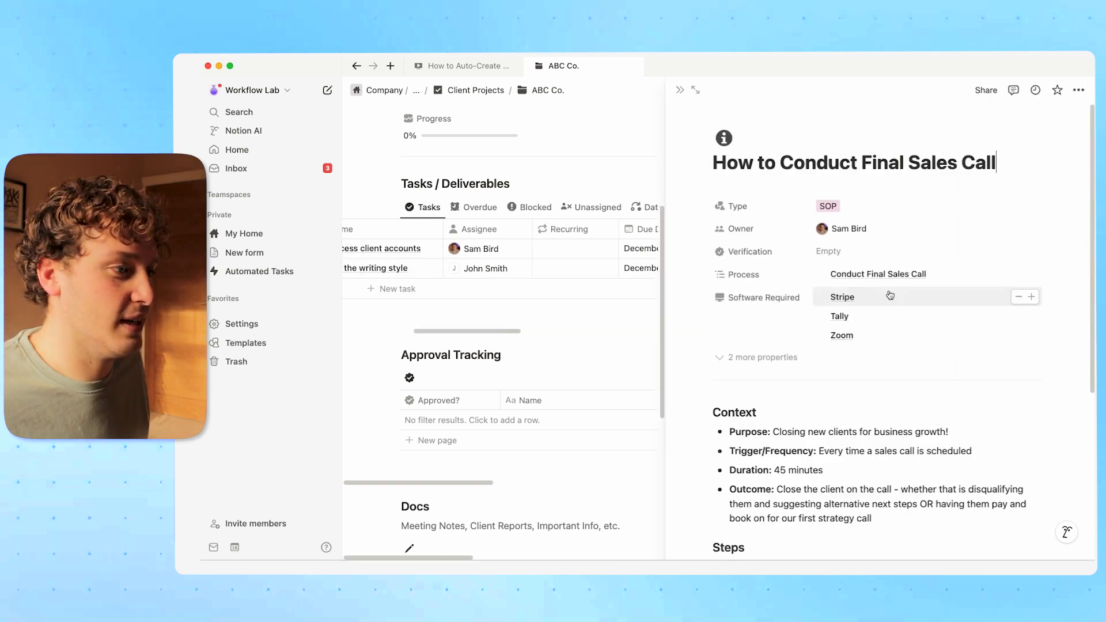
scroll(841, 364, down, 4)
scroll(841, 364, up, 4)
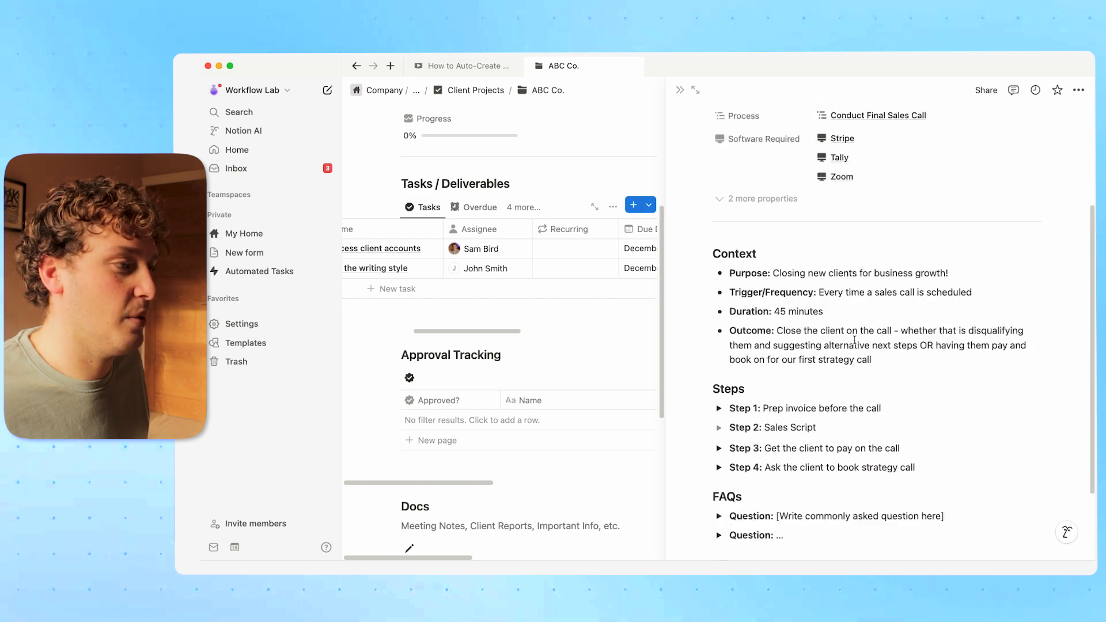
click(681, 91)
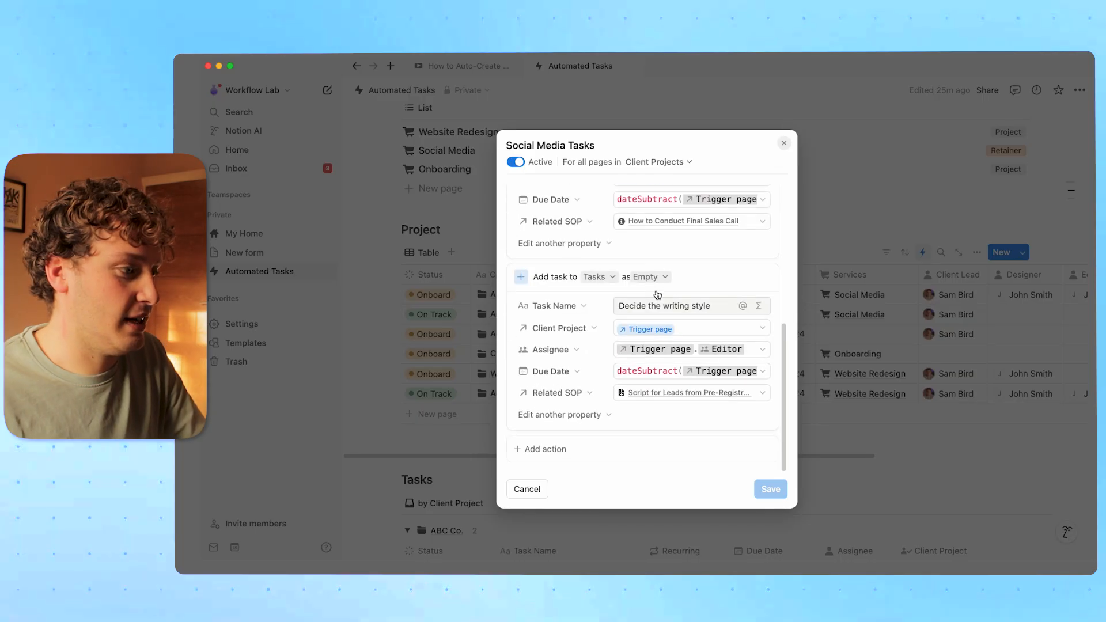
Duplicate the "Decide the writing style" task action in the Social Media Tasks automation and name the copy's task "Post the social content".
click(763, 277)
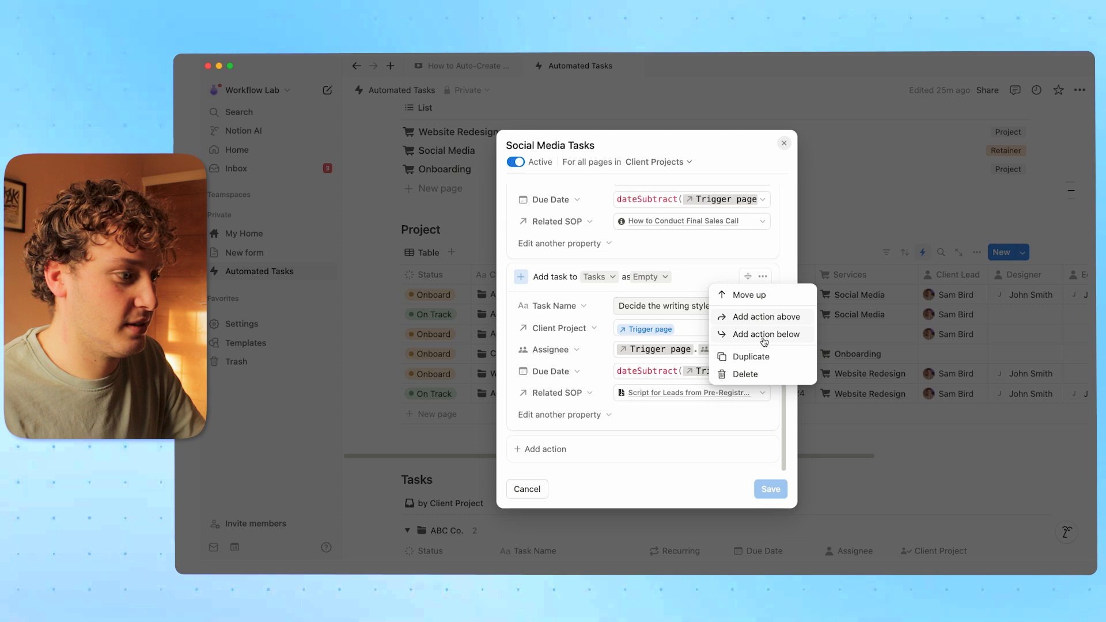
click(750, 357)
scroll(691, 346, down, 3)
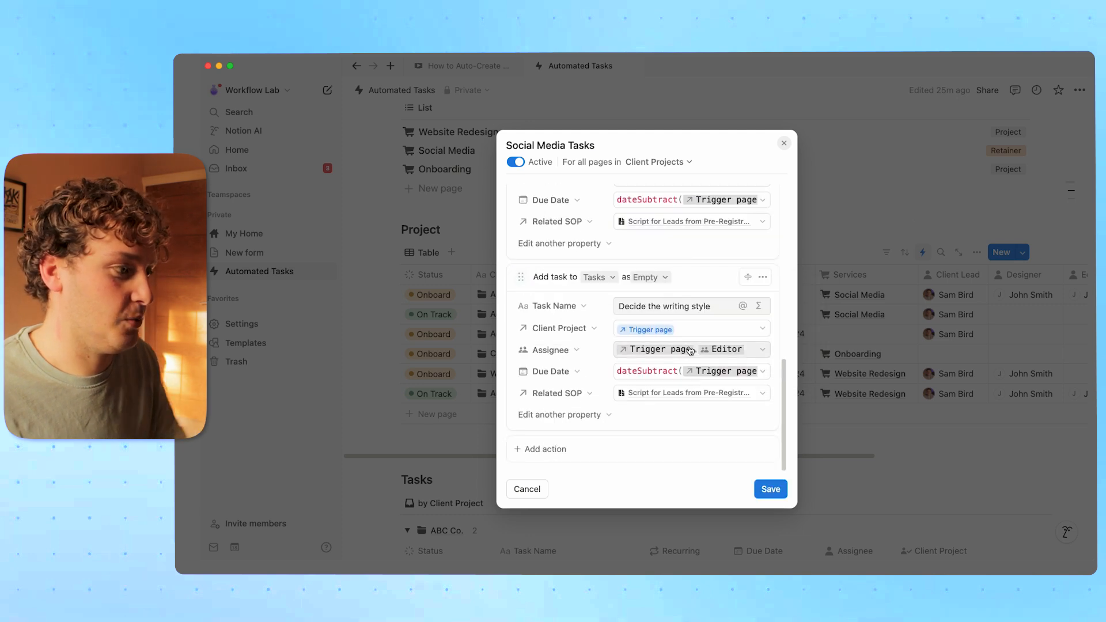
triple_click(657, 309)
text(Post)
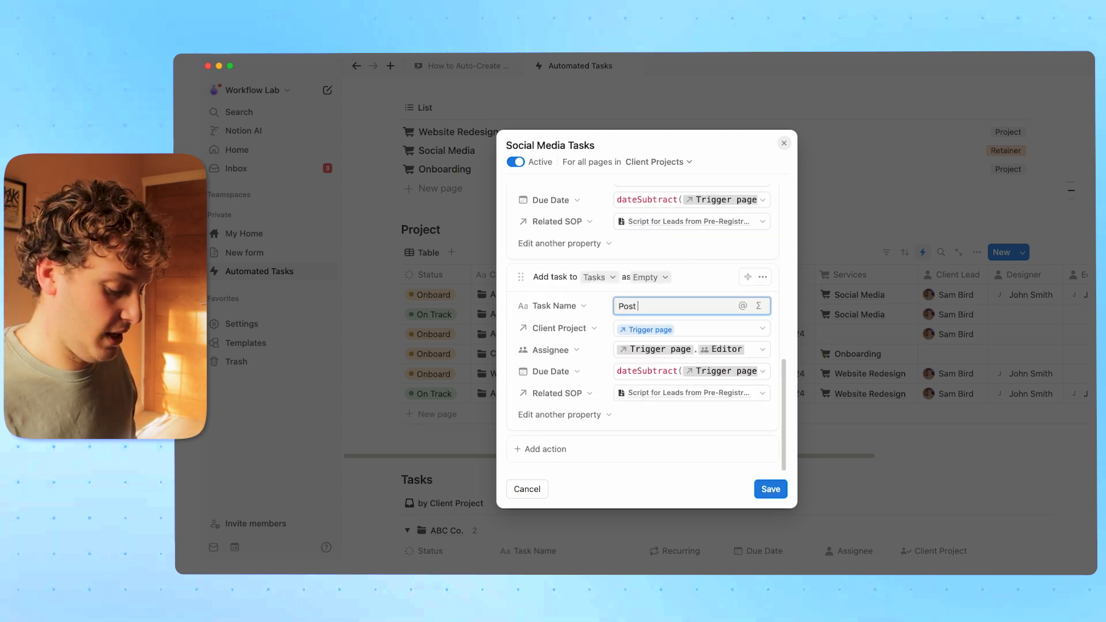
text( the social content)
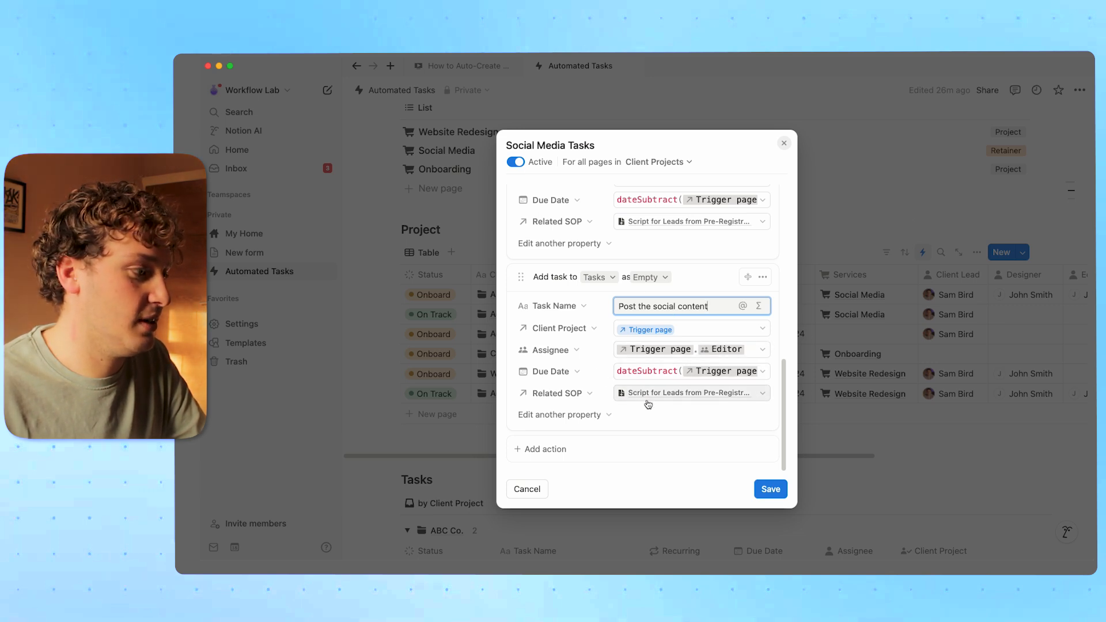
Add the Recurring property to the "Post the social content" task action and set it to Weekly.
click(593, 414)
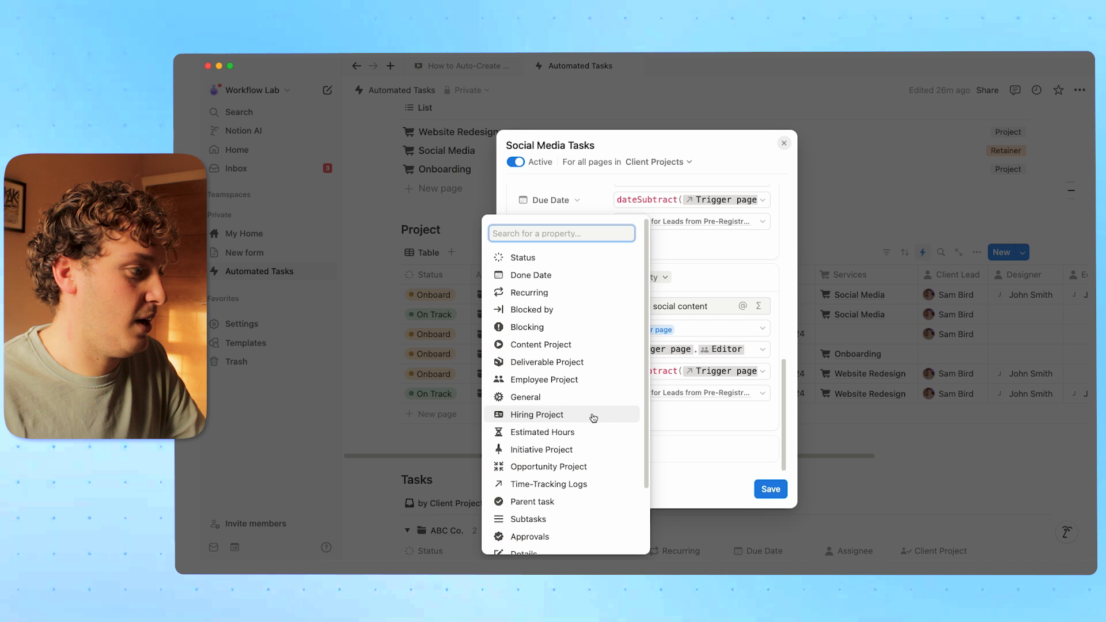
click(548, 293)
click(695, 420)
click(663, 354)
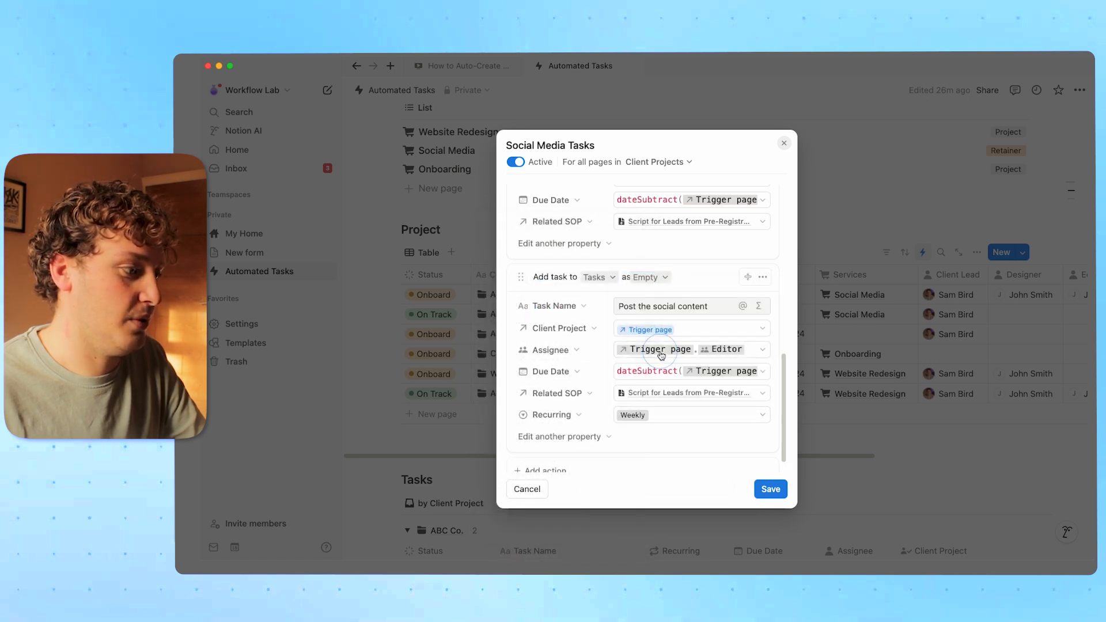